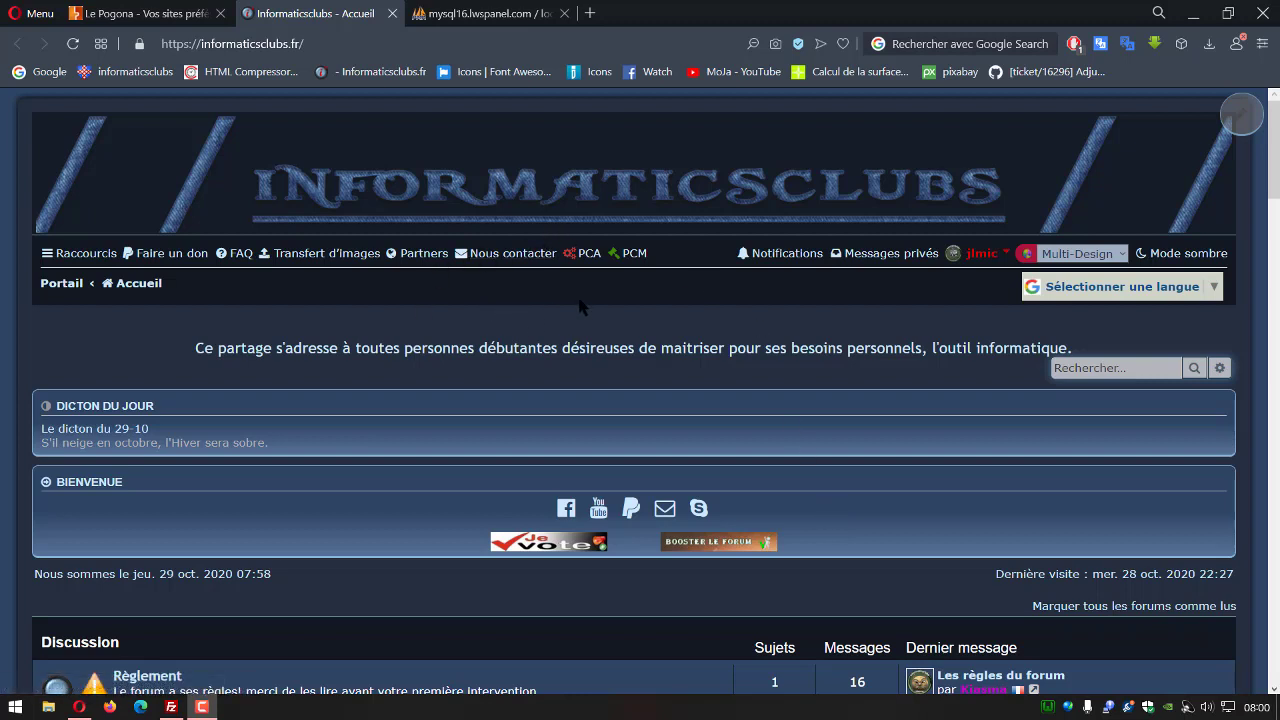
Step: Switch to the mysql16.lwspanel.com phpMyAdmin tab and browse infor1295539's 126 phpbb_ tables
{"action": "scroll", "coordinate": [581, 305], "scroll_direction": "down", "scroll_amount": 6}
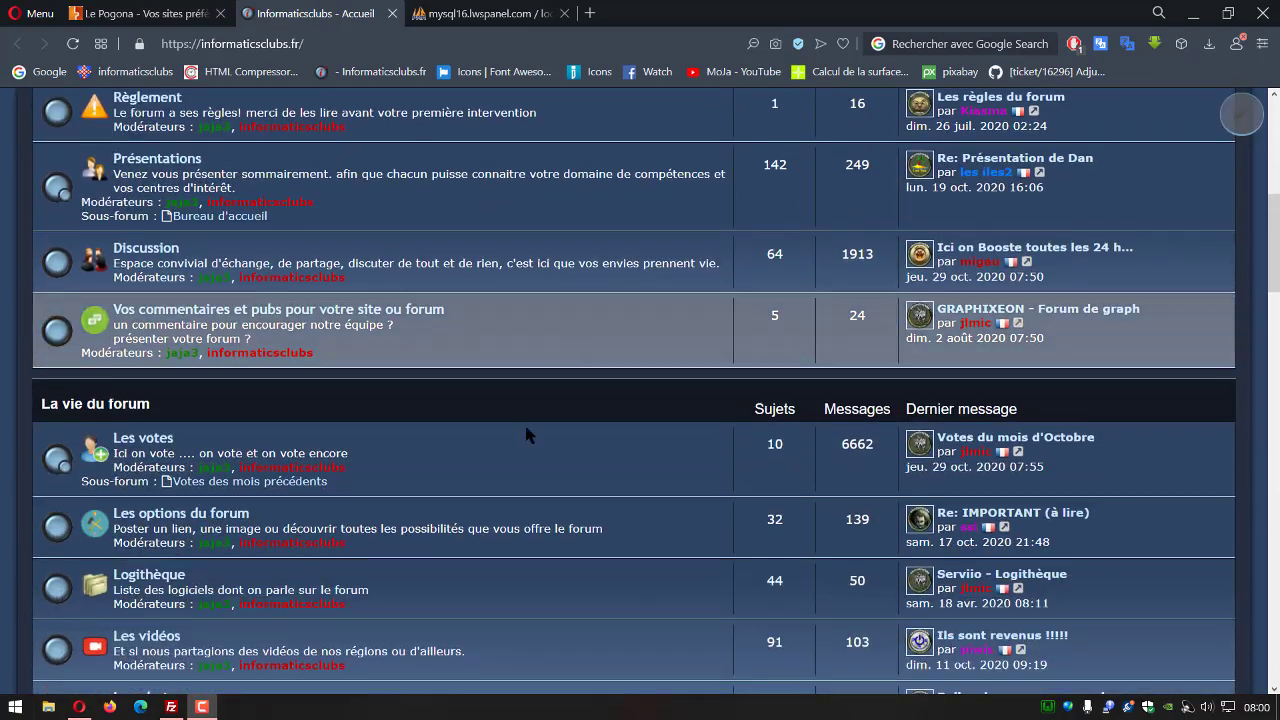
{"action": "scroll", "coordinate": [540, 420], "scroll_direction": "up", "scroll_amount": 3}
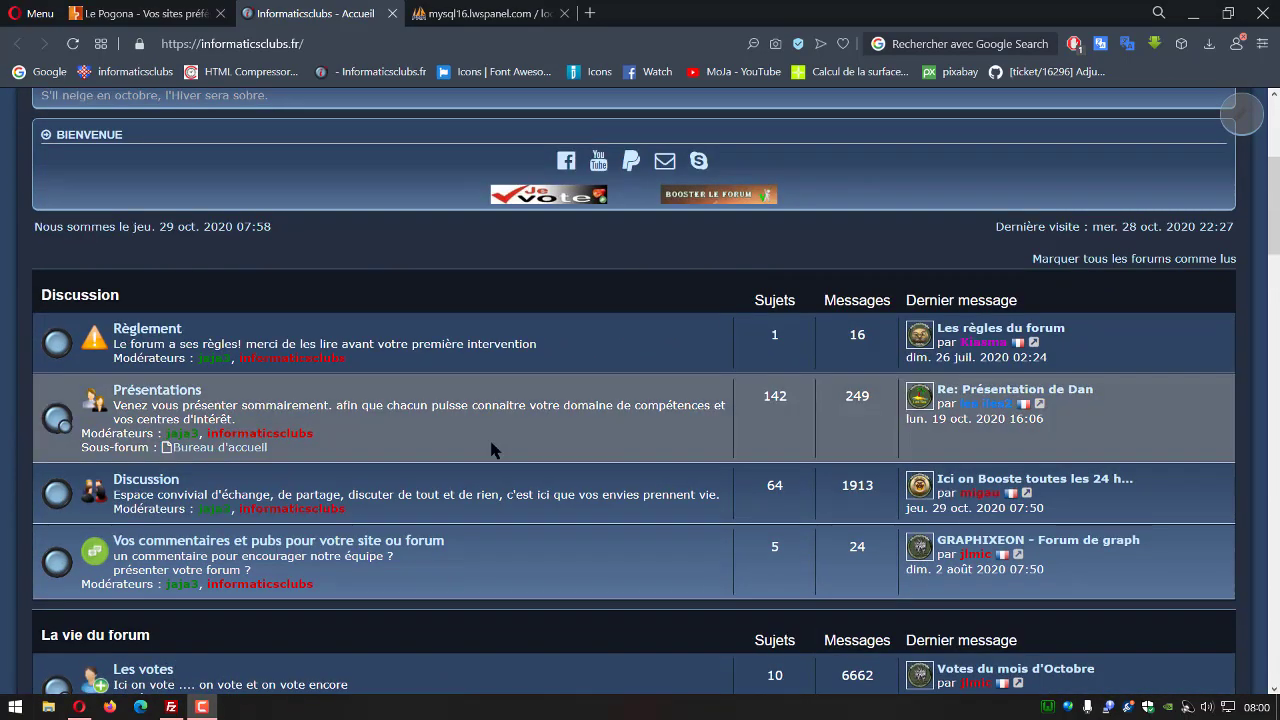
{"action": "scroll", "coordinate": [491, 450], "scroll_direction": "up", "scroll_amount": 3}
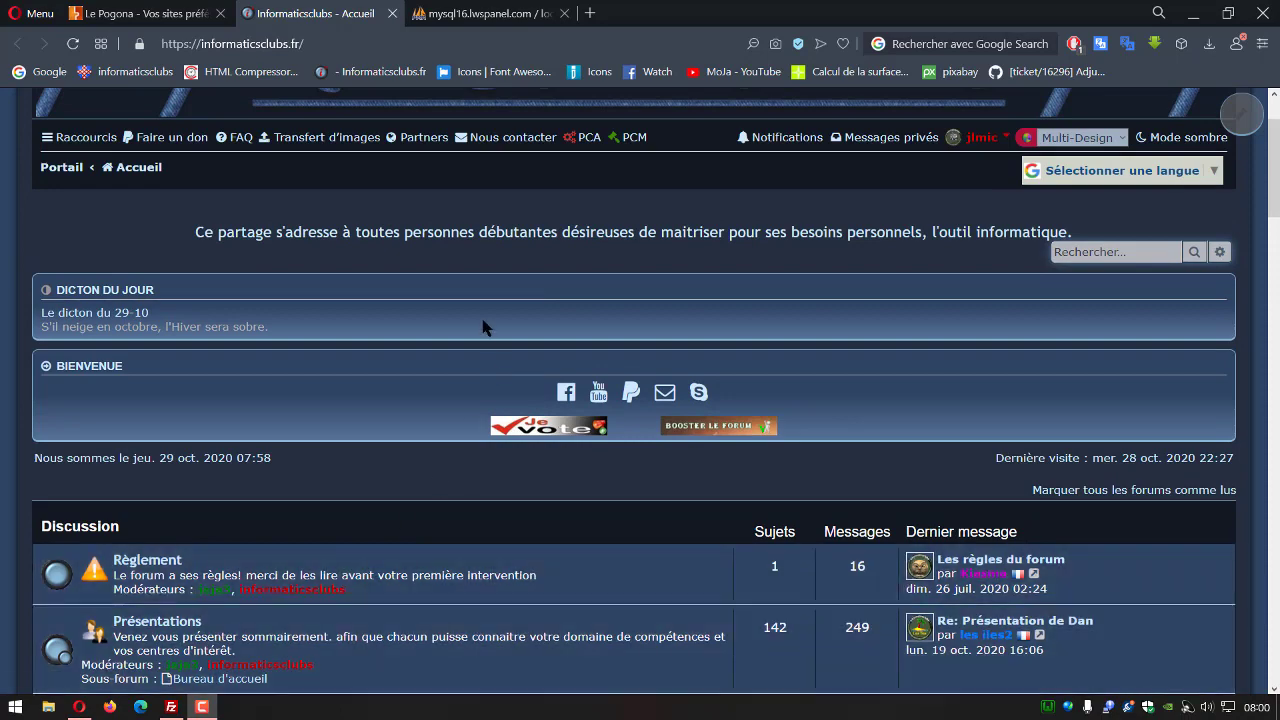
{"action": "scroll", "coordinate": [462, 407], "scroll_direction": "down", "scroll_amount": 6}
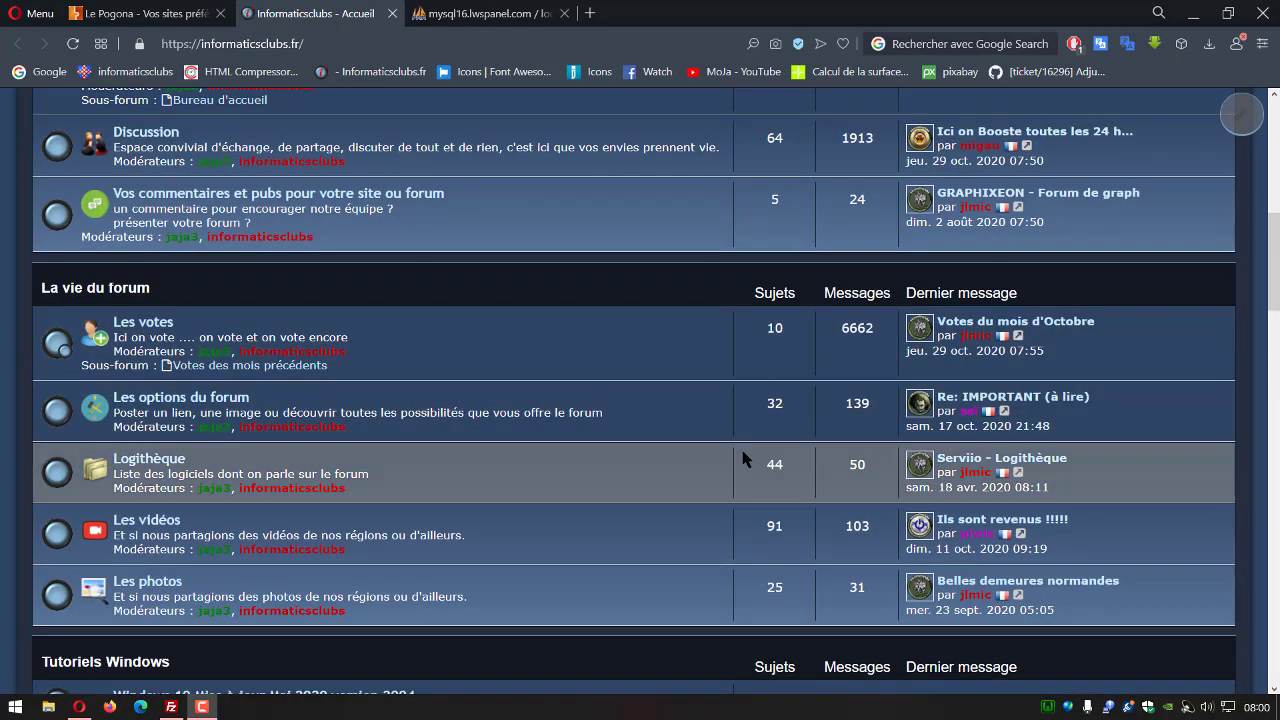
{"action": "scroll", "coordinate": [742, 458], "scroll_direction": "down", "scroll_amount": 4}
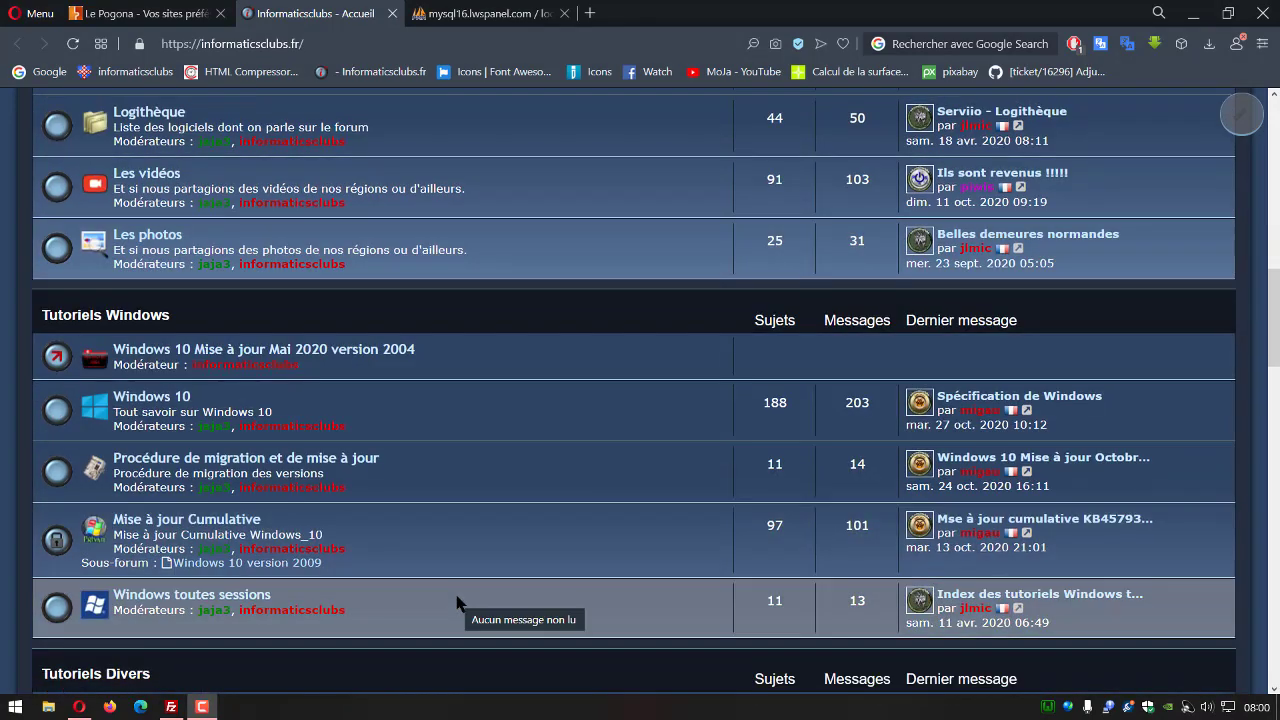
{"action": "scroll", "coordinate": [456, 601], "scroll_direction": "up", "scroll_amount": 10}
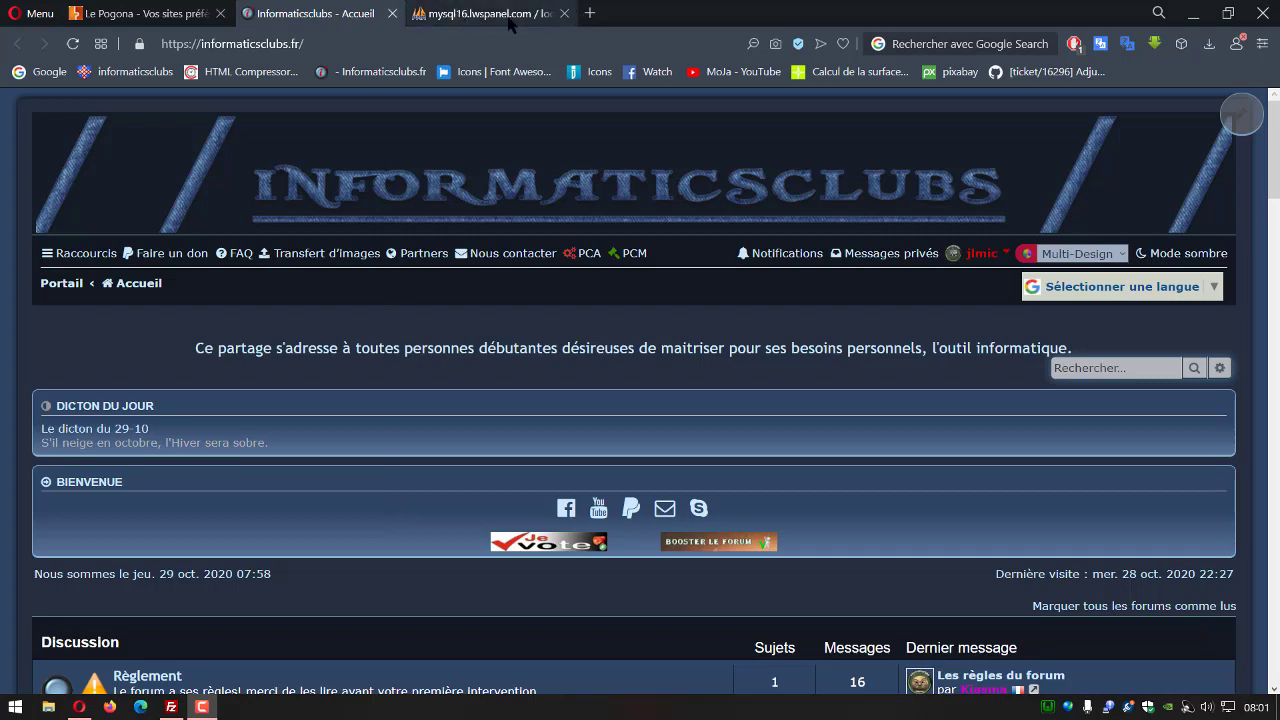
{"action": "left_click", "coordinate": [462, 16]}
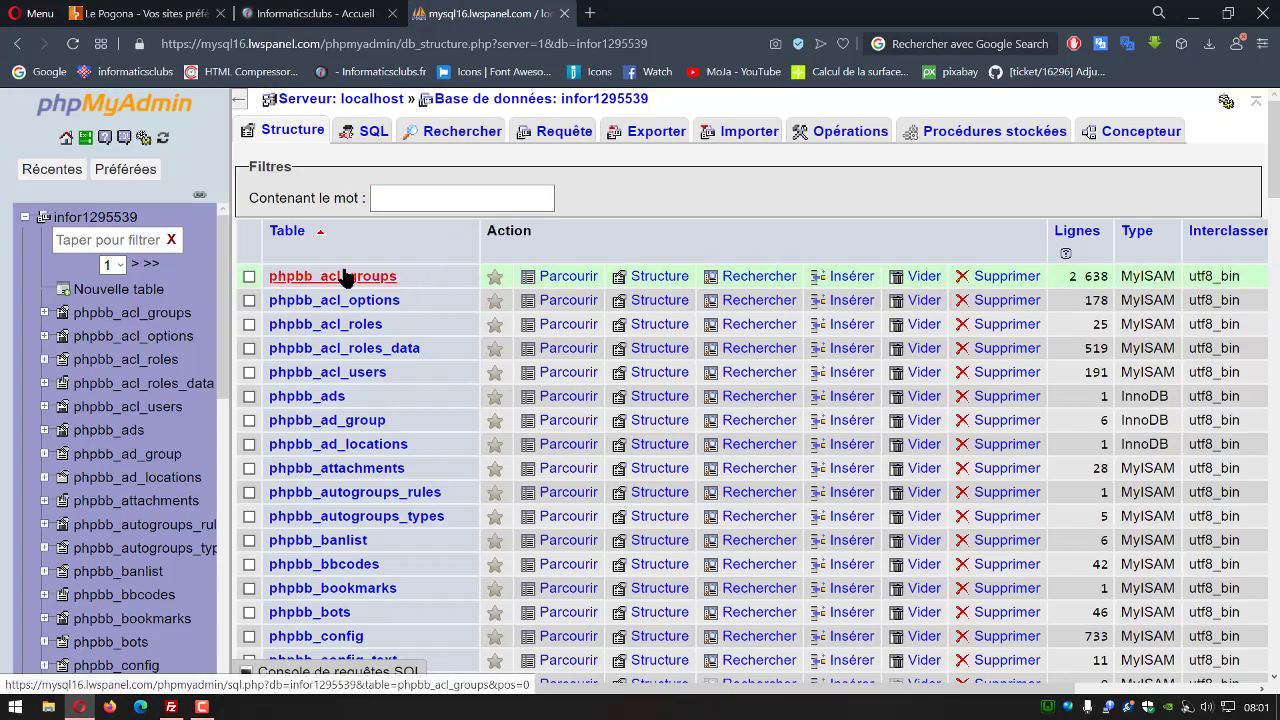
{"action": "scroll", "coordinate": [437, 343], "scroll_direction": "down", "scroll_amount": 8}
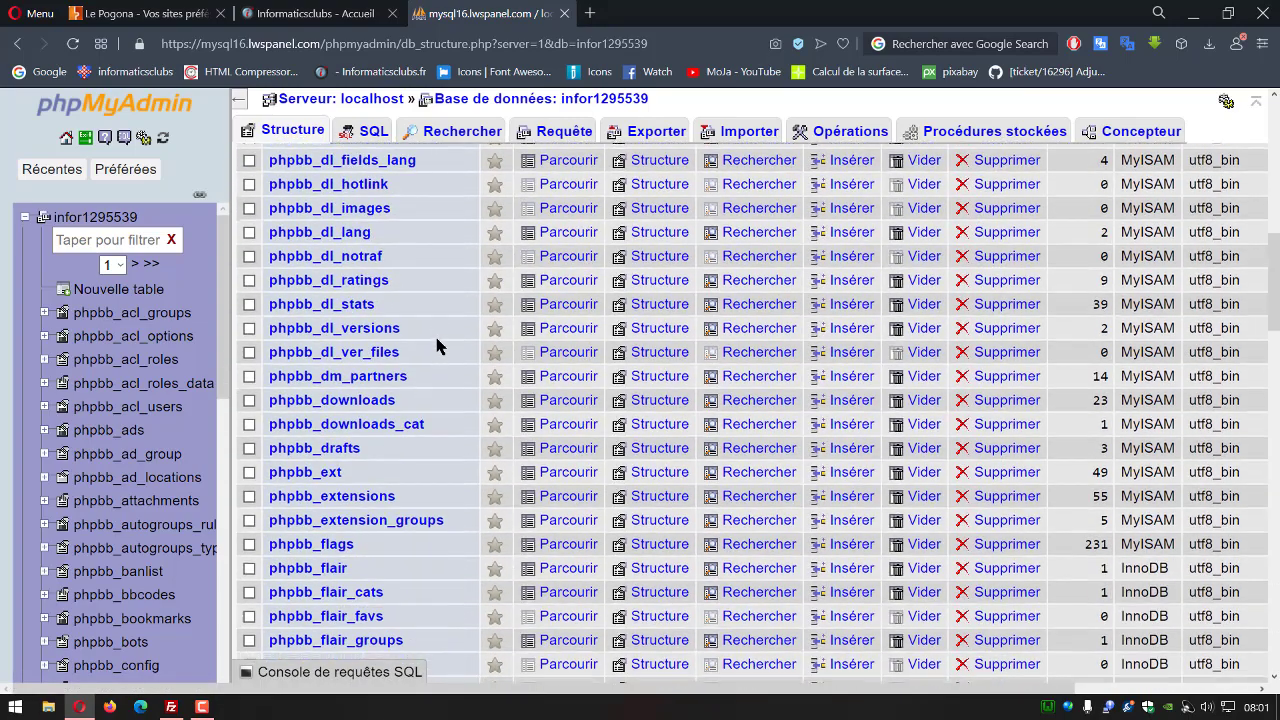
{"action": "scroll", "coordinate": [370, 520], "scroll_direction": "up", "scroll_amount": 10}
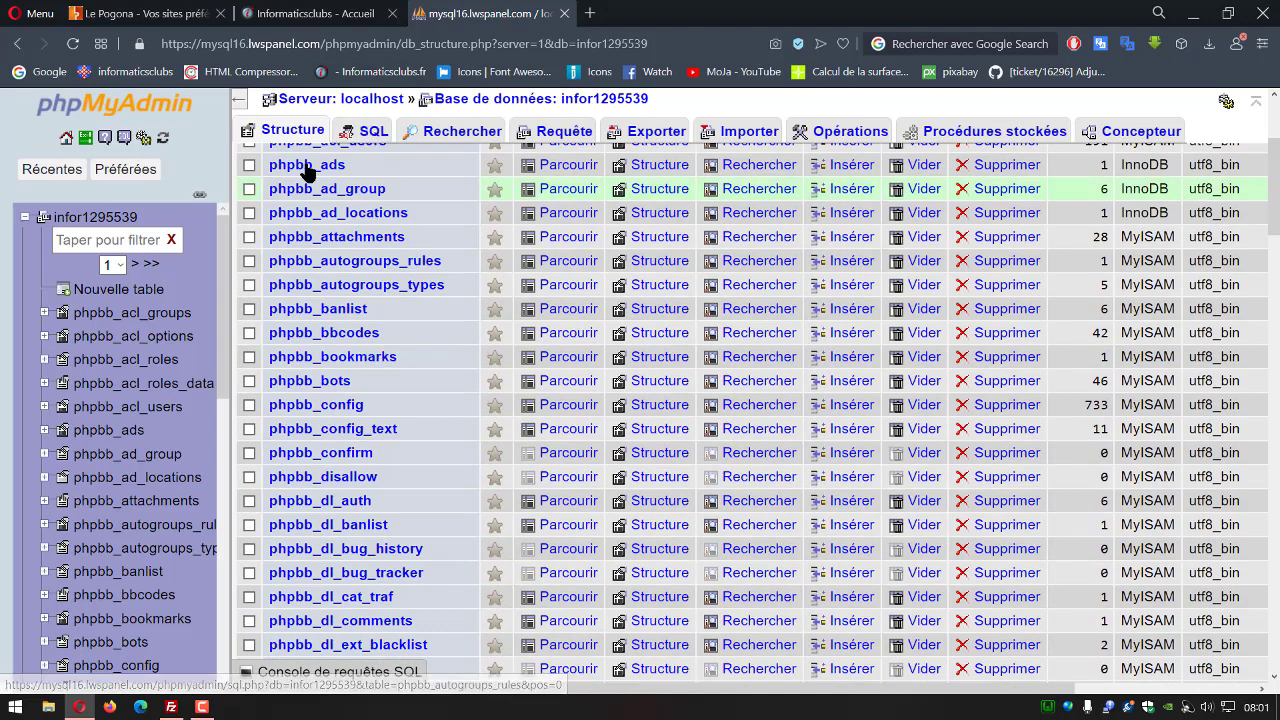
{"action": "scroll", "coordinate": [98, 280], "scroll_direction": "up", "scroll_amount": 3}
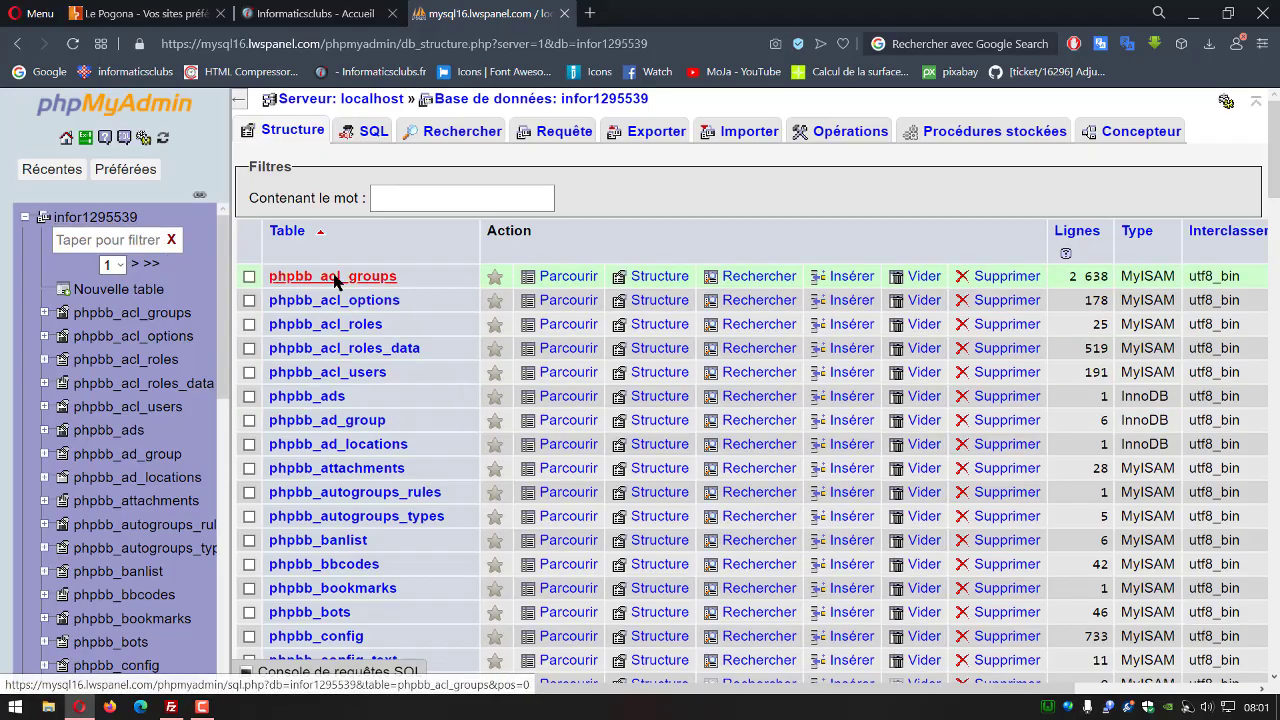
{"action": "scroll", "coordinate": [594, 305], "scroll_direction": "down", "scroll_amount": 10}
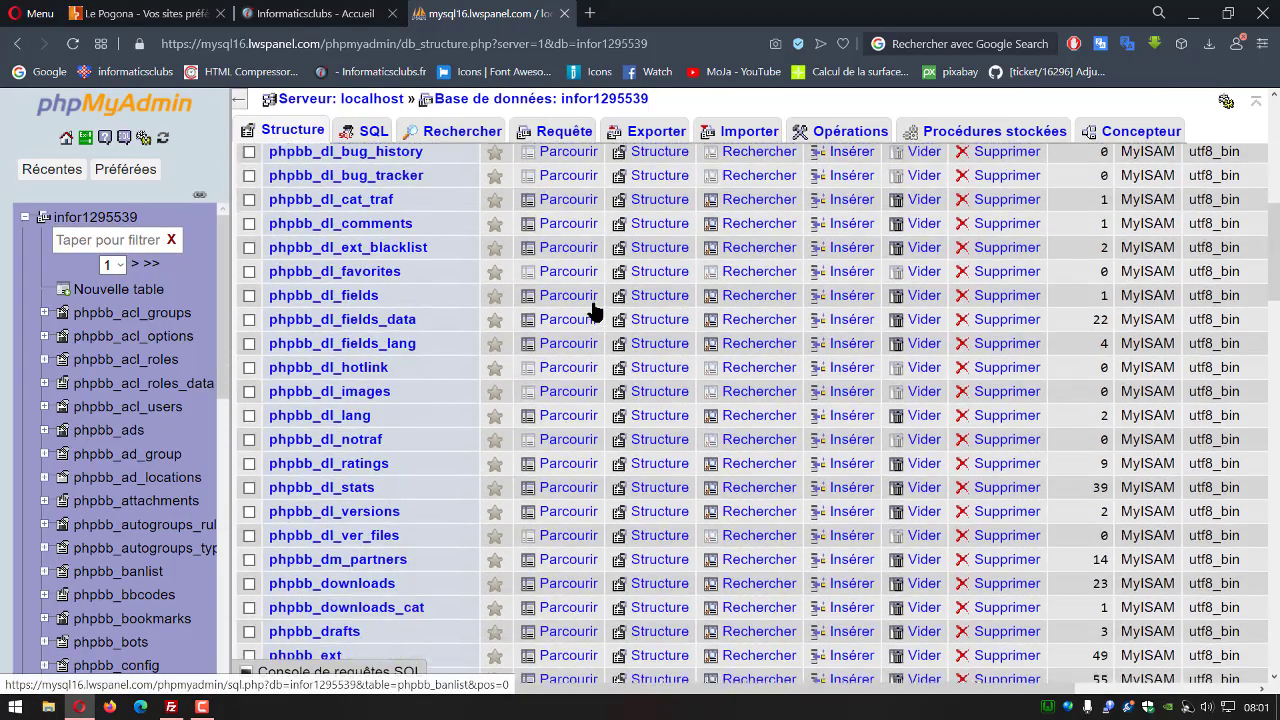
{"action": "scroll", "coordinate": [593, 310], "scroll_direction": "down", "scroll_amount": 15}
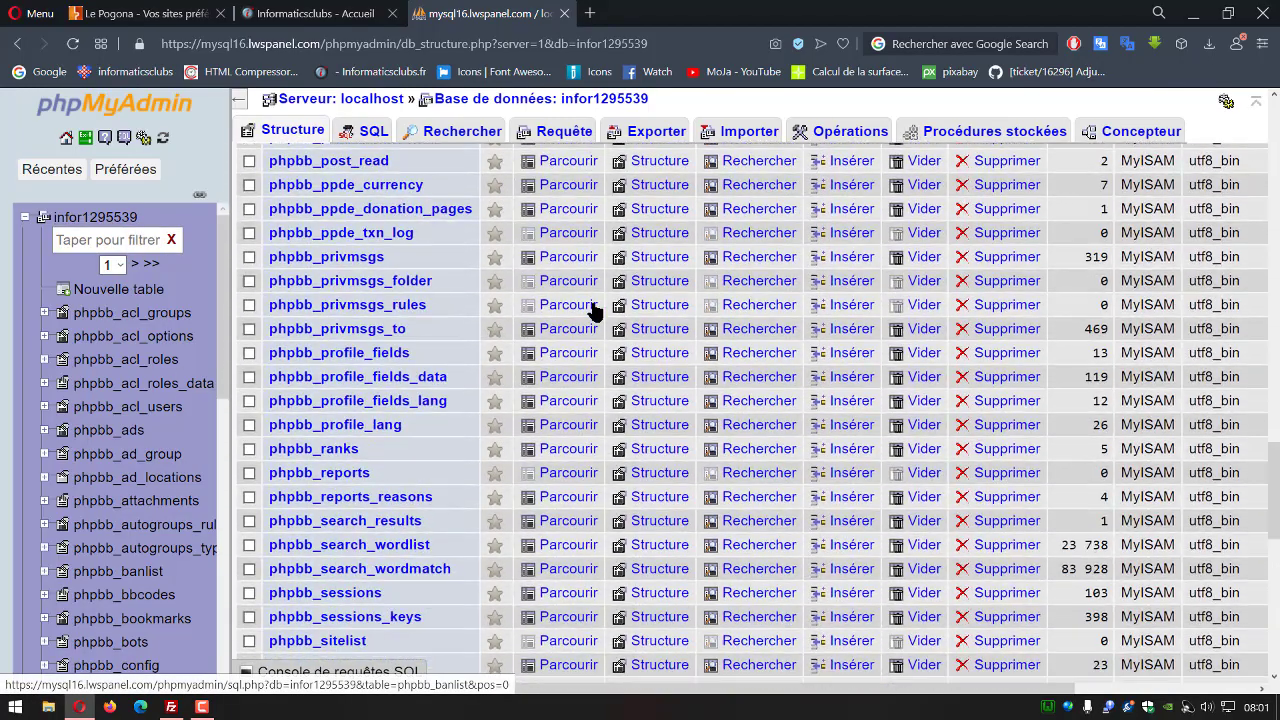
{"action": "scroll", "coordinate": [594, 310], "scroll_direction": "down", "scroll_amount": 6}
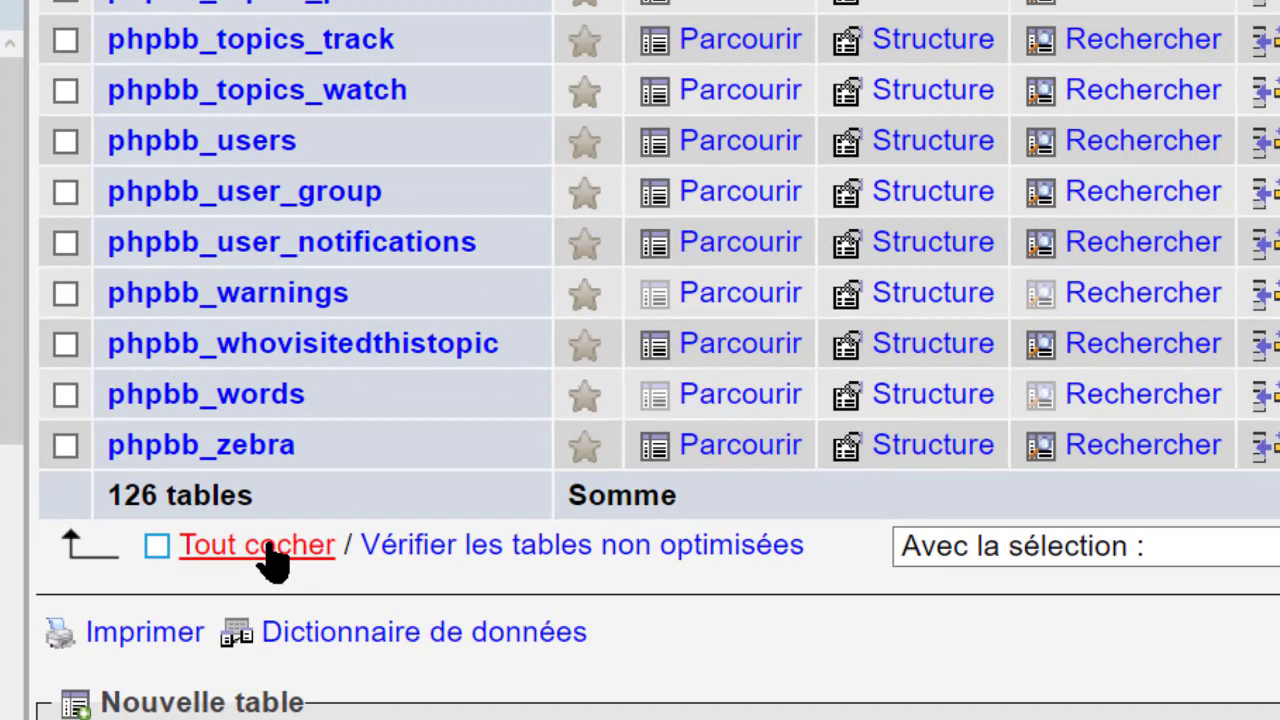
Step: Select all infor1295539 tables and export them using the Rapide method in SQL format
{"action": "left_click", "coordinate": [272, 548]}
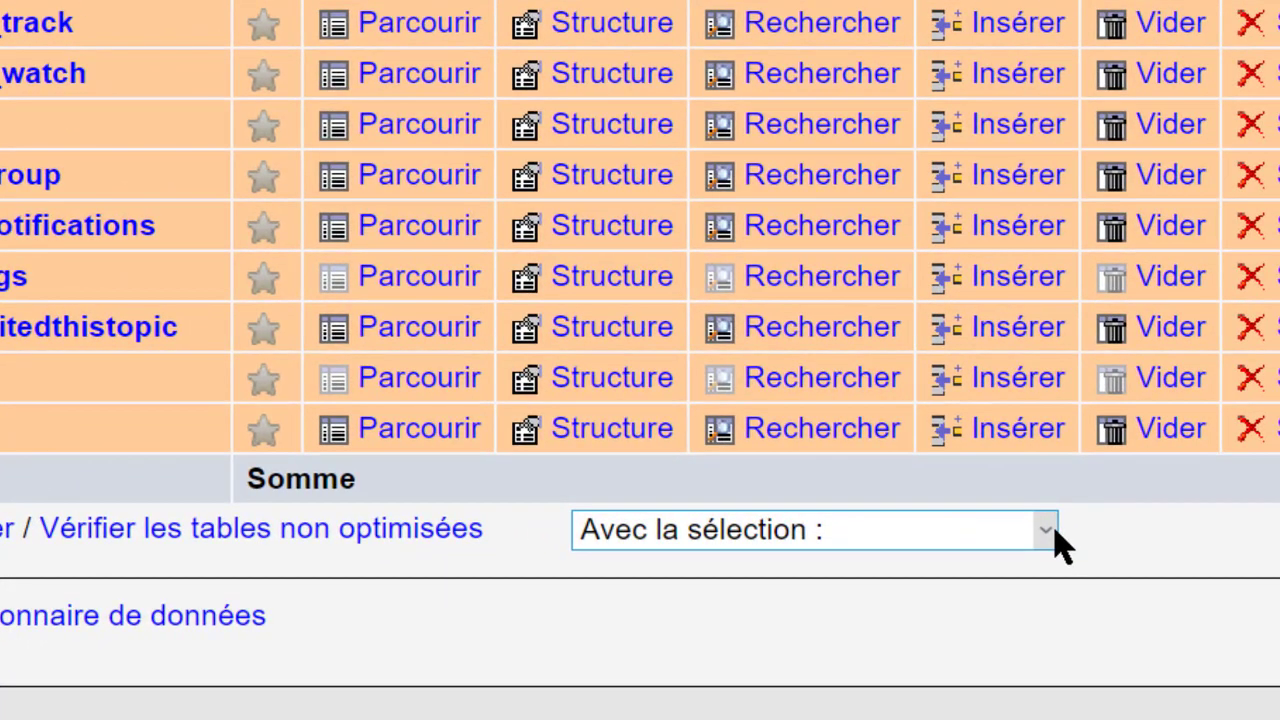
{"action": "left_click", "coordinate": [1279, 550]}
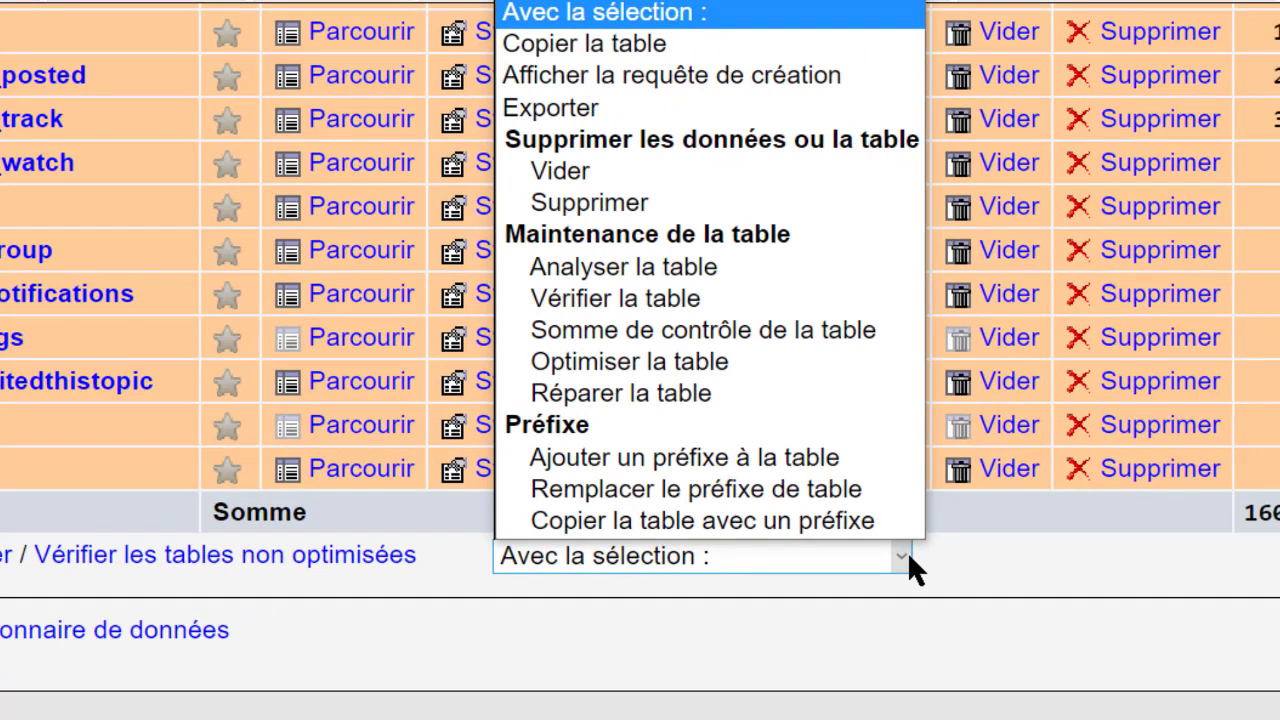
{"action": "left_click", "coordinate": [826, 108]}
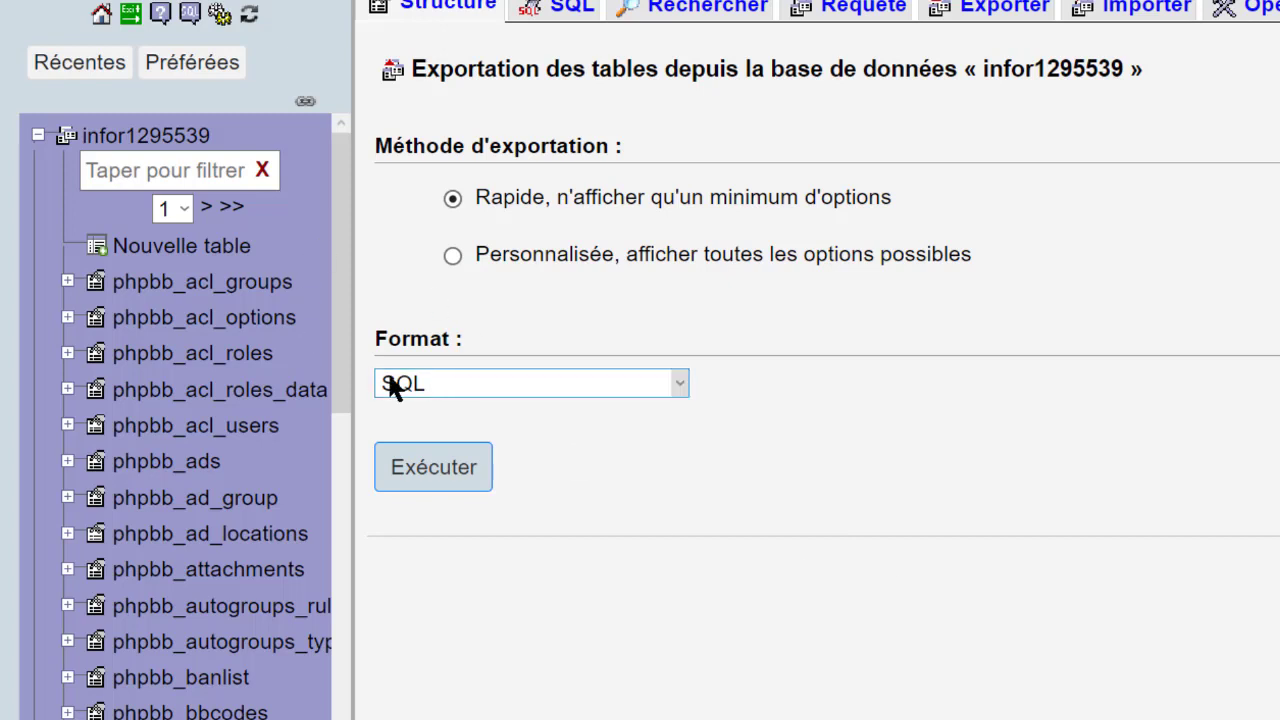
{"action": "left_click", "coordinate": [433, 476]}
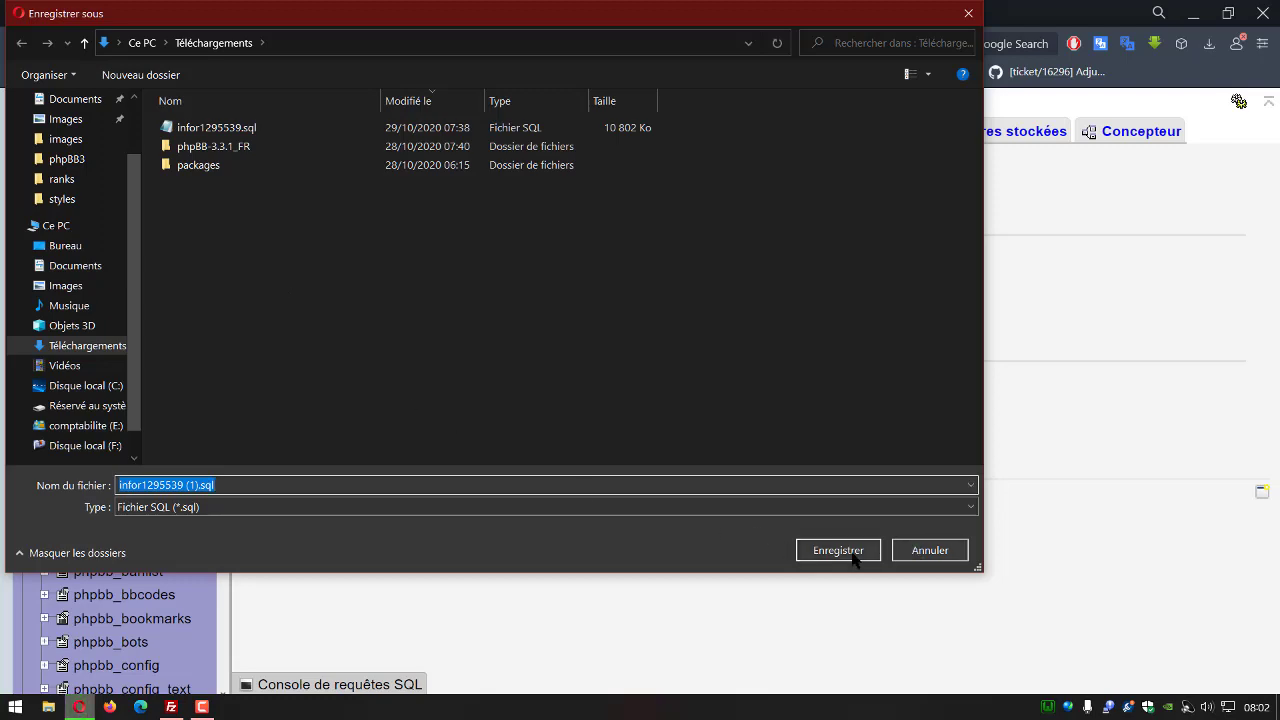
{"action": "left_click", "coordinate": [937, 553]}
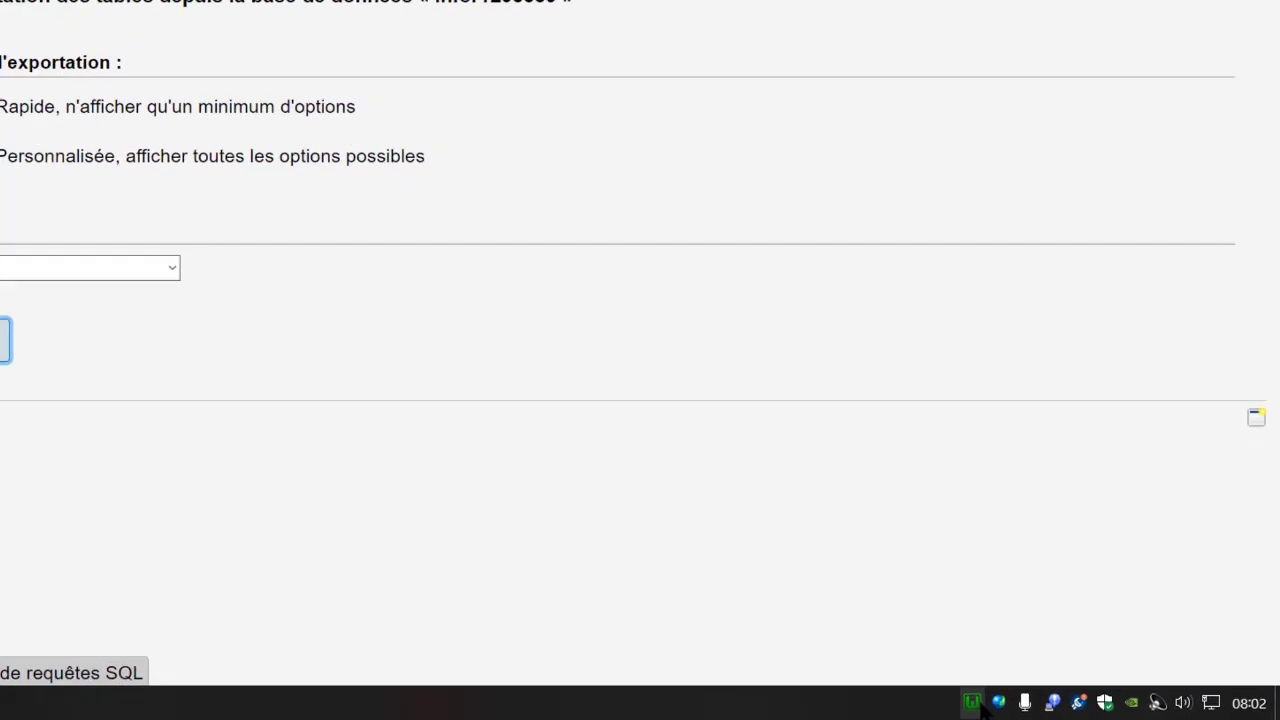
Step: Launch the local phpMyAdmin login page from the WampServer tray menu
{"action": "mouse_move", "coordinate": [1052, 705]}
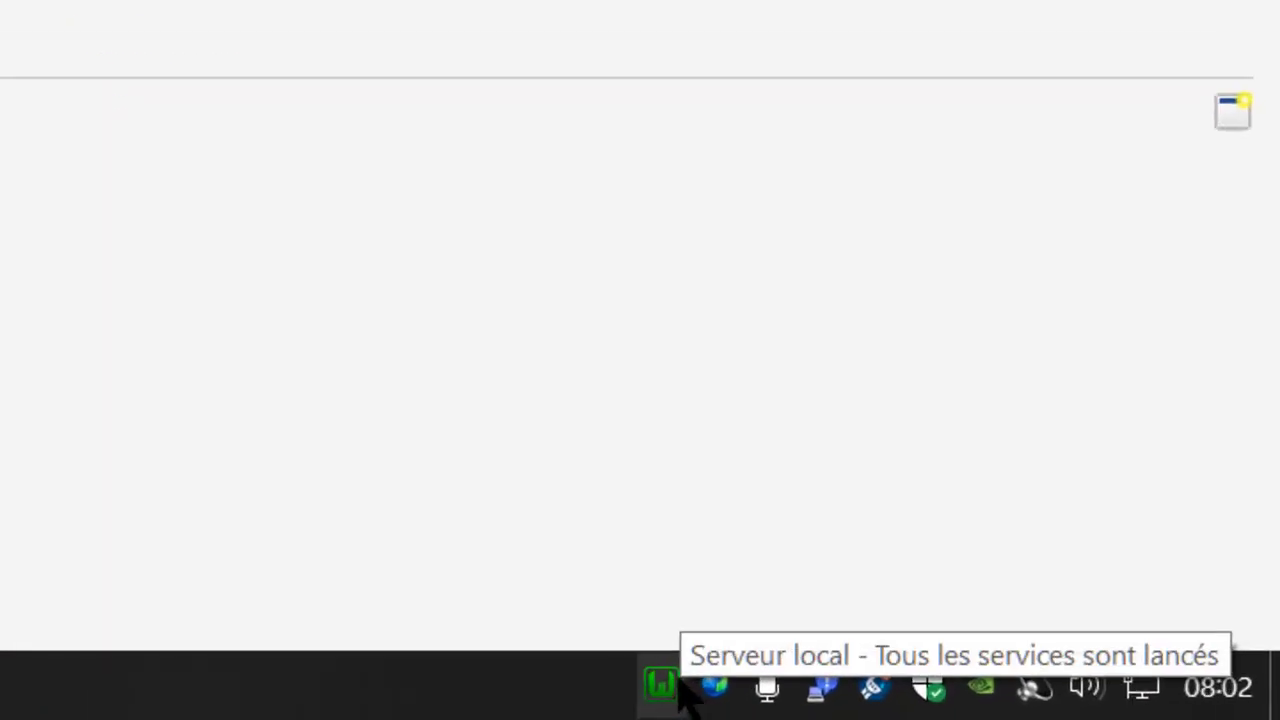
{"action": "left_click", "coordinate": [625, 680]}
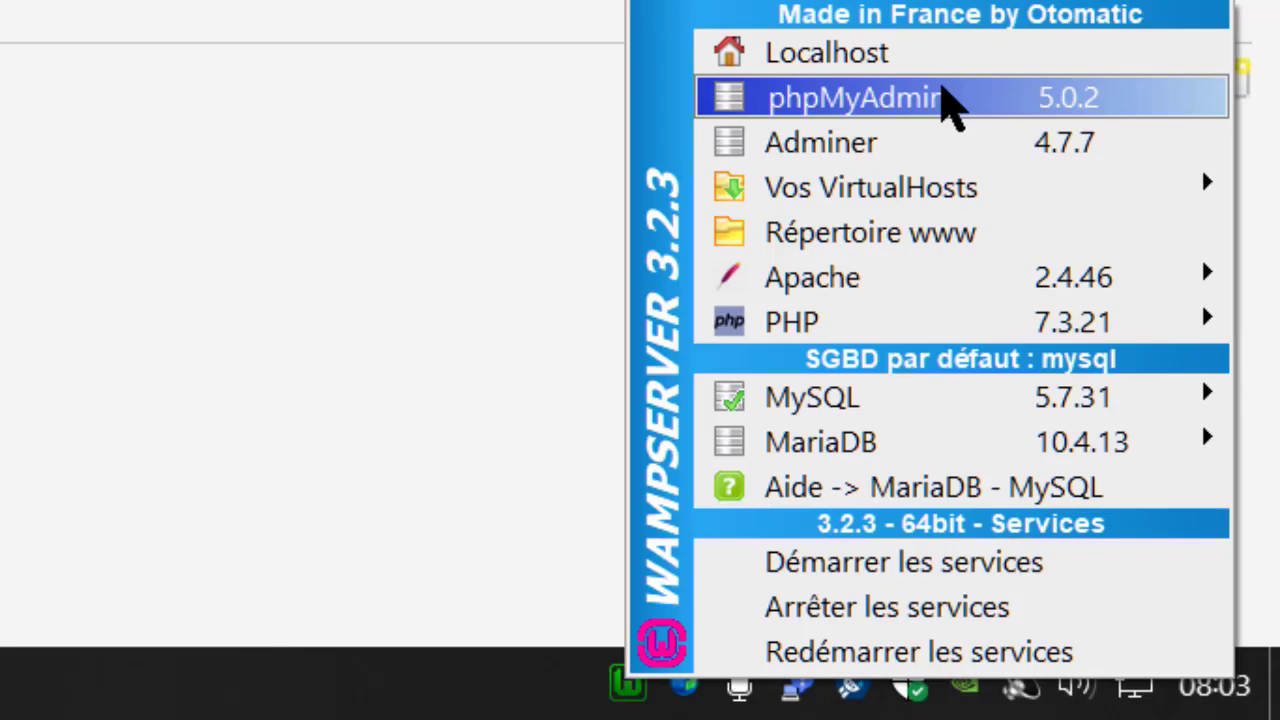
{"action": "left_click", "coordinate": [941, 97]}
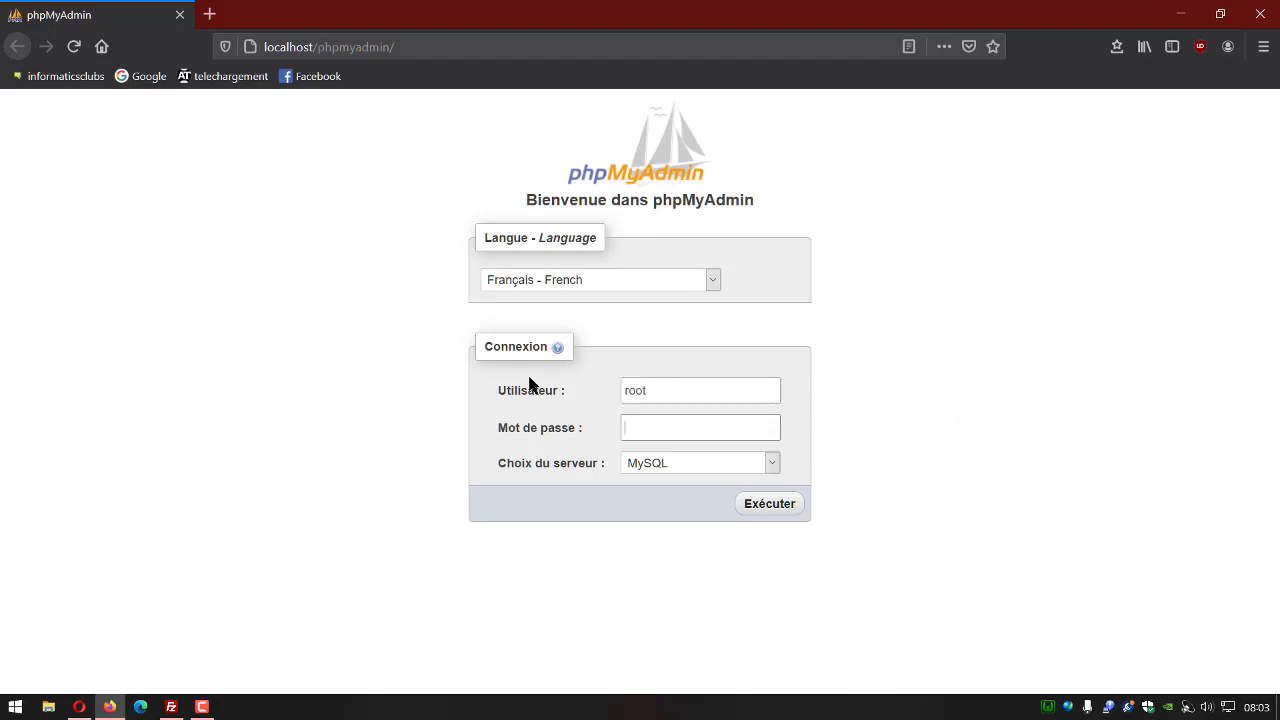
Step: Log in as root with an empty password and open the forum database with its jlmic_ tables
{"action": "left_click", "coordinate": [686, 431]}
{"action": "left_click", "coordinate": [778, 505]}
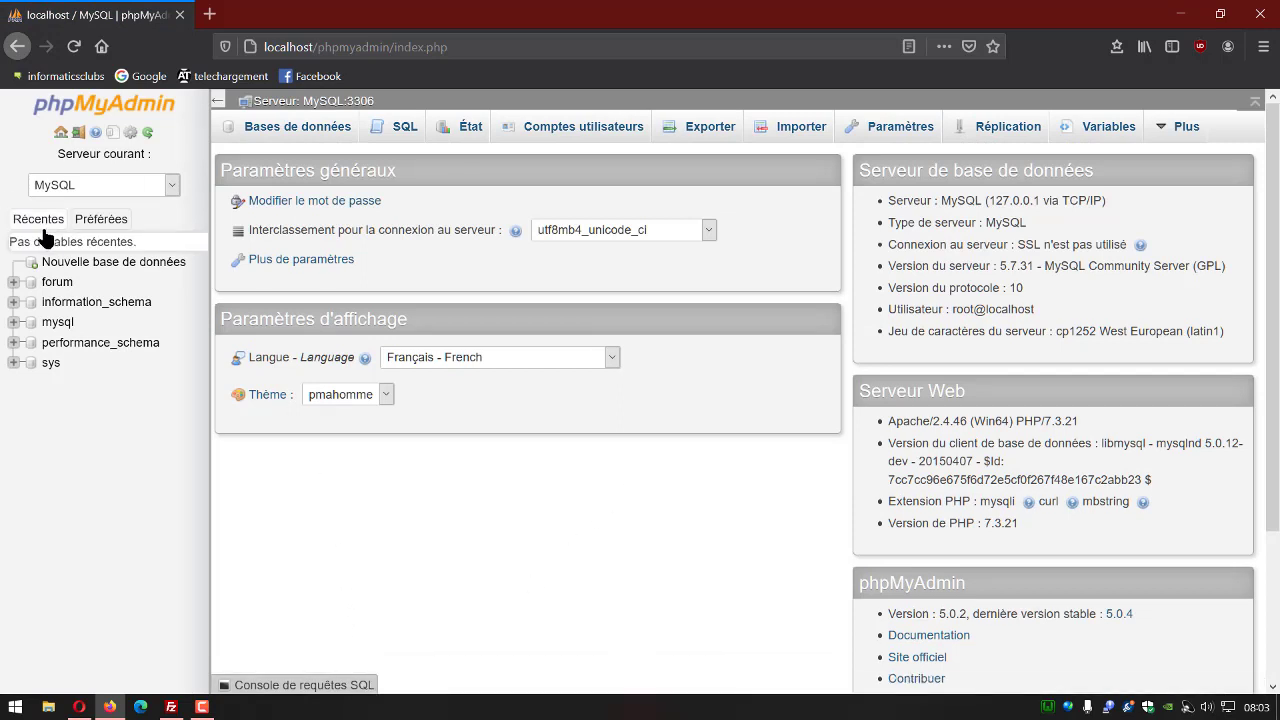
{"action": "left_click", "coordinate": [60, 285]}
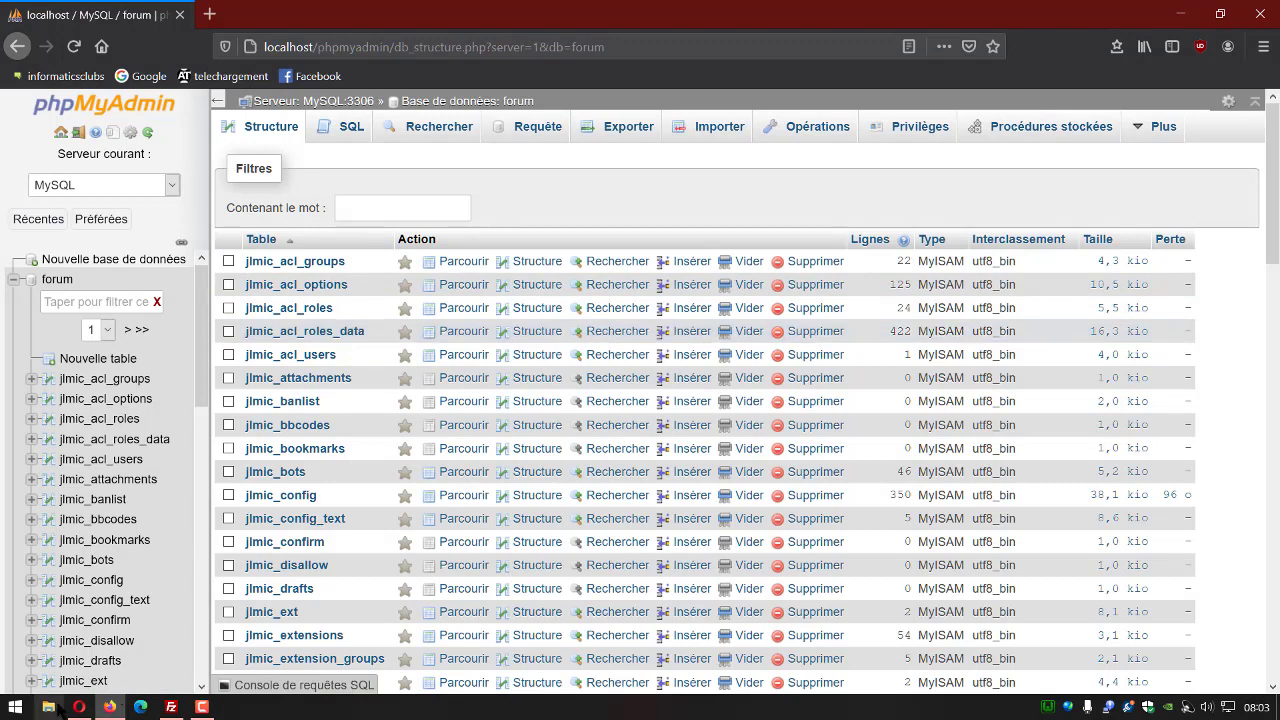
{"action": "mouse_move", "coordinate": [75, 710]}
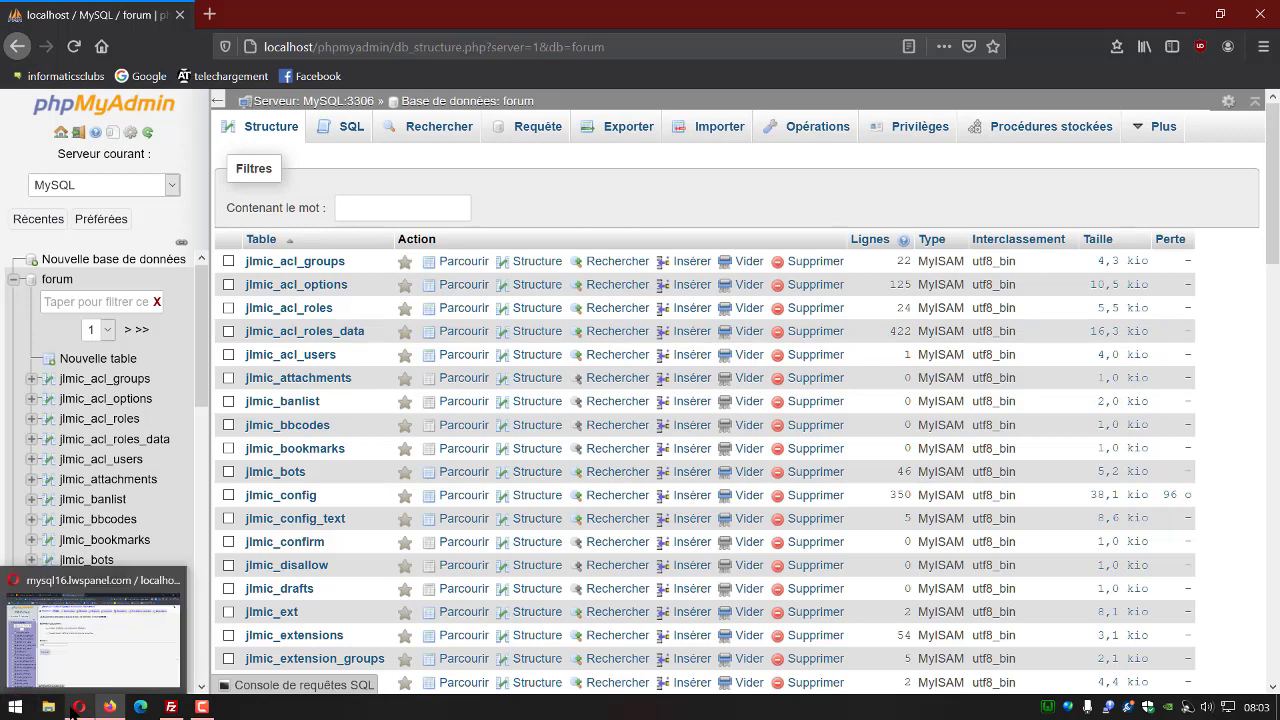
{"action": "left_click", "coordinate": [101, 657]}
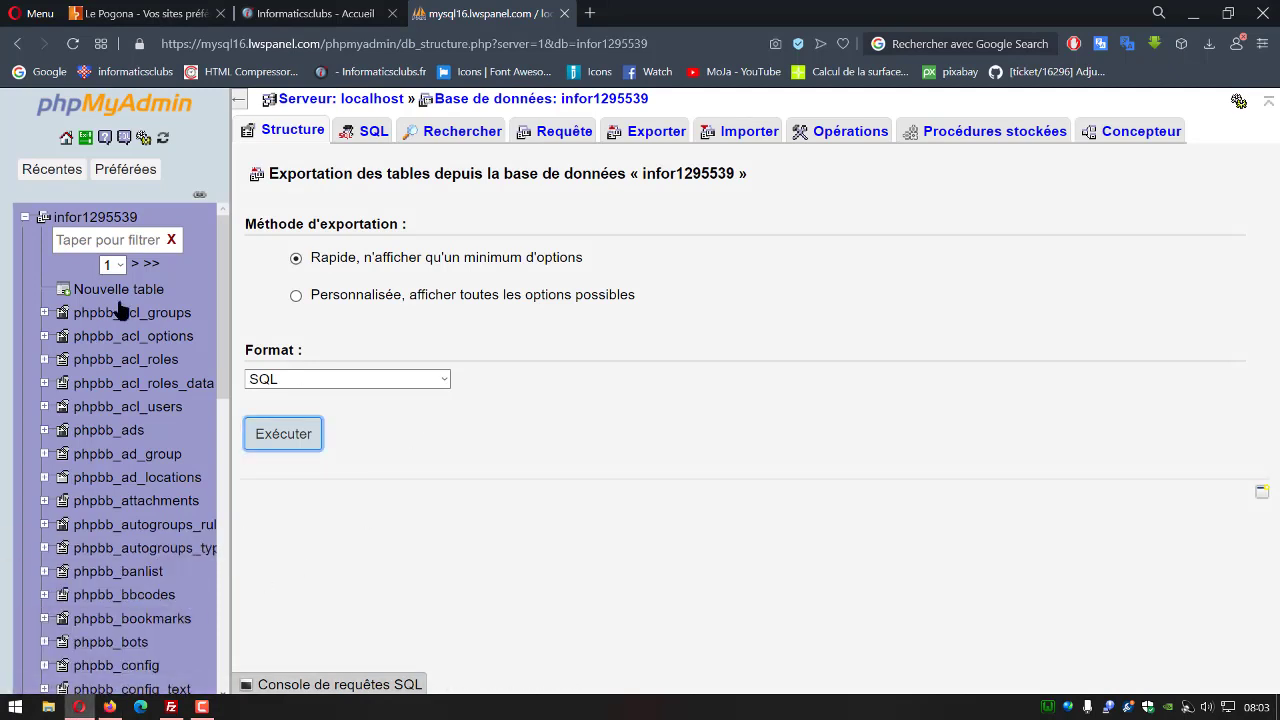
{"action": "left_click", "coordinate": [90, 222]}
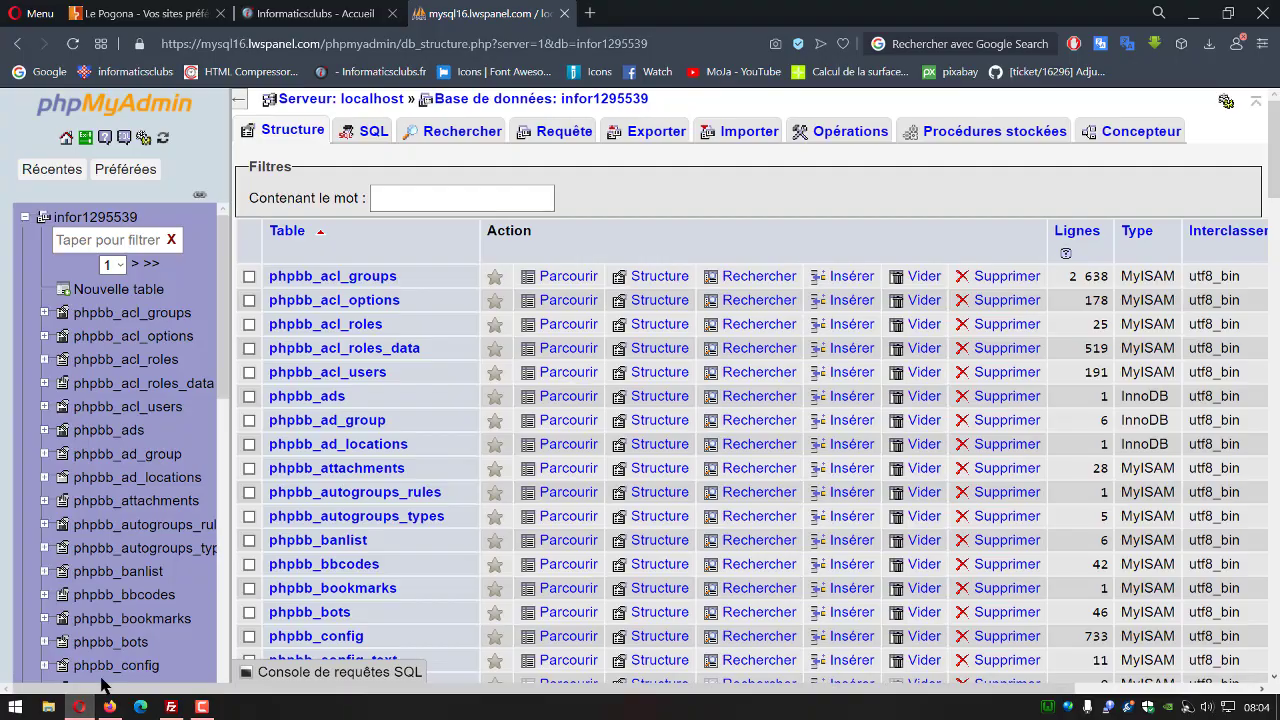
{"action": "mouse_move", "coordinate": [108, 704]}
{"action": "left_click", "coordinate": [104, 636]}
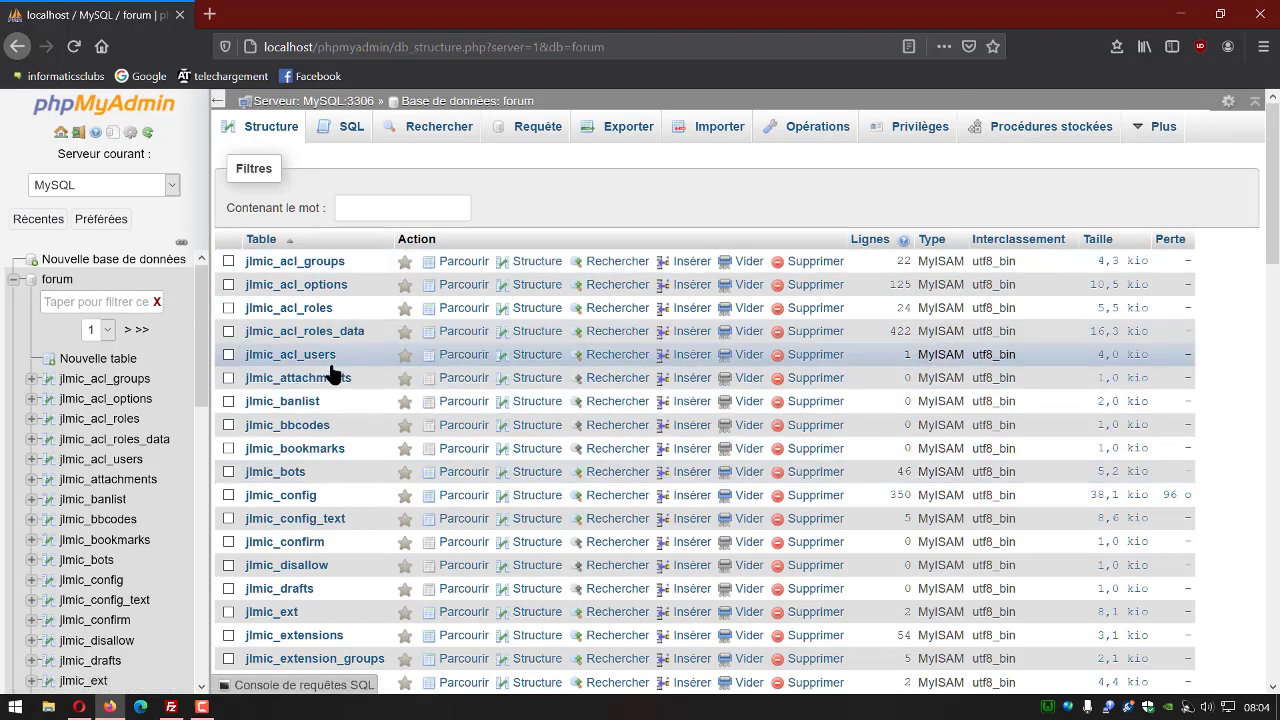
Step: Import infor1295539.sql from Téléchargements into the forum database, running all 628 queries
{"action": "left_click", "coordinate": [350, 131]}
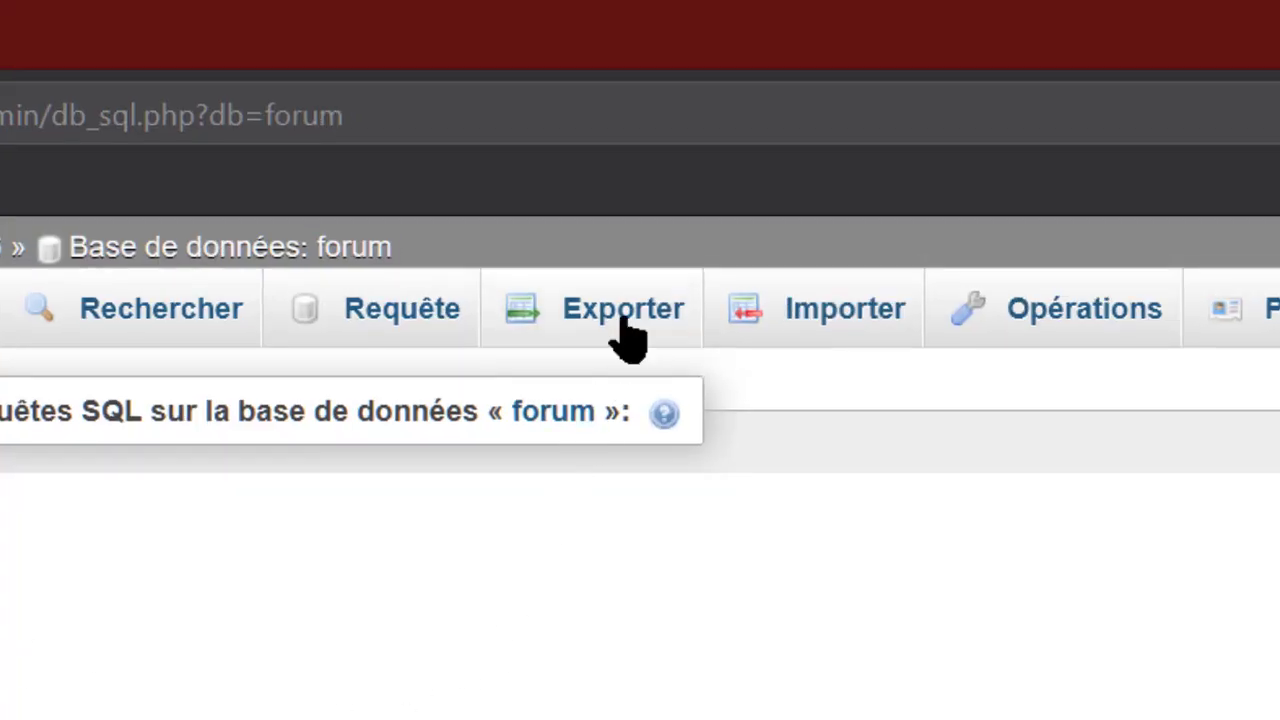
{"action": "left_click", "coordinate": [843, 318]}
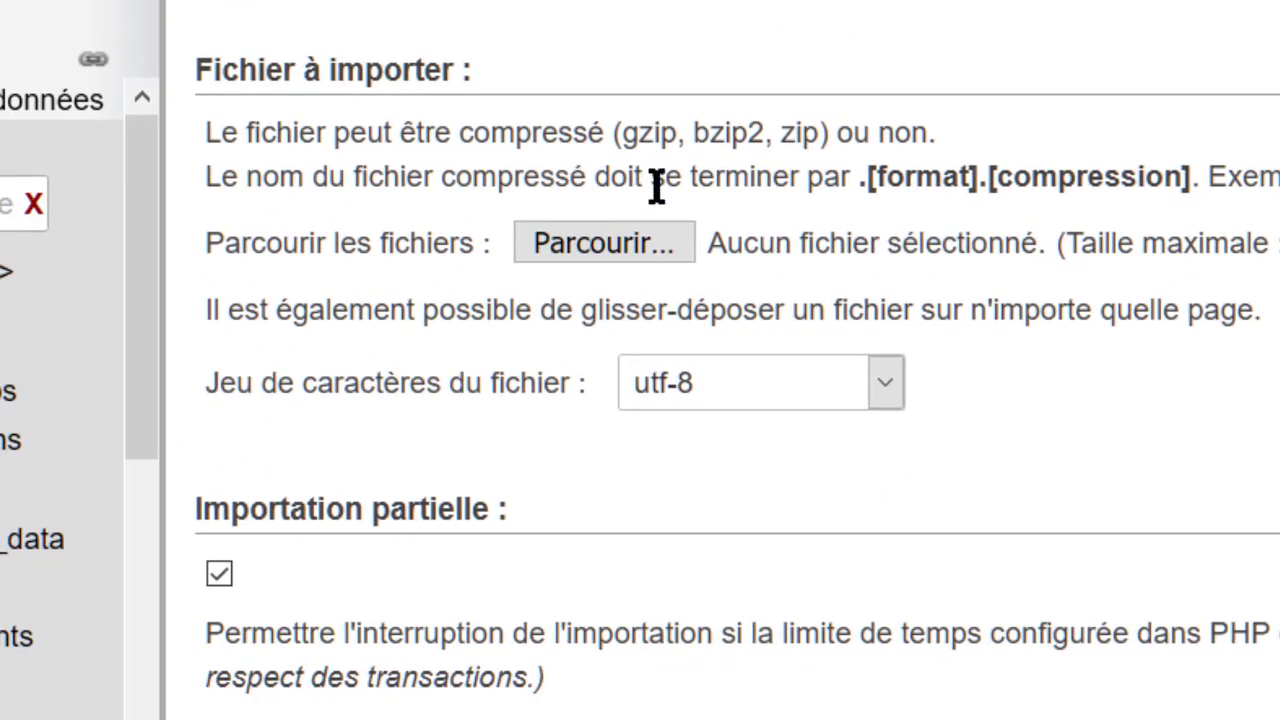
{"action": "left_click", "coordinate": [605, 245]}
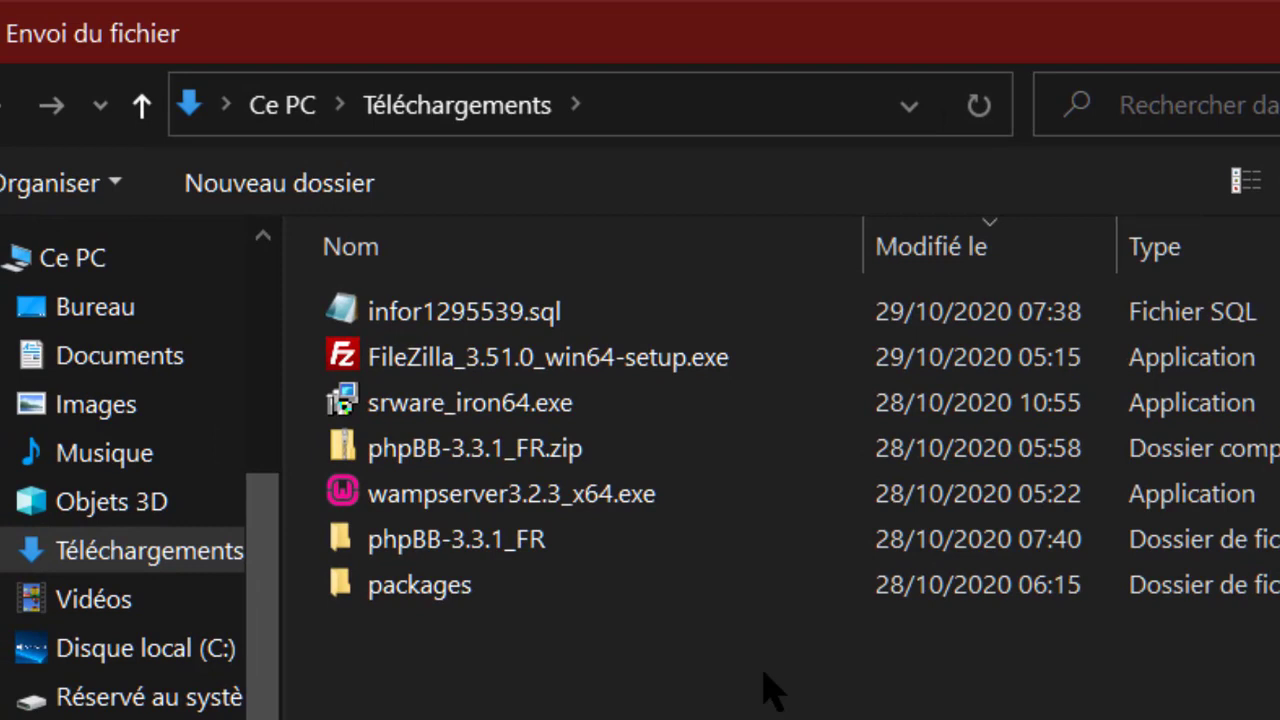
{"action": "left_click", "coordinate": [465, 320]}
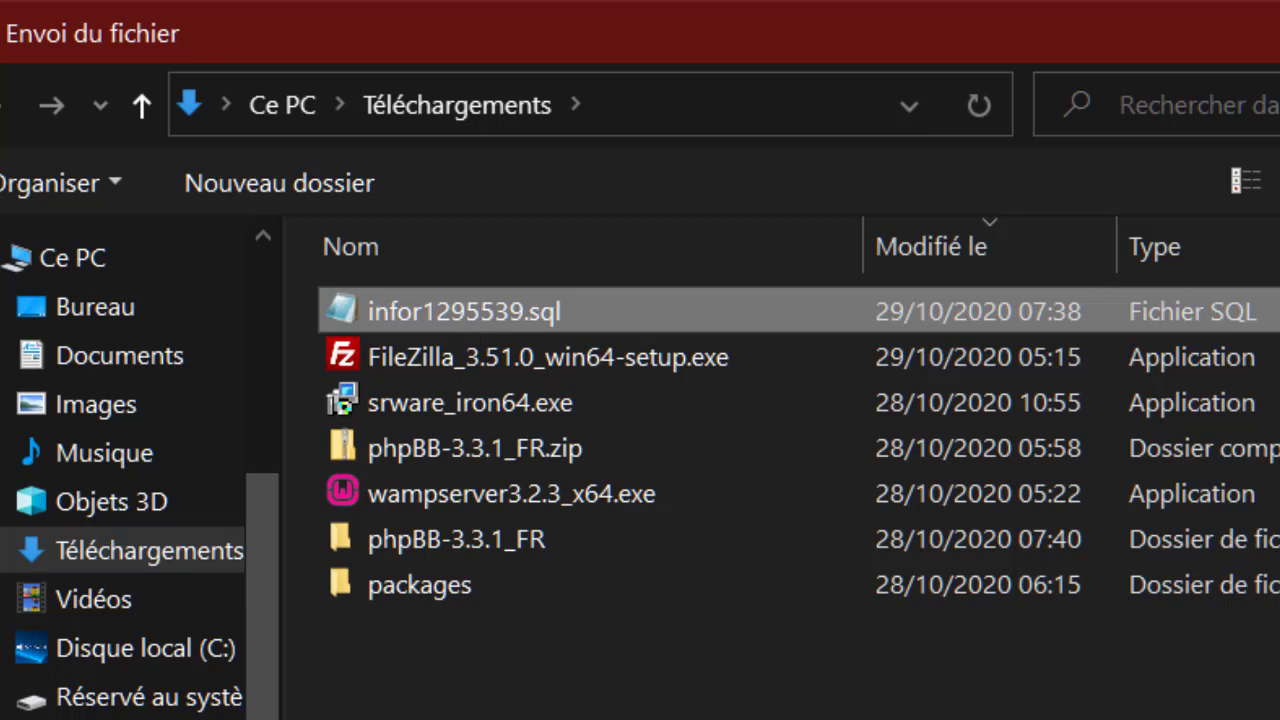
{"action": "key", "text": "Return"}
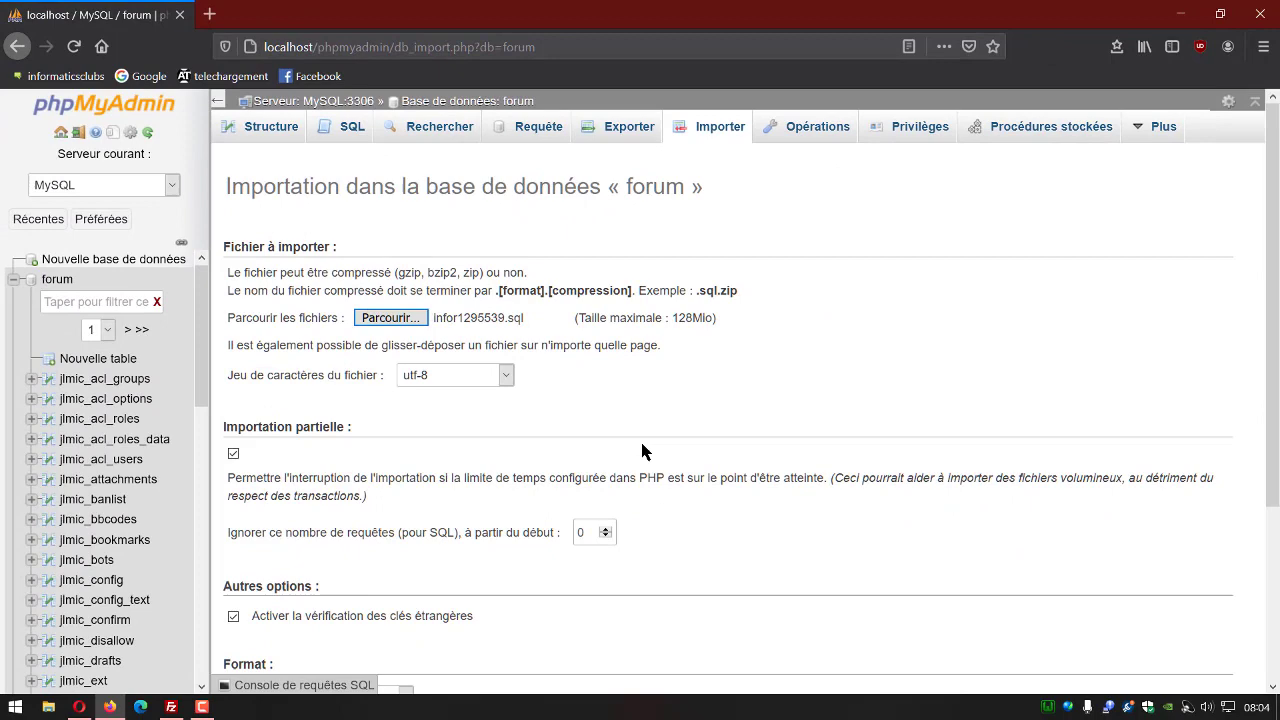
{"action": "scroll", "coordinate": [968, 695], "scroll_direction": "down", "scroll_amount": 4}
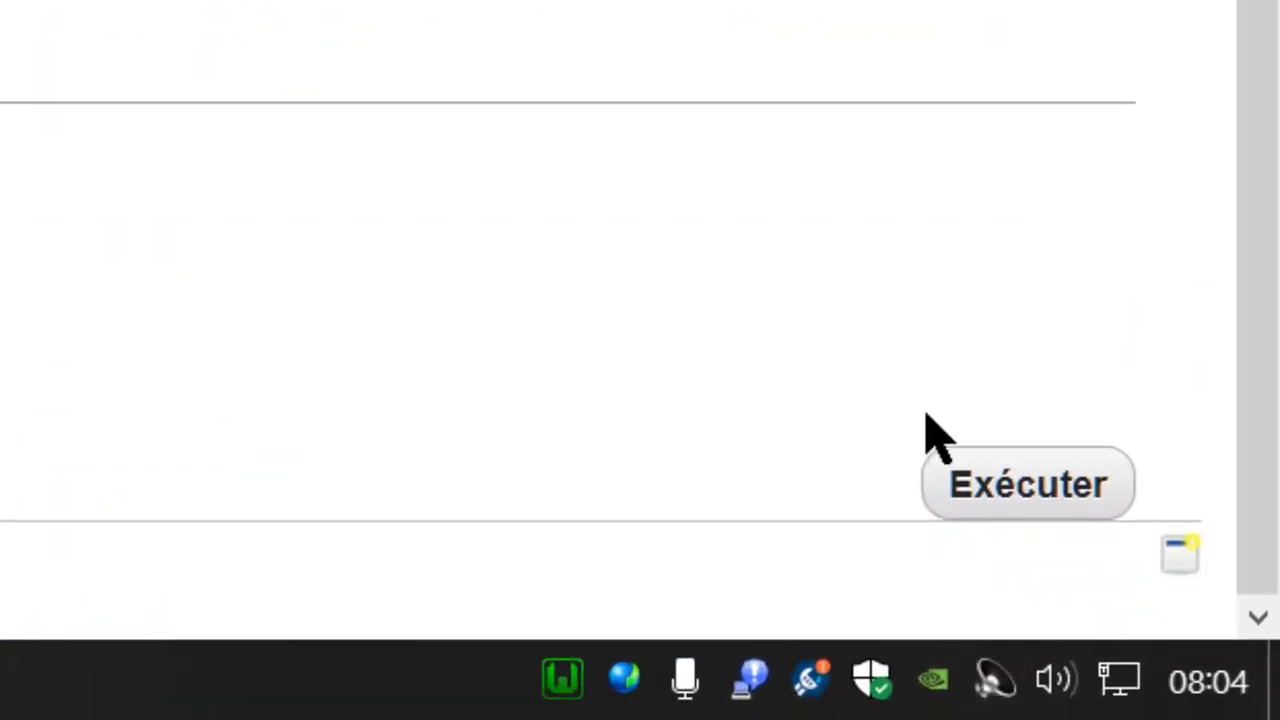
{"action": "left_click", "coordinate": [1023, 492]}
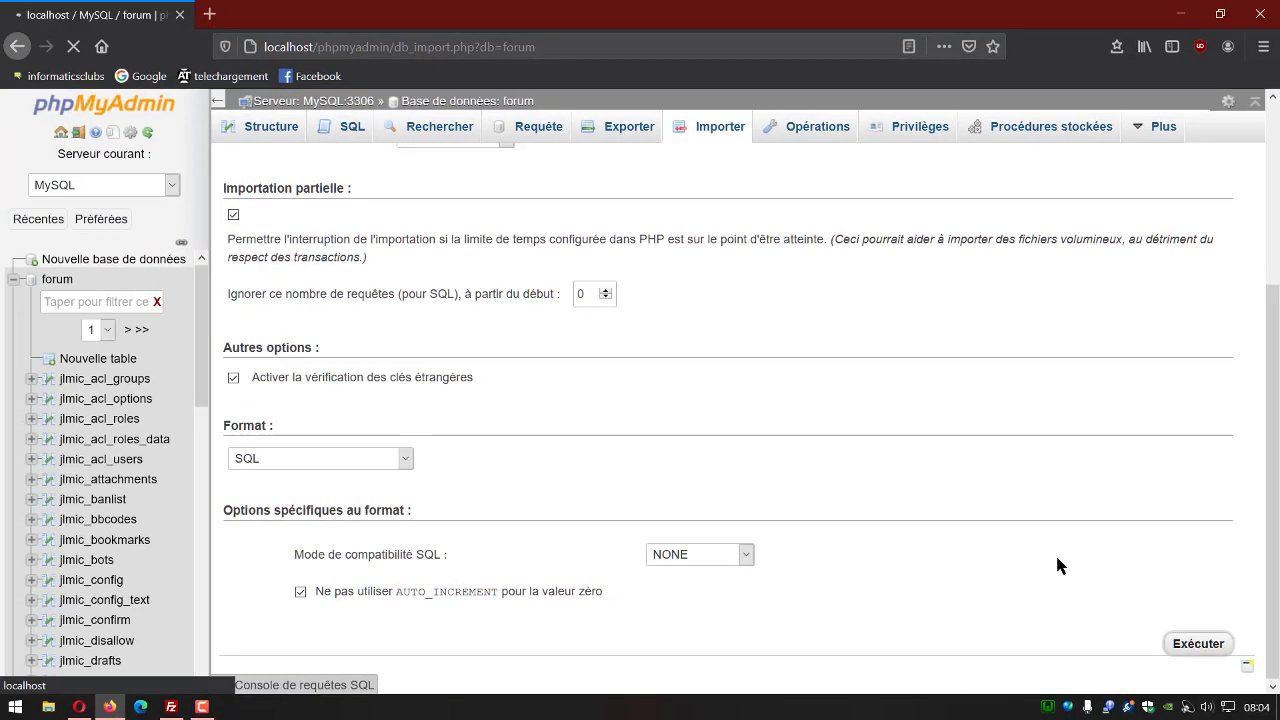
{"action": "scroll", "coordinate": [732, 440], "scroll_direction": "up", "scroll_amount": 1}
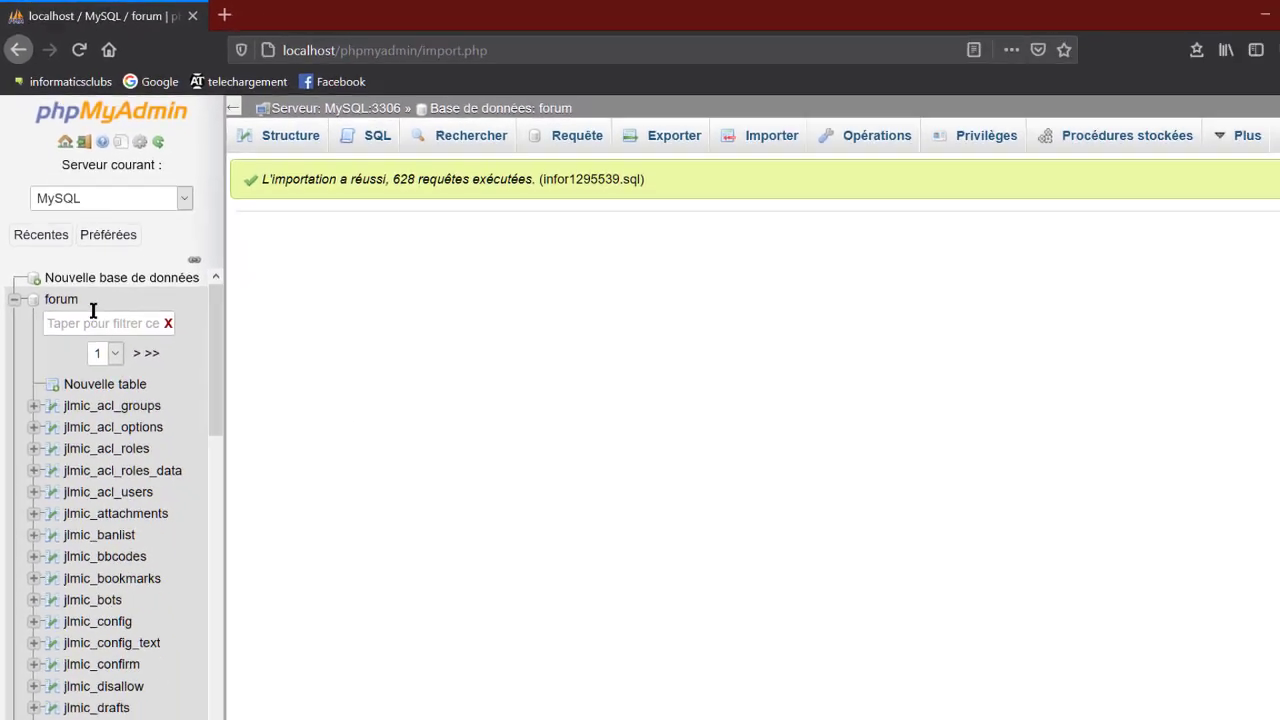
Step: Reopen the forum database and review its list of jlmic_ and phpbb_ tables
{"action": "left_click", "coordinate": [61, 301]}
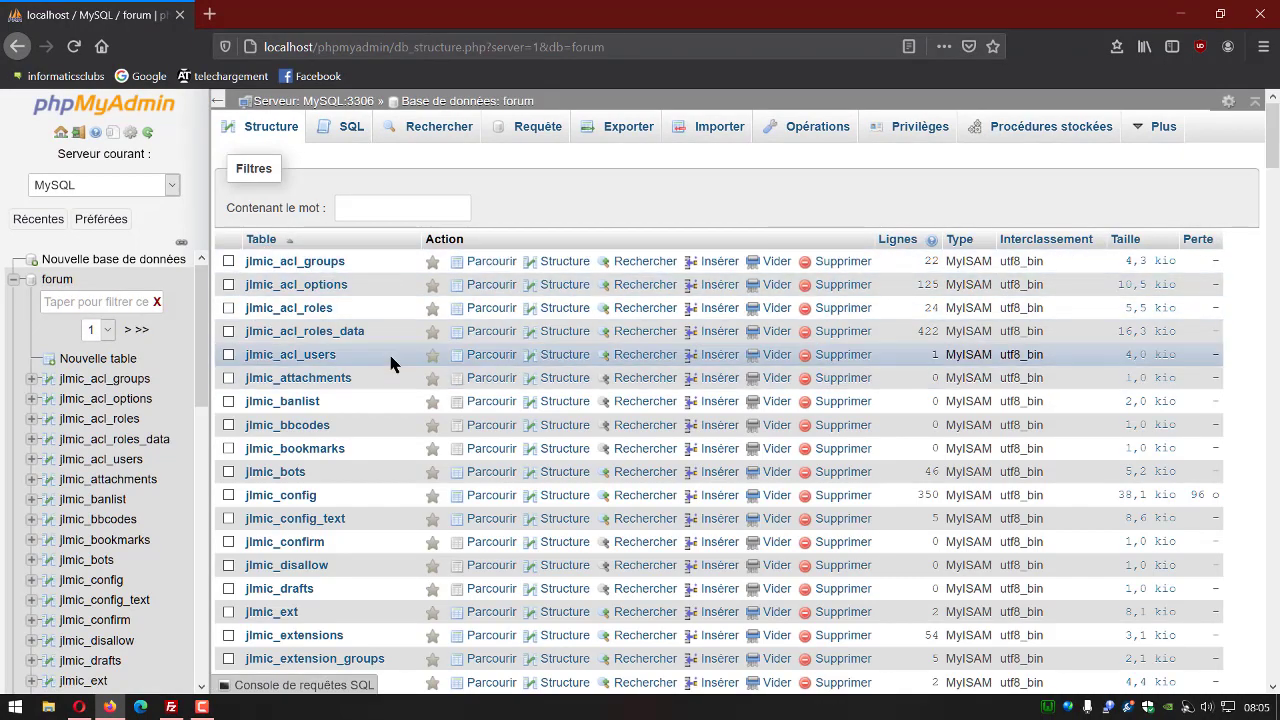
{"action": "scroll", "coordinate": [411, 370], "scroll_direction": "down", "scroll_amount": 5}
{"action": "scroll", "coordinate": [422, 380], "scroll_direction": "down", "scroll_amount": 15}
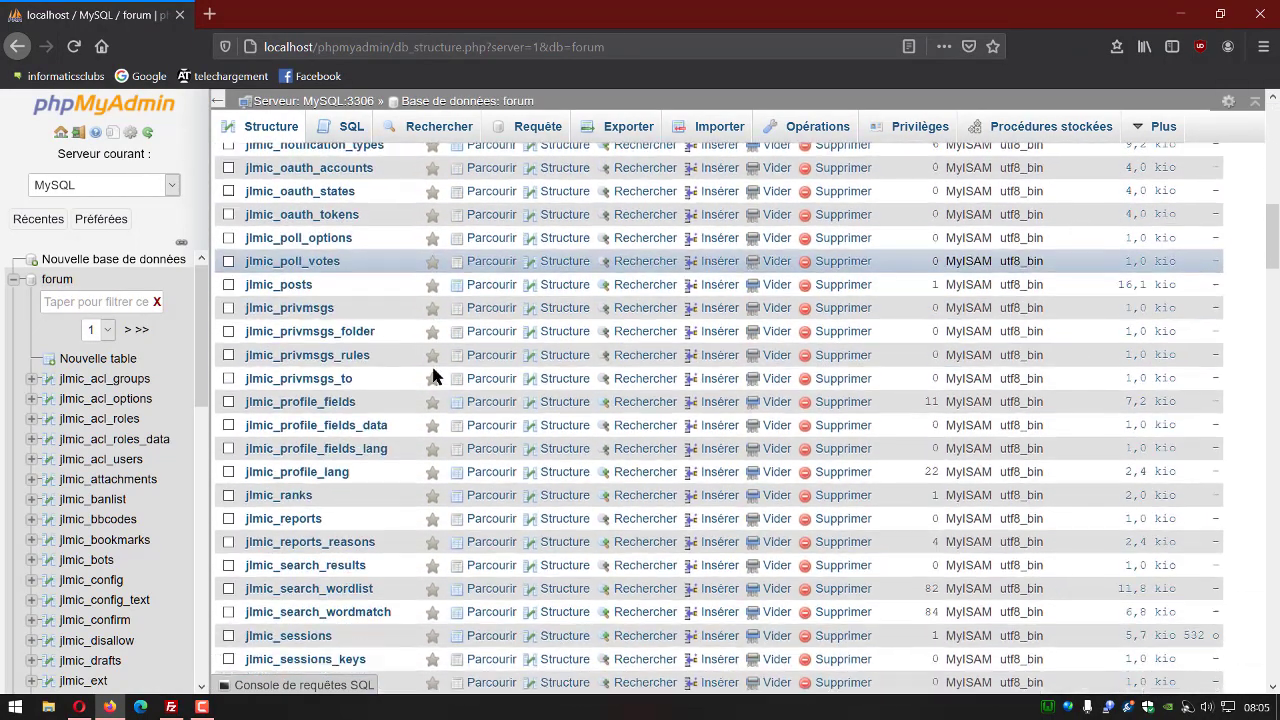
{"action": "scroll", "coordinate": [433, 375], "scroll_direction": "down", "scroll_amount": 9}
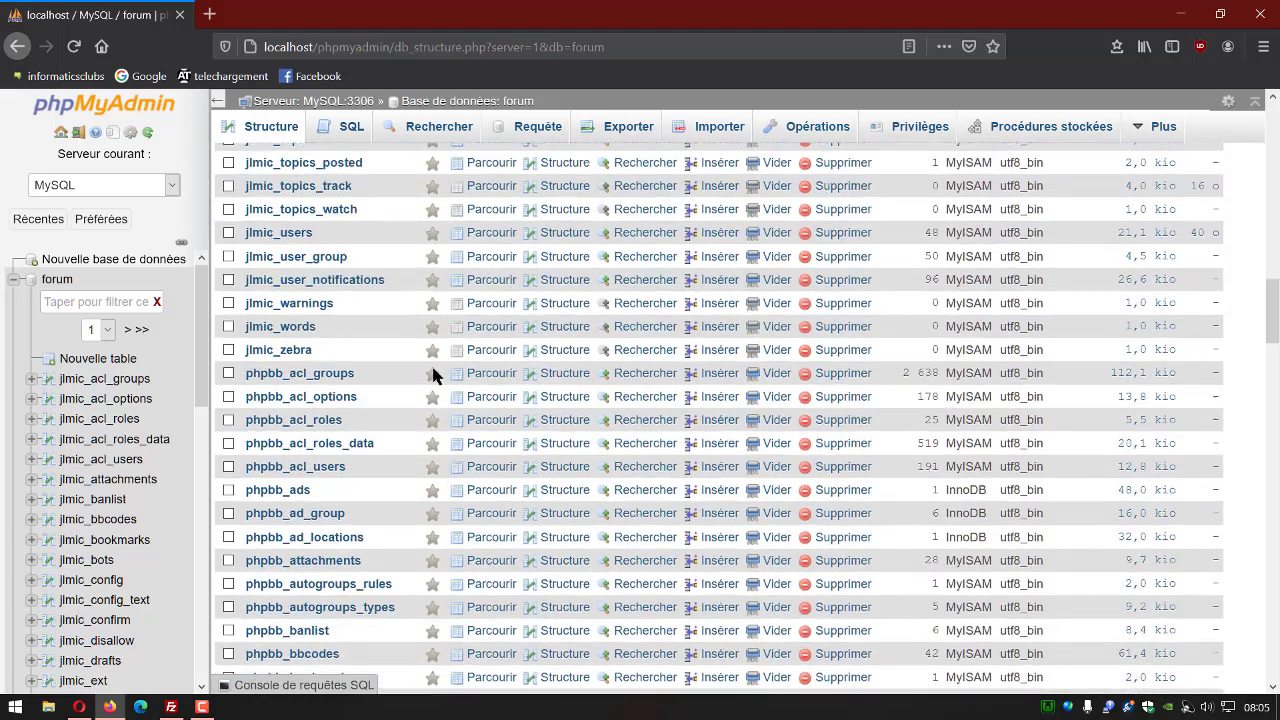
{"action": "scroll", "coordinate": [433, 375], "scroll_direction": "up", "scroll_amount": 2}
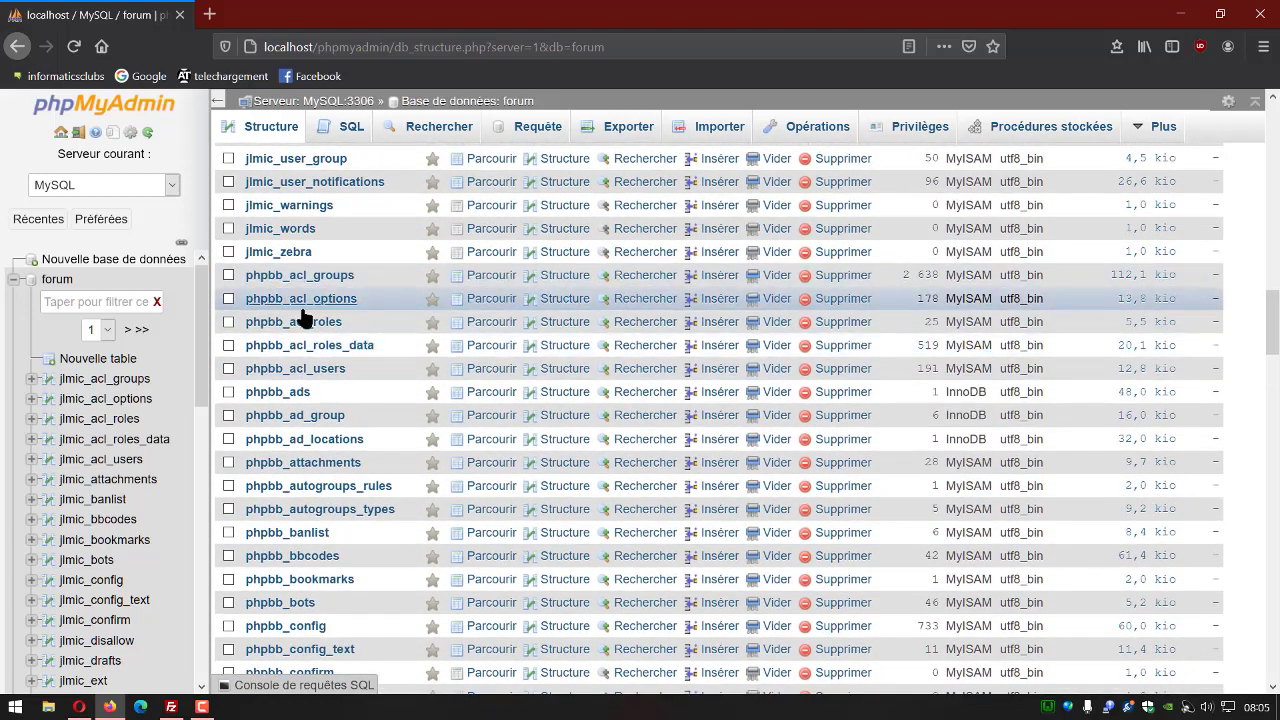
{"action": "scroll", "coordinate": [309, 372], "scroll_direction": "up", "scroll_amount": 6}
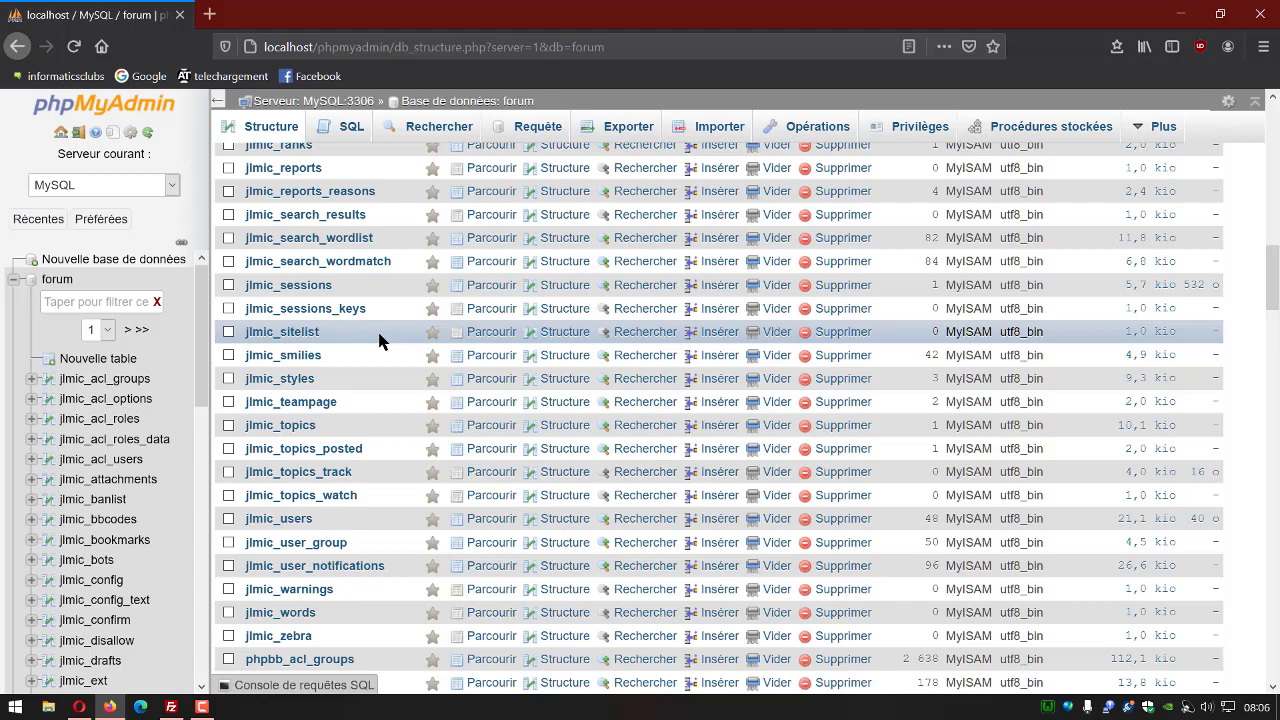
{"action": "scroll", "coordinate": [253, 512], "scroll_direction": "down", "scroll_amount": 1}
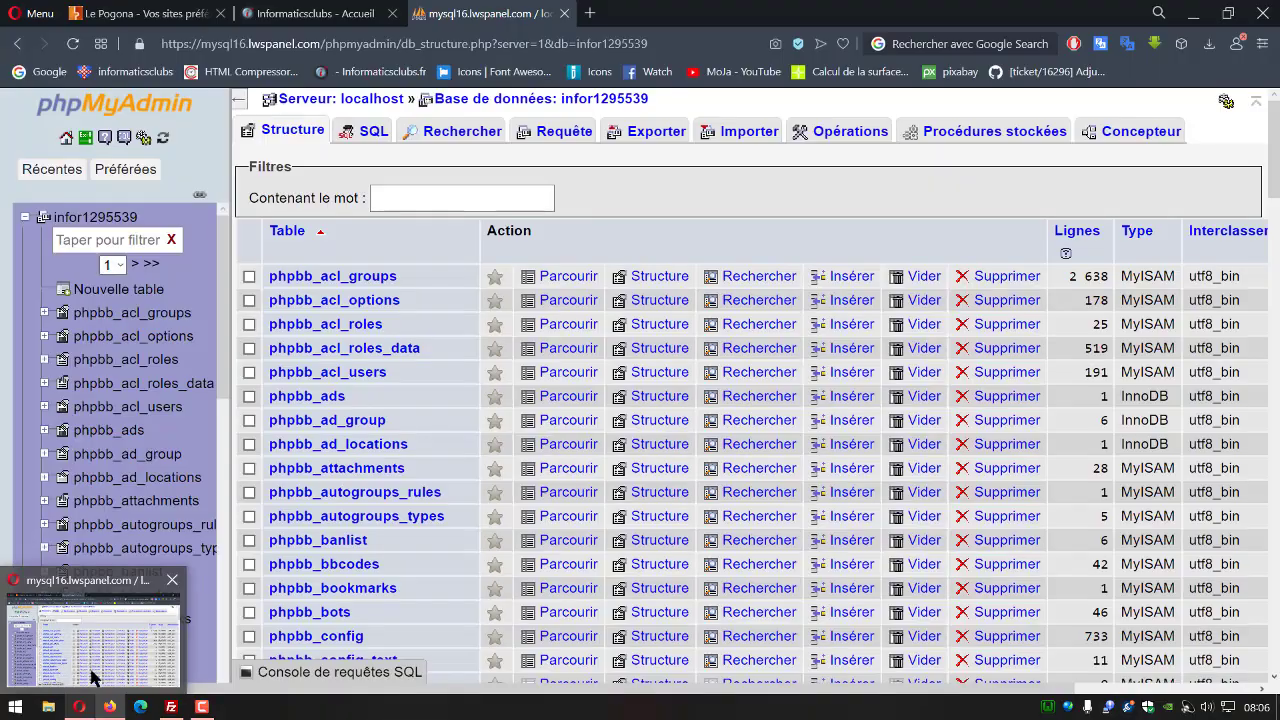
{"action": "mouse_move", "coordinate": [110, 707]}
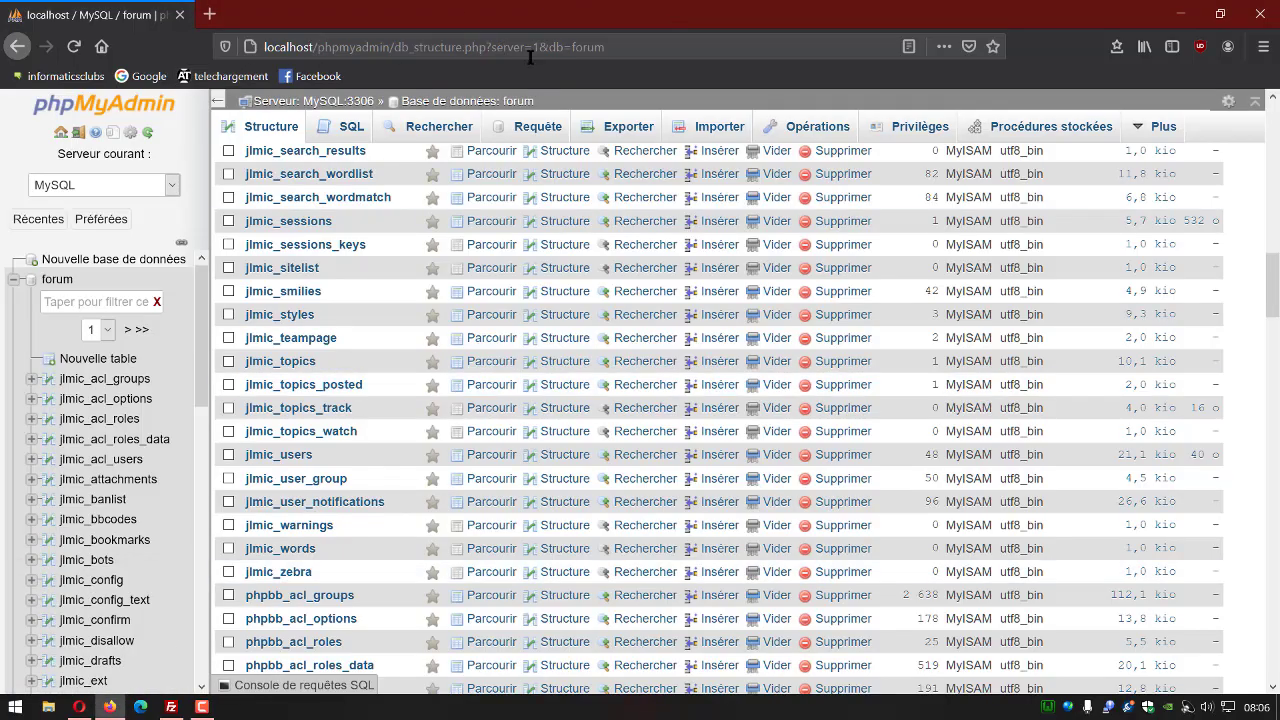
{"action": "scroll", "coordinate": [894, 234], "scroll_direction": "up", "scroll_amount": 5}
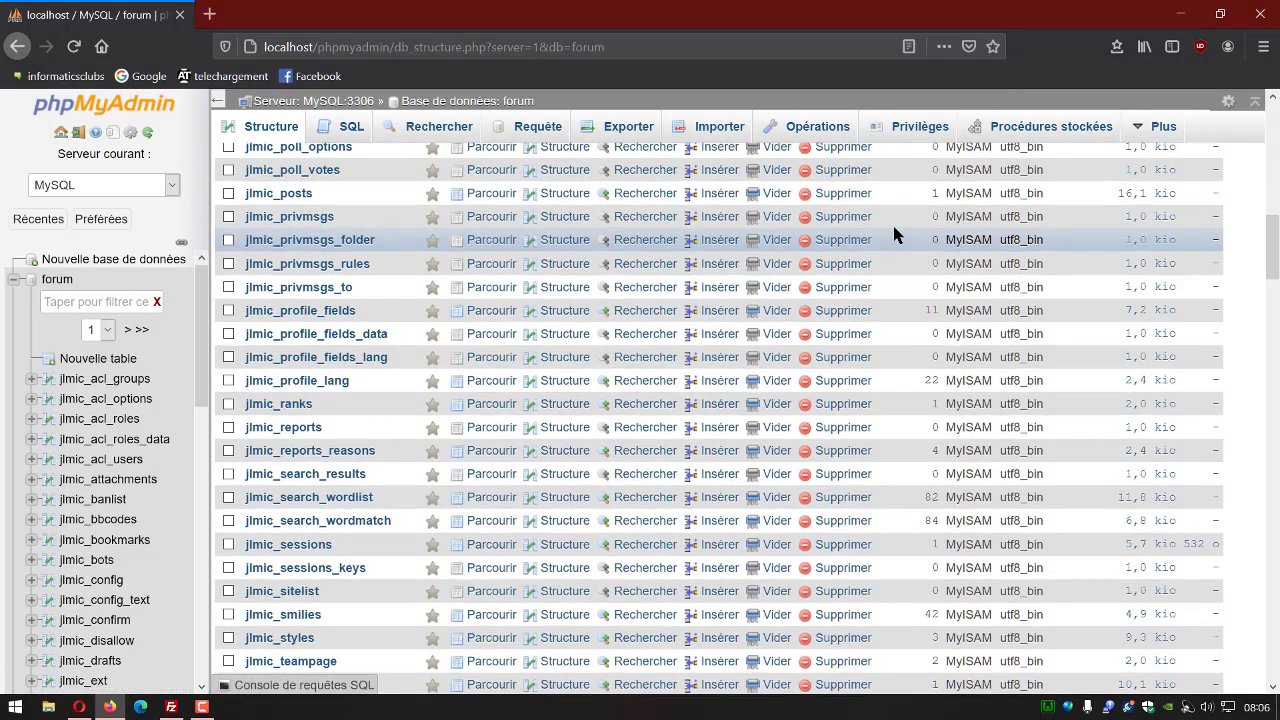
{"action": "scroll", "coordinate": [894, 234], "scroll_direction": "up", "scroll_amount": 4}
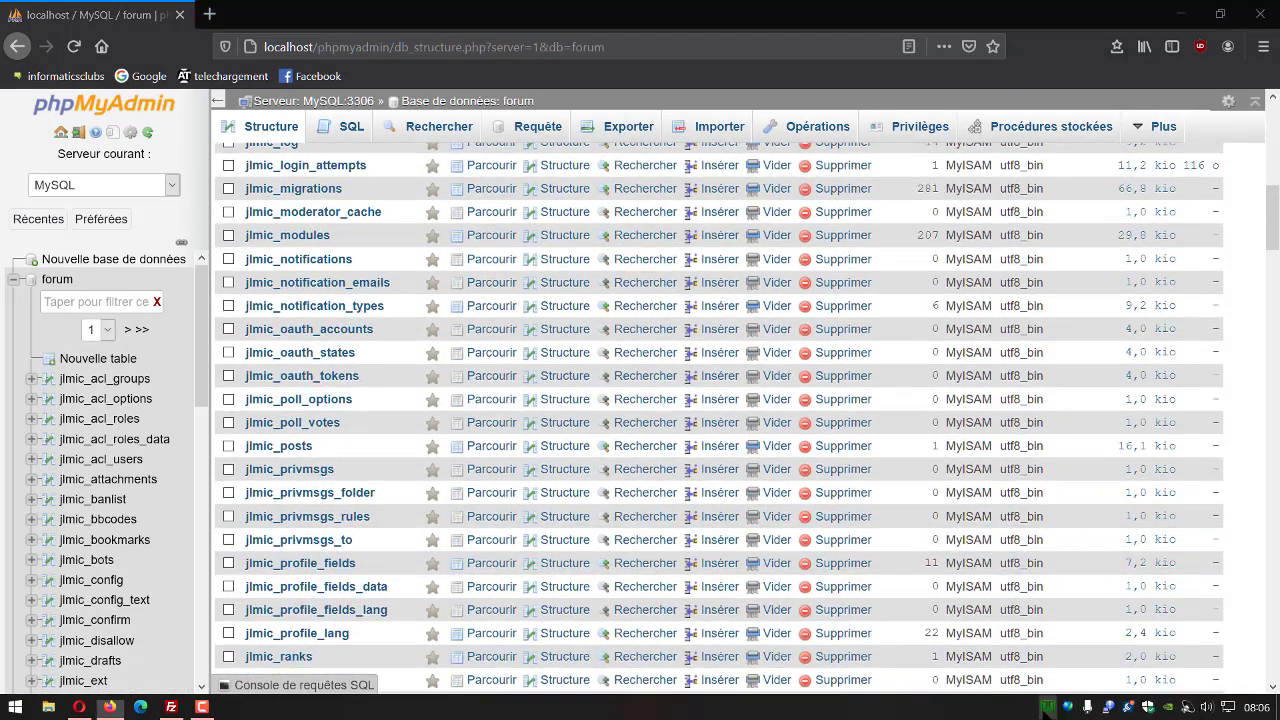
Step: Open the local forum virtual host from the WampServer tray menu in a new tab
{"action": "left_click", "coordinate": [1047, 707]}
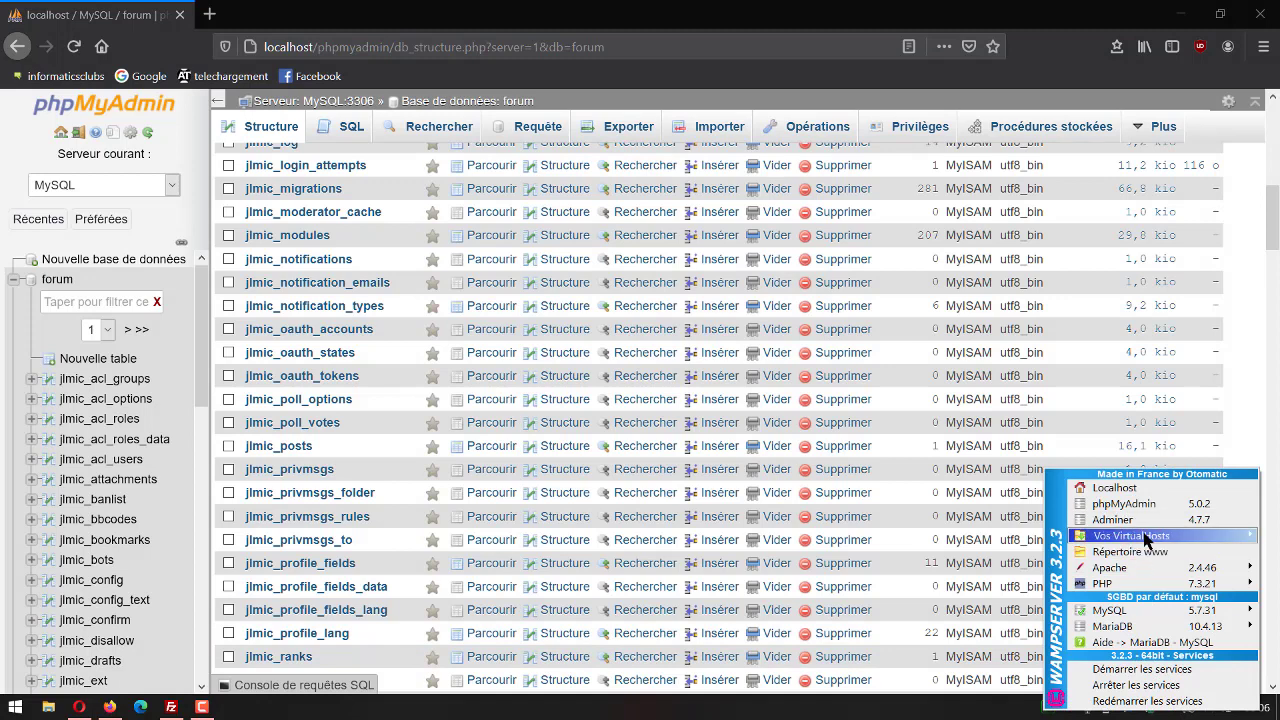
{"action": "mouse_move", "coordinate": [1128, 537]}
{"action": "left_click", "coordinate": [926, 565]}
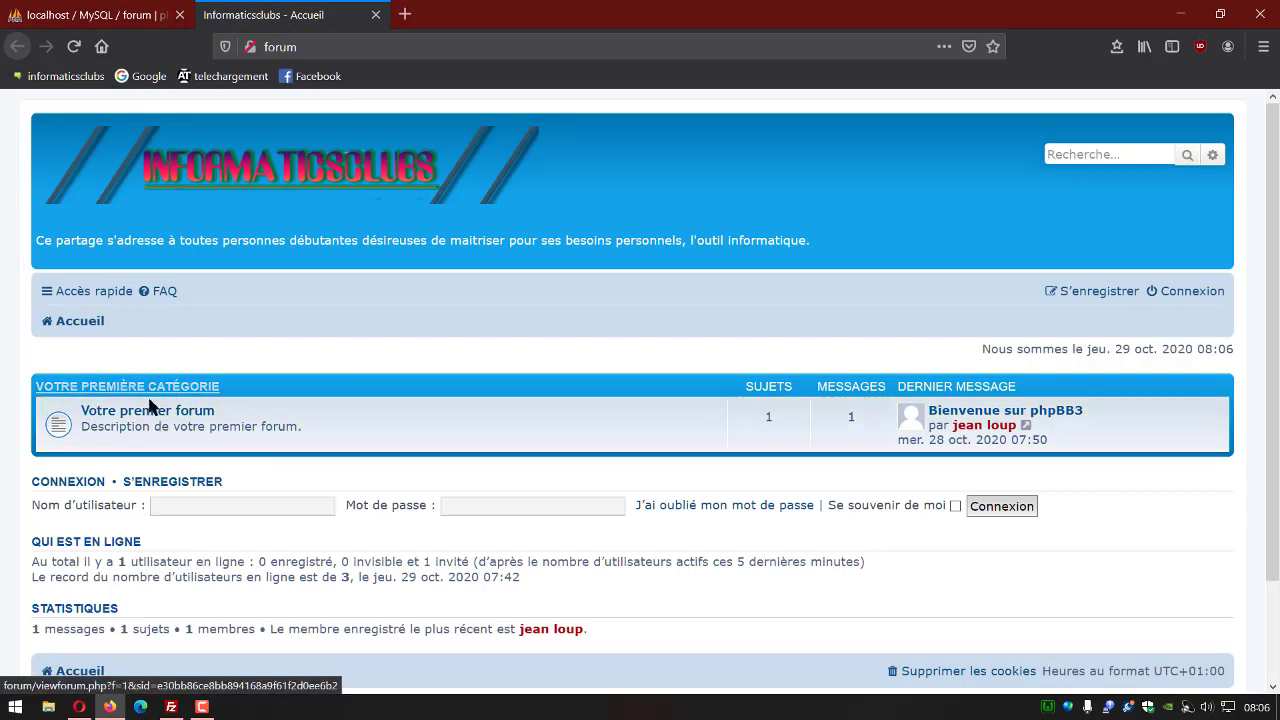
Step: Focus the forum login password field, then open File Explorer to Ce PC
{"action": "left_click", "coordinate": [538, 502]}
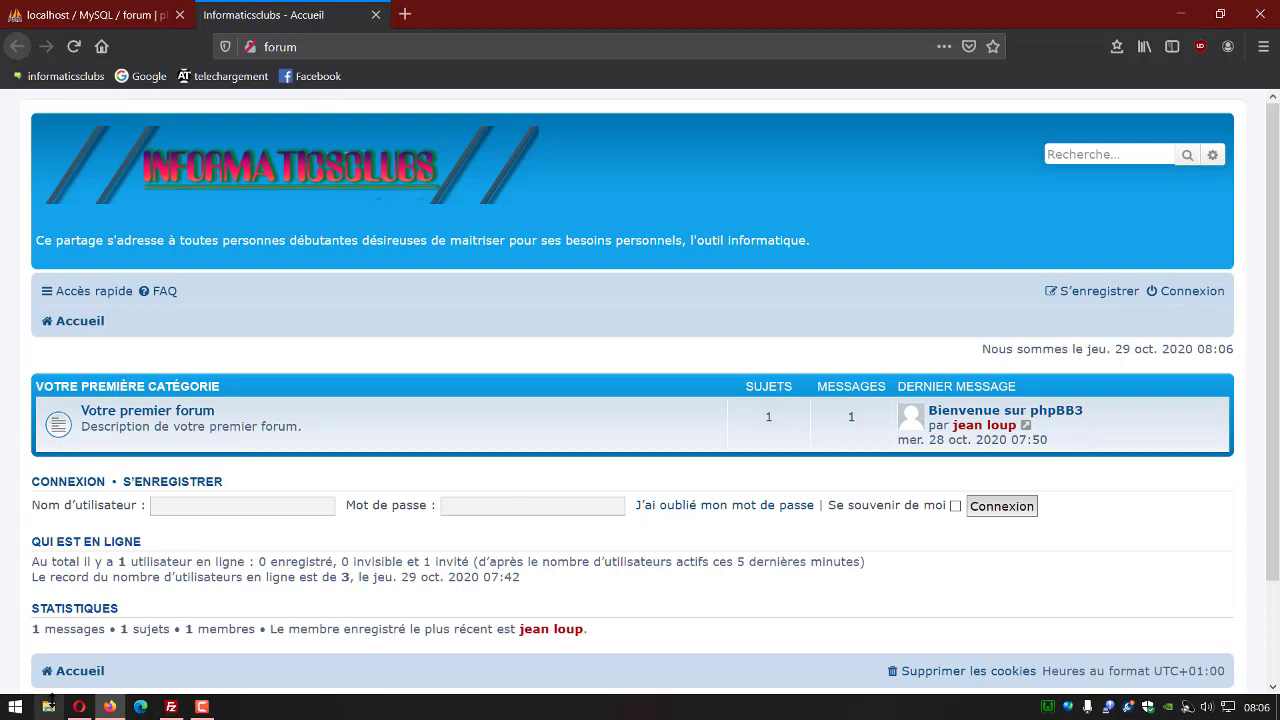
{"action": "left_click", "coordinate": [46, 707]}
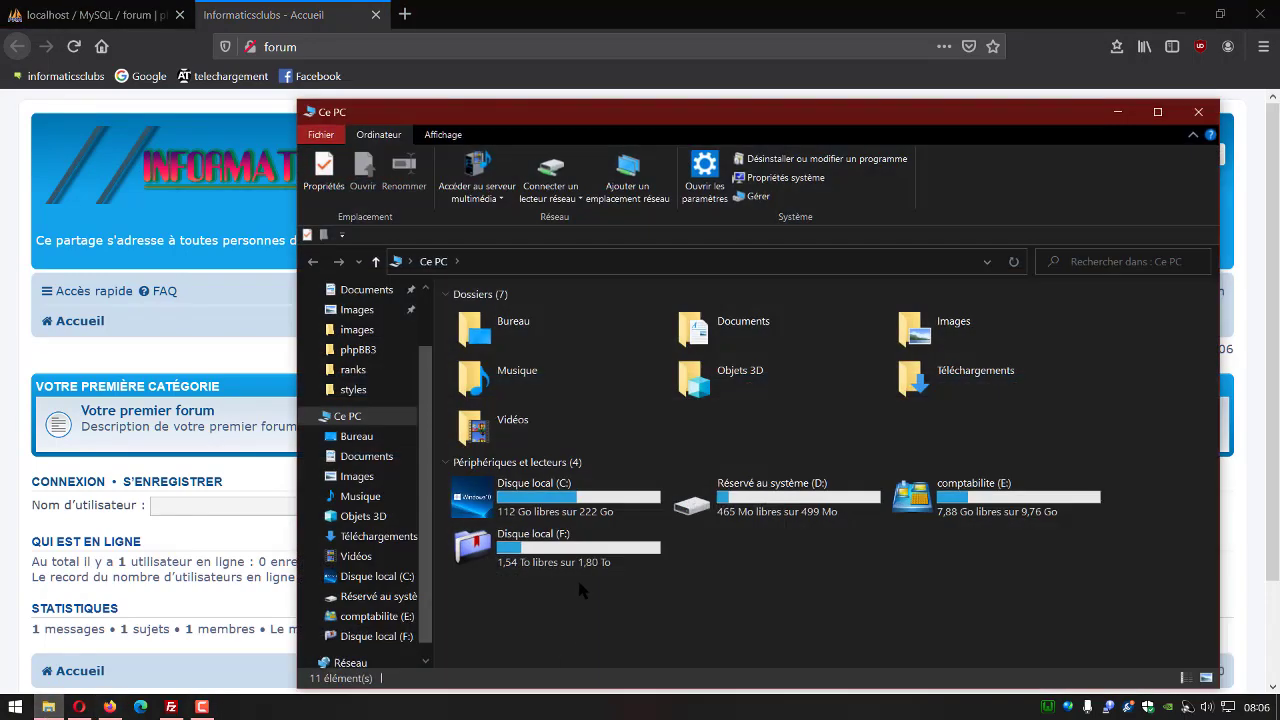
Step: Navigate to C:\wamp64\www\forum and open config.php for editing
{"action": "double_click", "coordinate": [515, 502]}
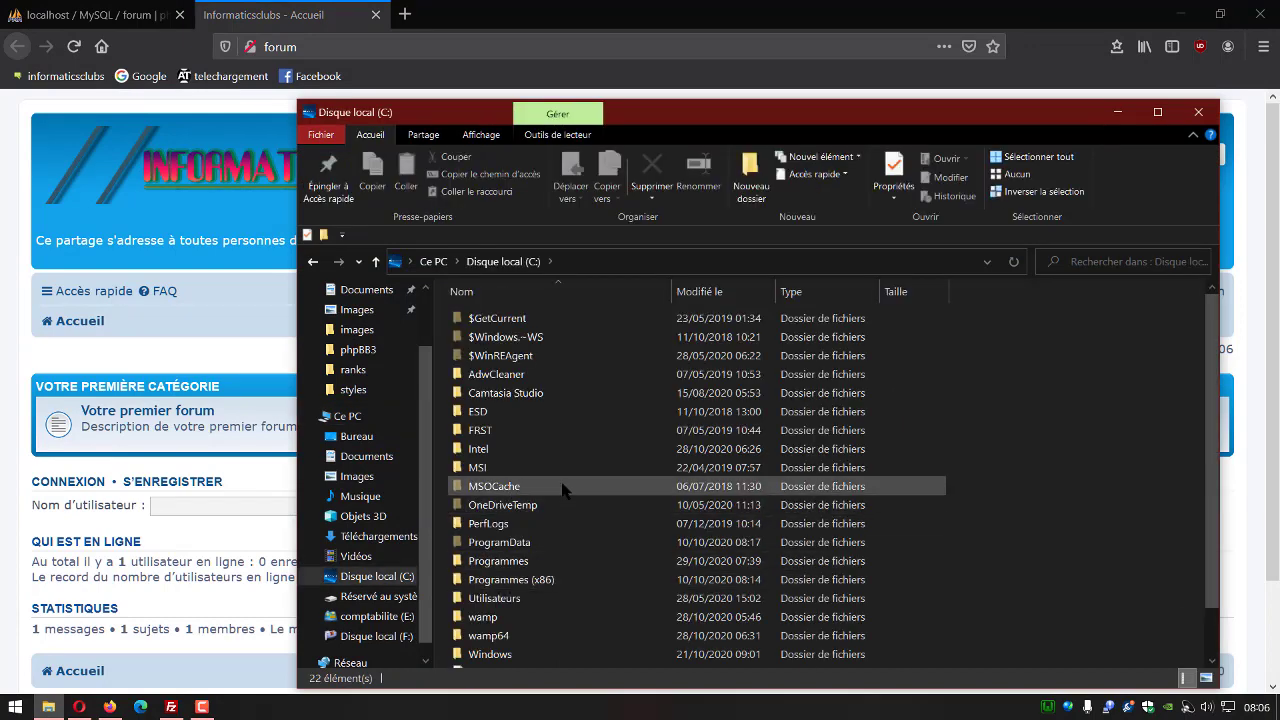
{"action": "scroll", "coordinate": [563, 490], "scroll_direction": "down", "scroll_amount": 1}
{"action": "left_click", "coordinate": [493, 585]}
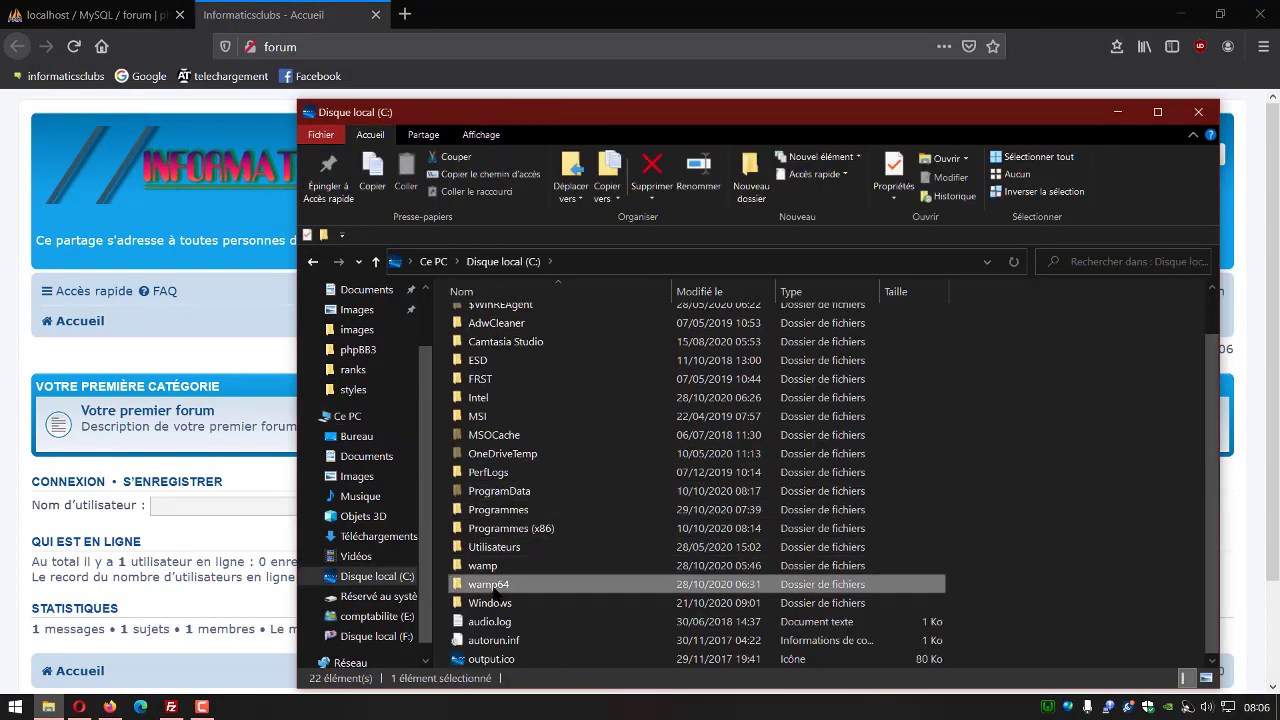
{"action": "double_click", "coordinate": [493, 585]}
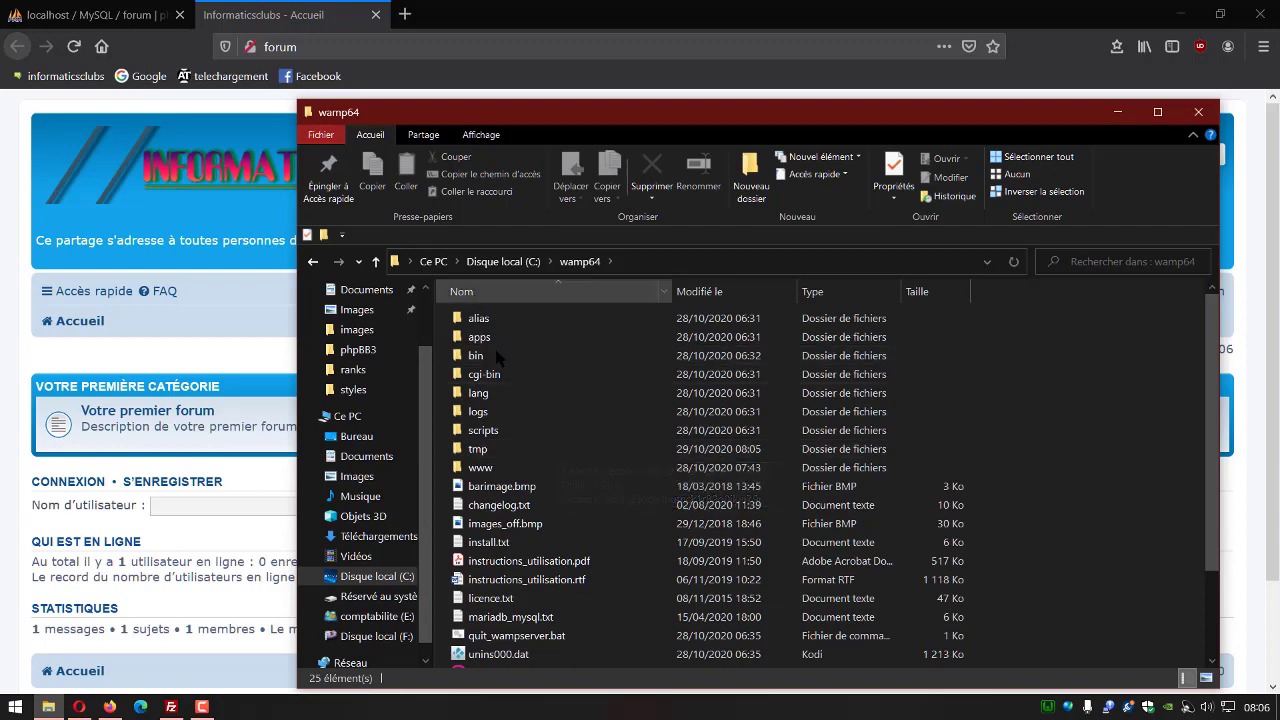
{"action": "double_click", "coordinate": [494, 466]}
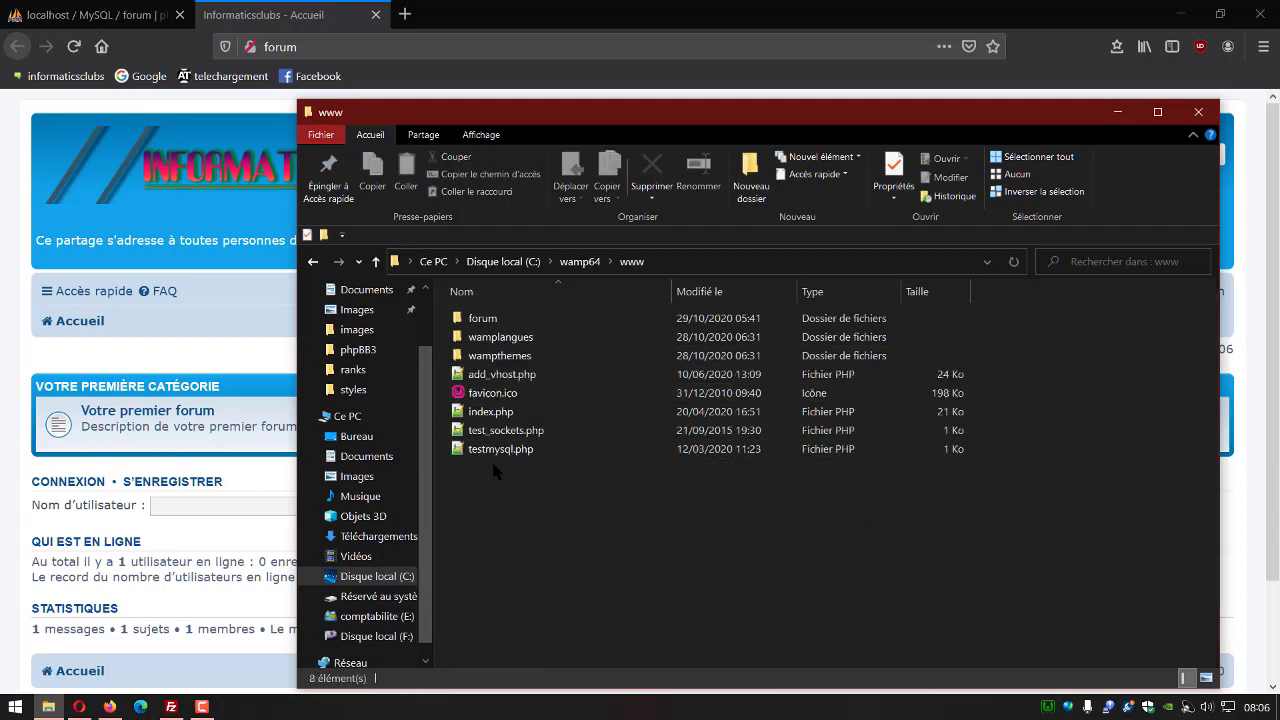
{"action": "double_click", "coordinate": [474, 320]}
{"action": "scroll", "coordinate": [571, 457], "scroll_direction": "down", "scroll_amount": 3}
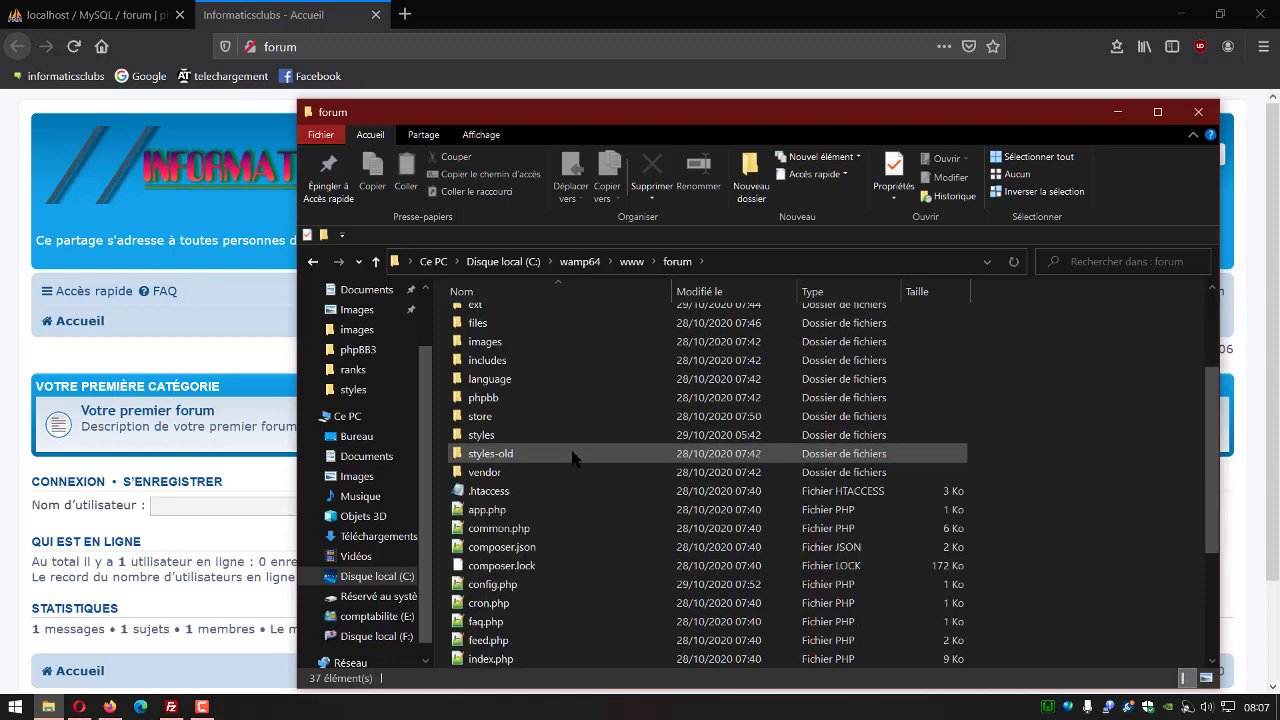
{"action": "scroll", "coordinate": [573, 457], "scroll_direction": "down", "scroll_amount": 2}
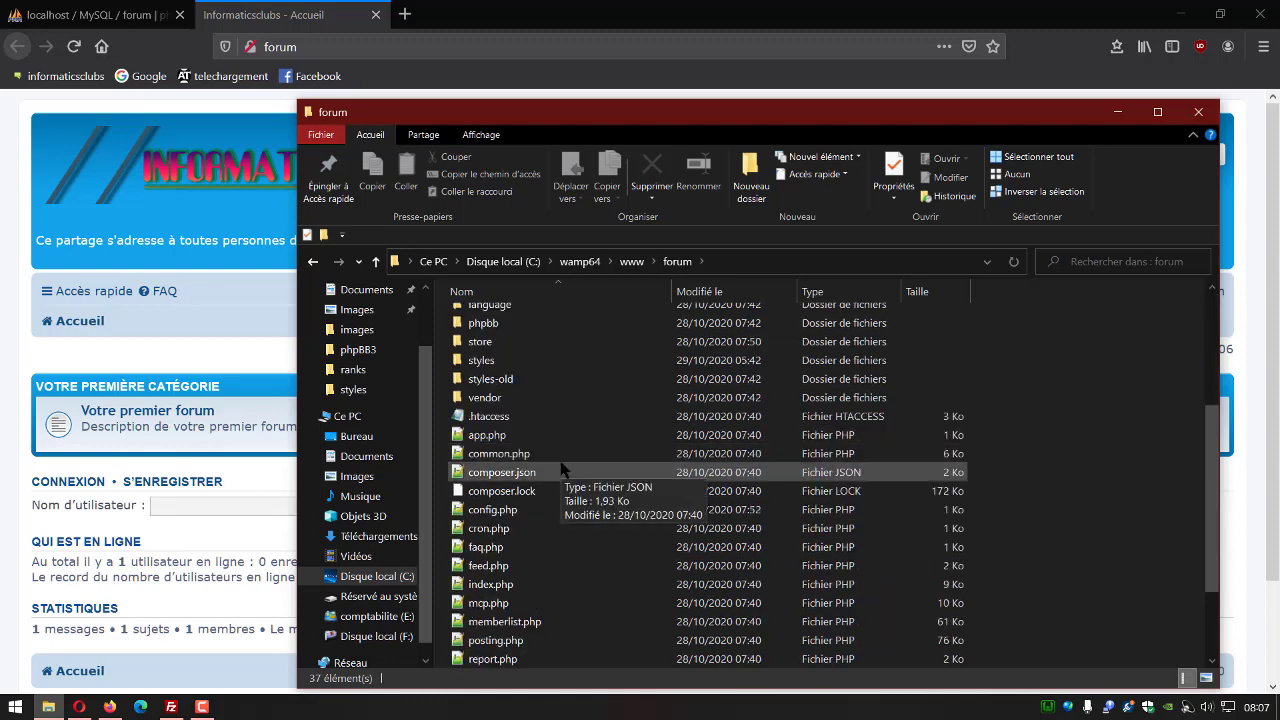
{"action": "left_click", "coordinate": [494, 511]}
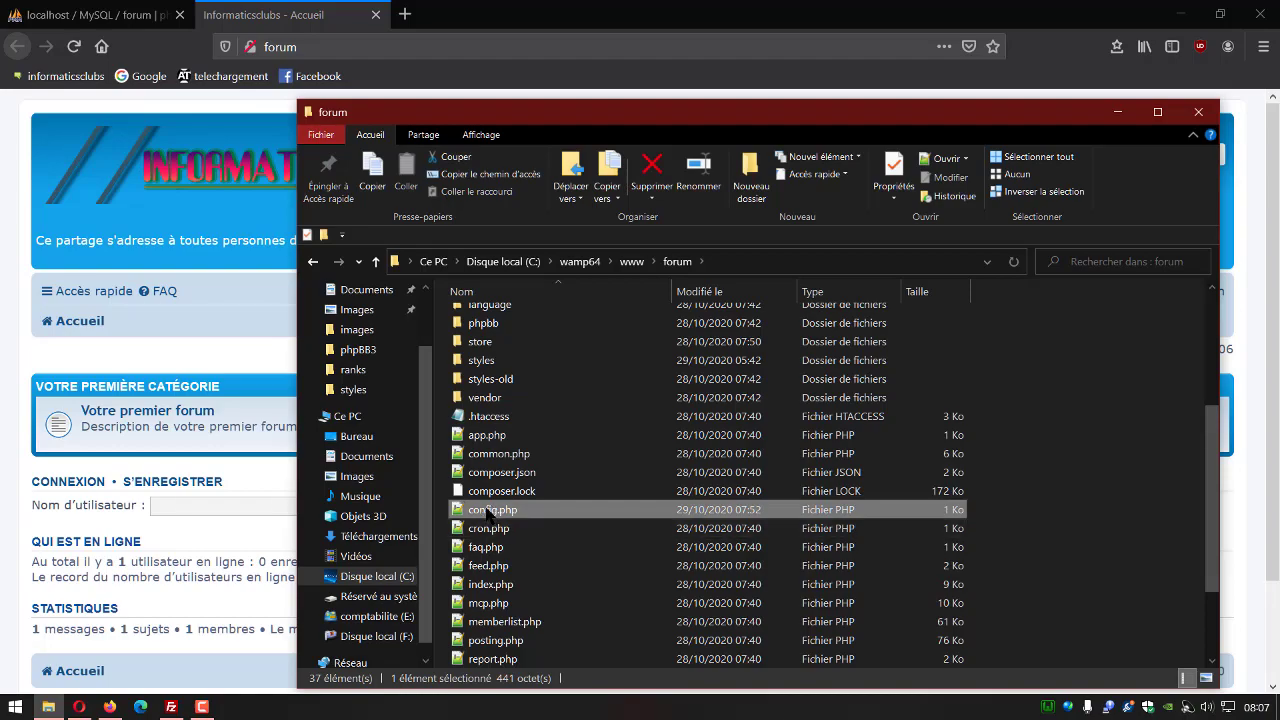
{"action": "double_click", "coordinate": [488, 512]}
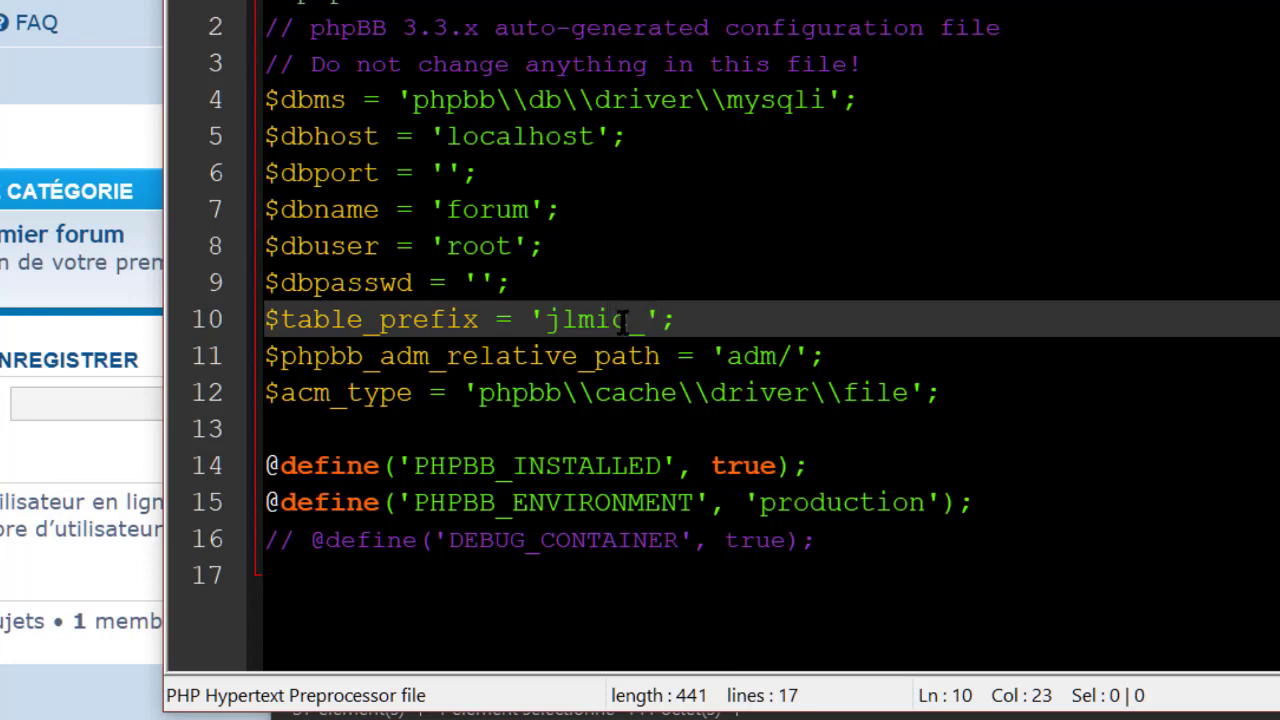
Step: Change $table_prefix in config.php from jlmic_ to phpbb_ and return to the forum browser window
{"action": "left_click_drag", "start_coordinate": [628, 319], "coordinate": [546, 318]}
{"action": "type", "text": "p"}
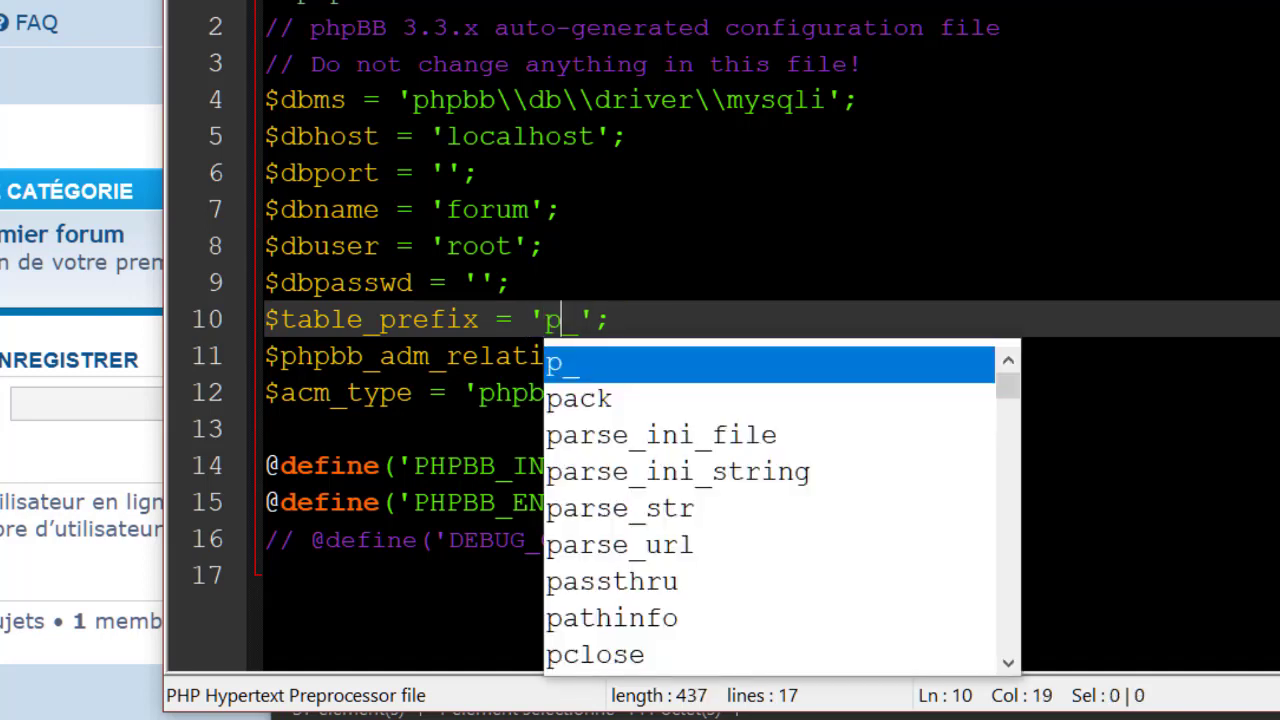
{"action": "type", "text": "hpbb"}
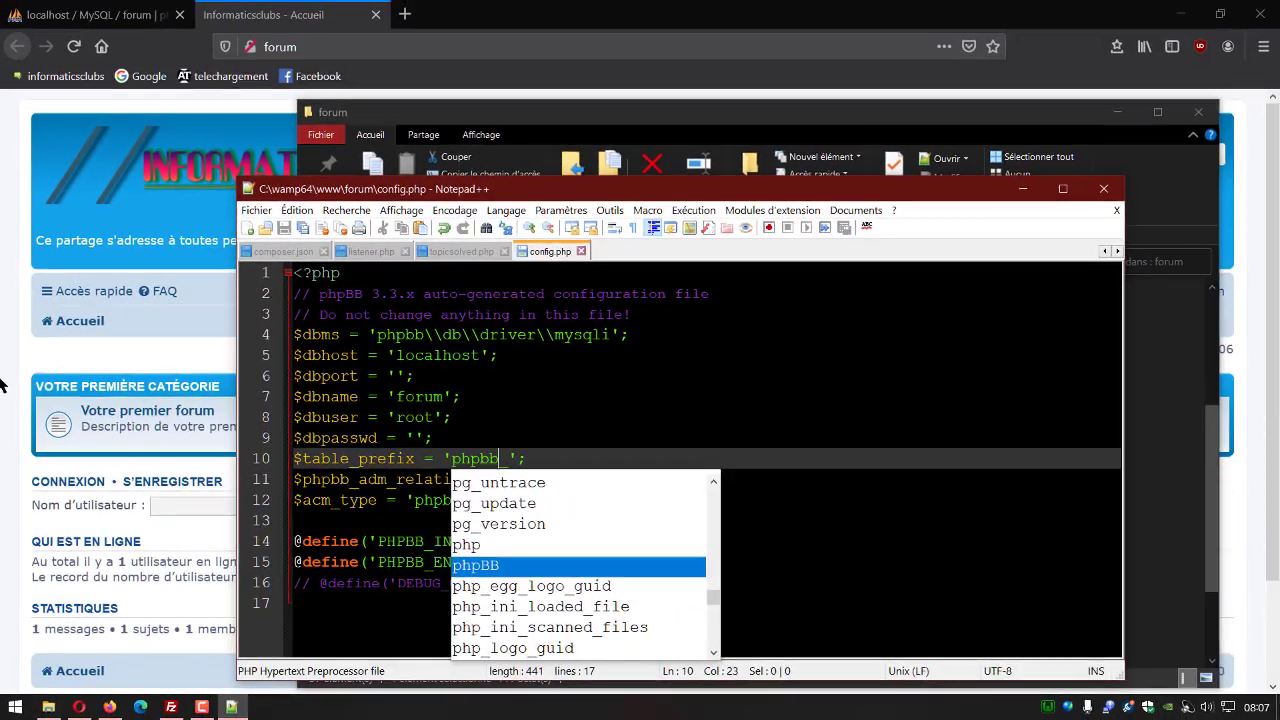
{"action": "left_click", "coordinate": [9, 376]}
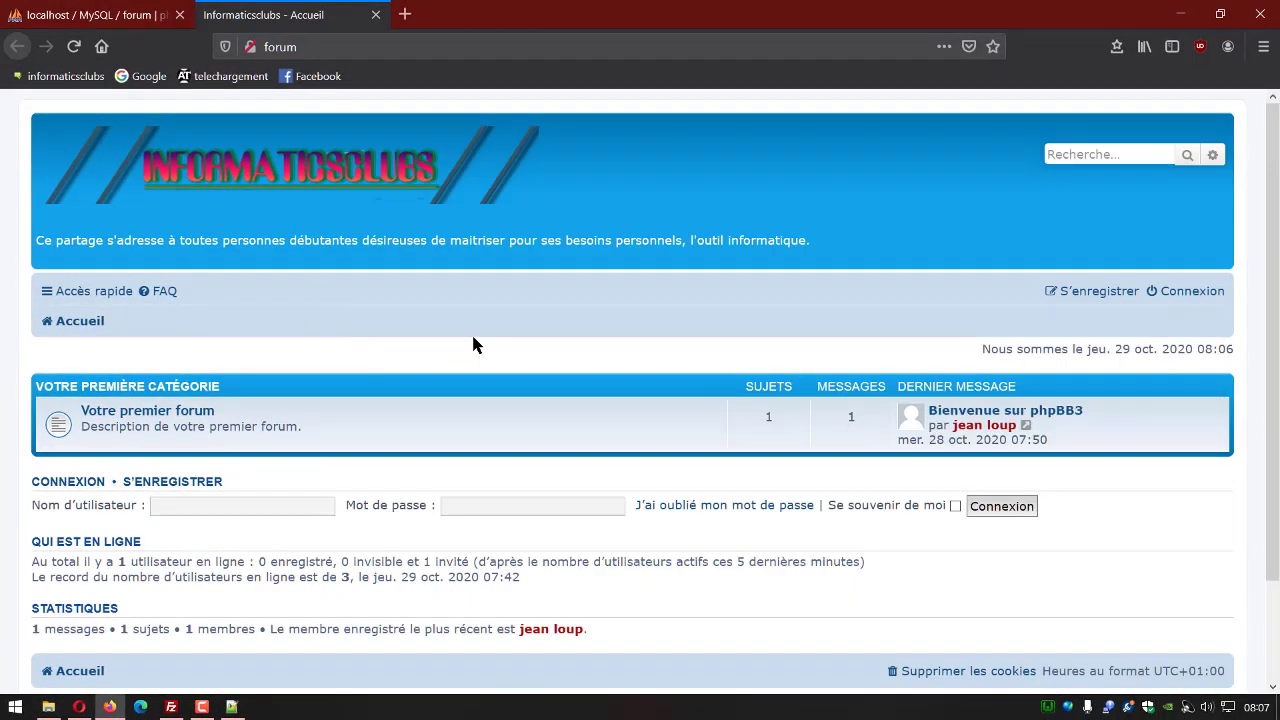
Step: Refresh the local forum with F5 and check its migrated Informaticsclubs.fr categories
{"action": "key", "text": "F5"}
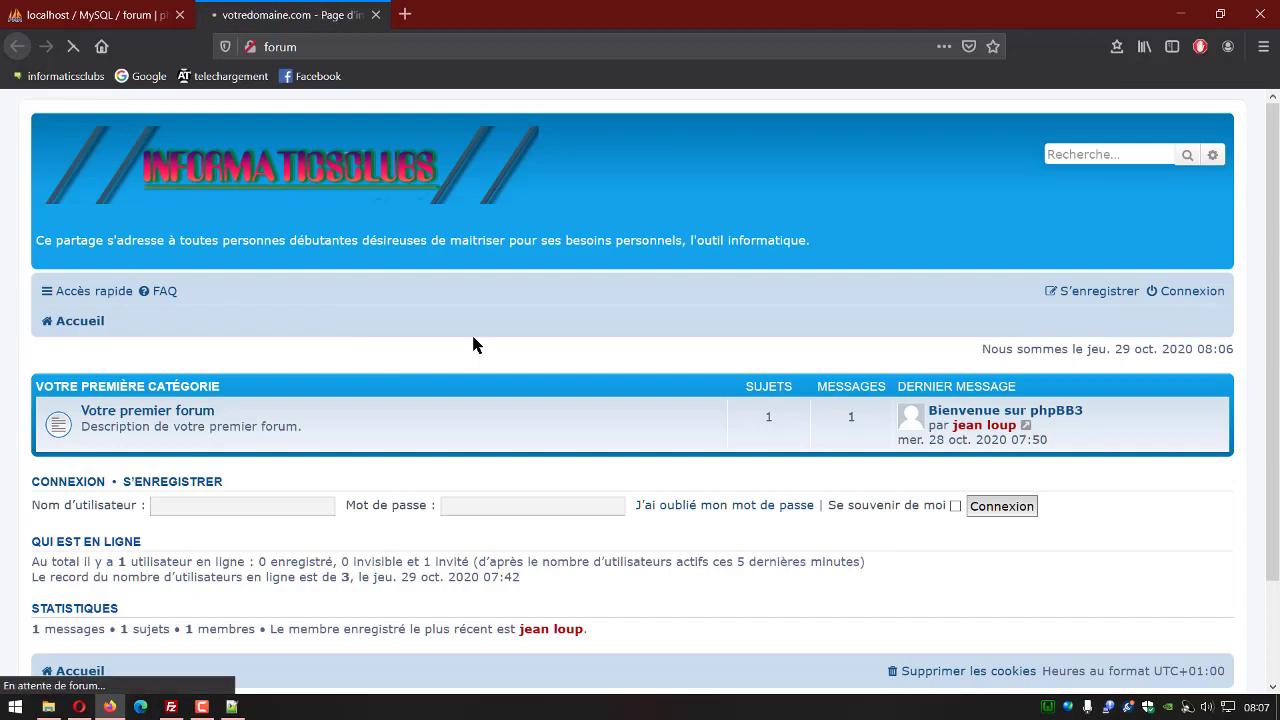
{"action": "scroll", "coordinate": [474, 343], "scroll_direction": "down", "scroll_amount": 4}
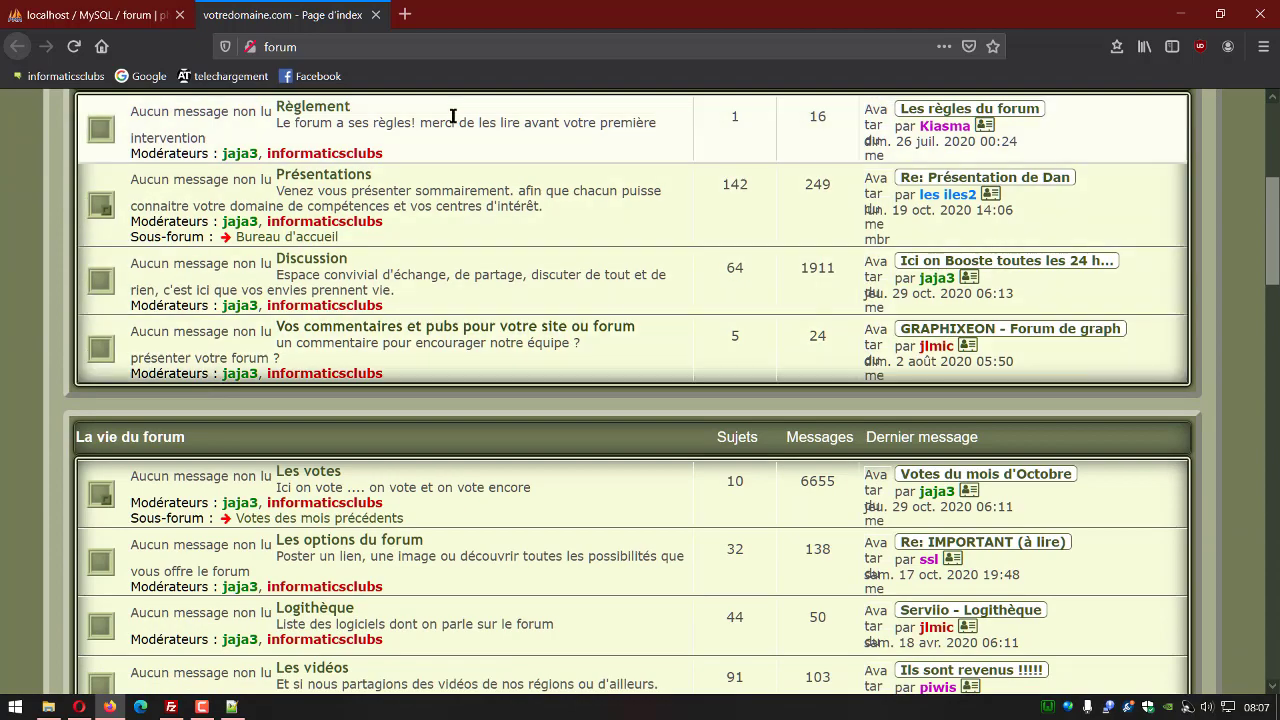
{"action": "scroll", "coordinate": [510, 420], "scroll_direction": "up", "scroll_amount": 1}
{"action": "scroll", "coordinate": [510, 420], "scroll_direction": "up", "scroll_amount": 4}
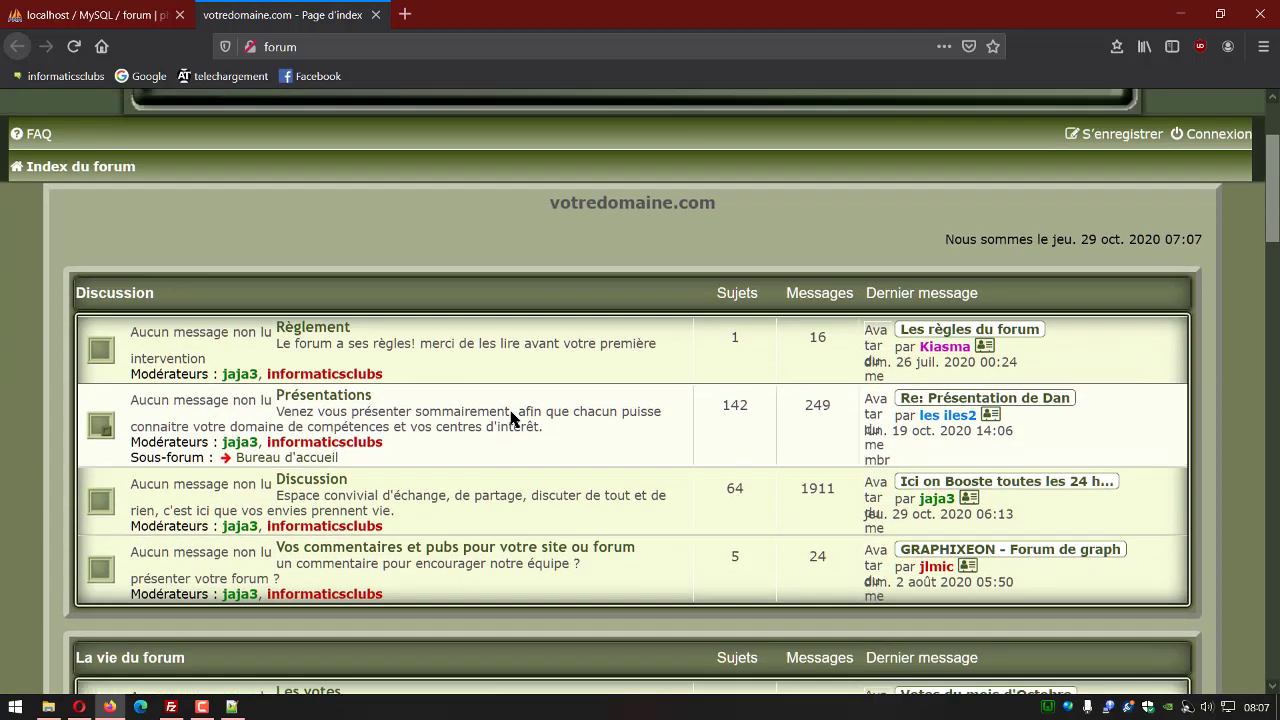
{"action": "scroll", "coordinate": [491, 420], "scroll_direction": "down", "scroll_amount": 3}
{"action": "scroll", "coordinate": [490, 423], "scroll_direction": "down", "scroll_amount": 3}
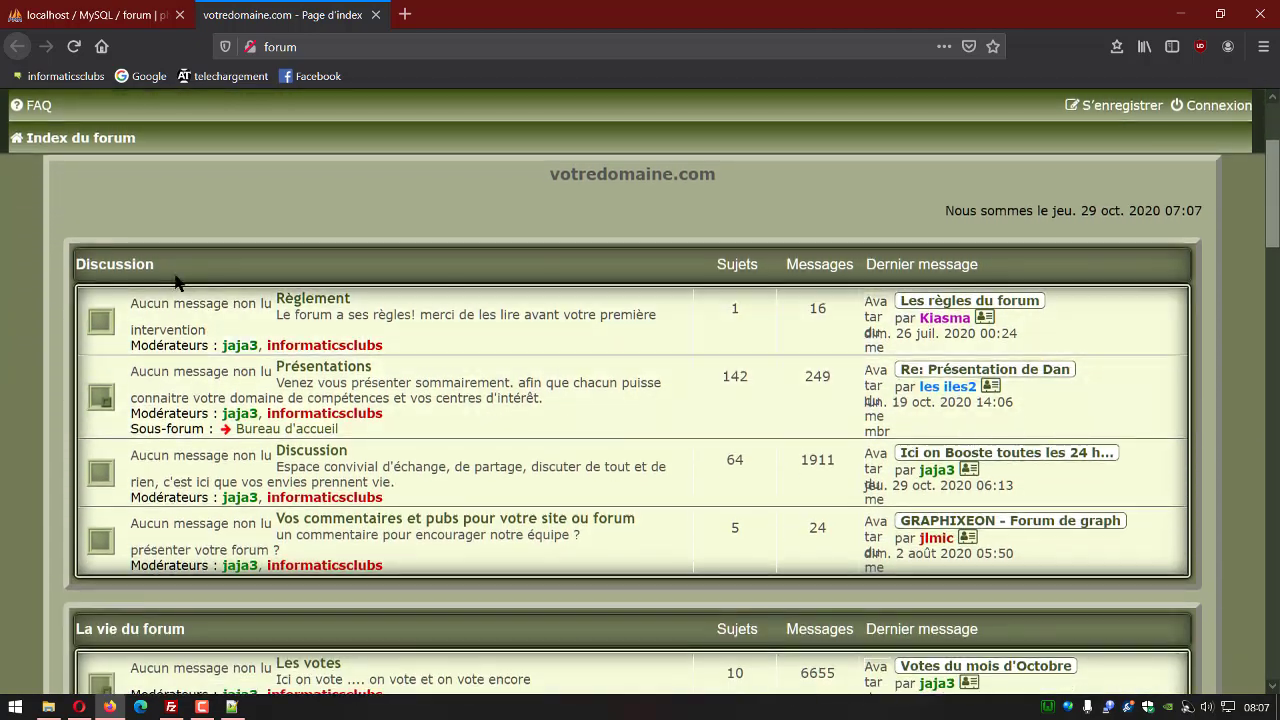
{"action": "scroll", "coordinate": [814, 409], "scroll_direction": "down", "scroll_amount": 1}
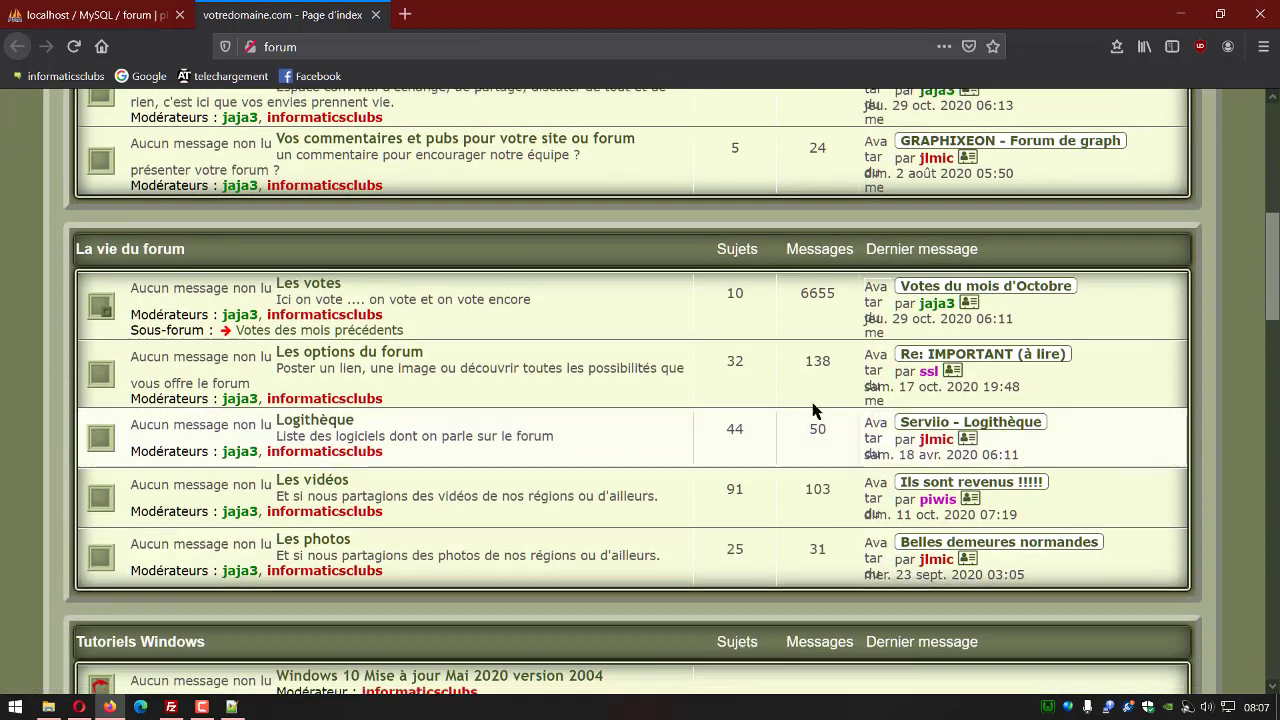
{"action": "scroll", "coordinate": [551, 546], "scroll_direction": "up", "scroll_amount": 5}
{"action": "scroll", "coordinate": [564, 550], "scroll_direction": "up", "scroll_amount": 1}
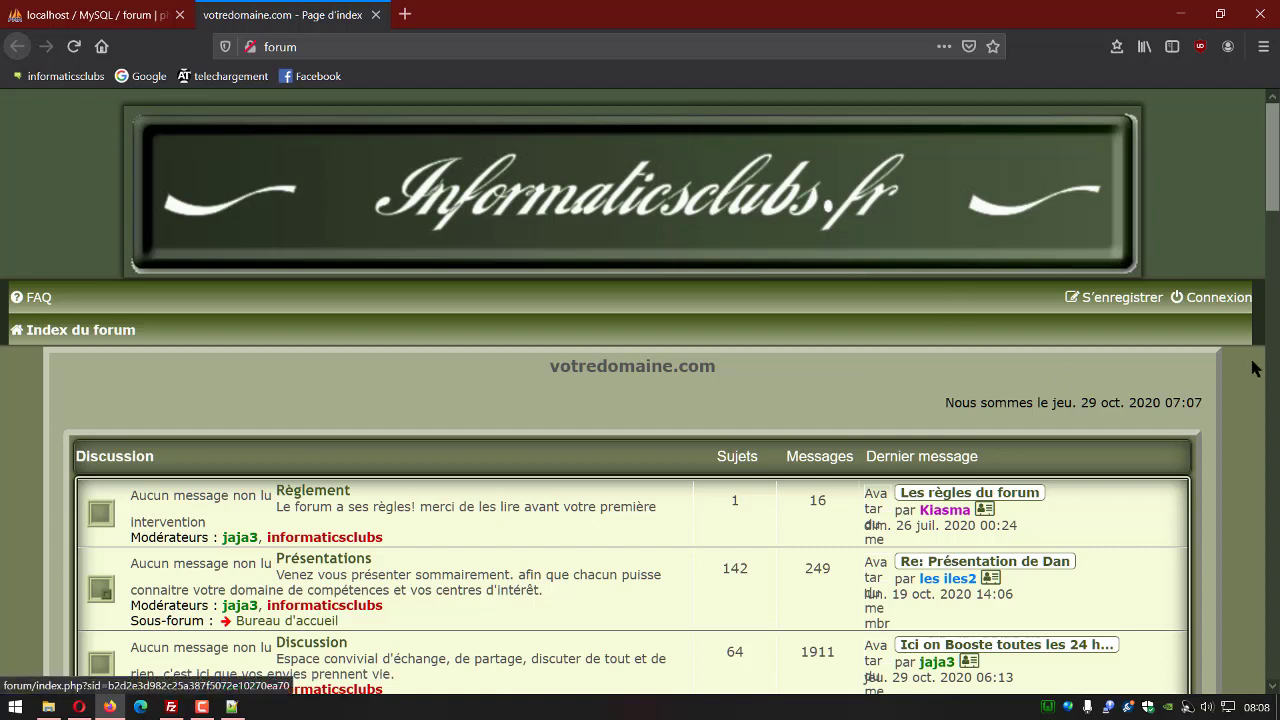
Step: Log in to the local forum with the member's username and password, remember me ticked, and browse the dark blue index
{"action": "left_click", "coordinate": [1211, 300]}
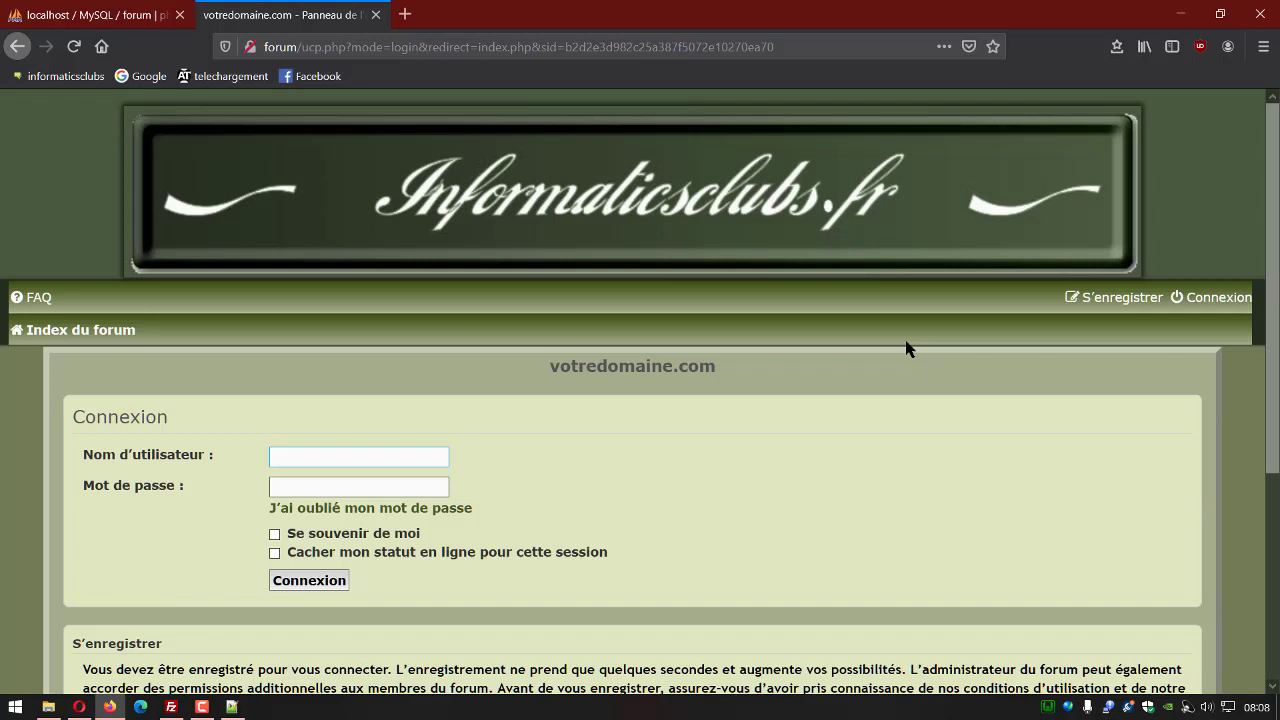
{"action": "type", "text": "jlmic"}
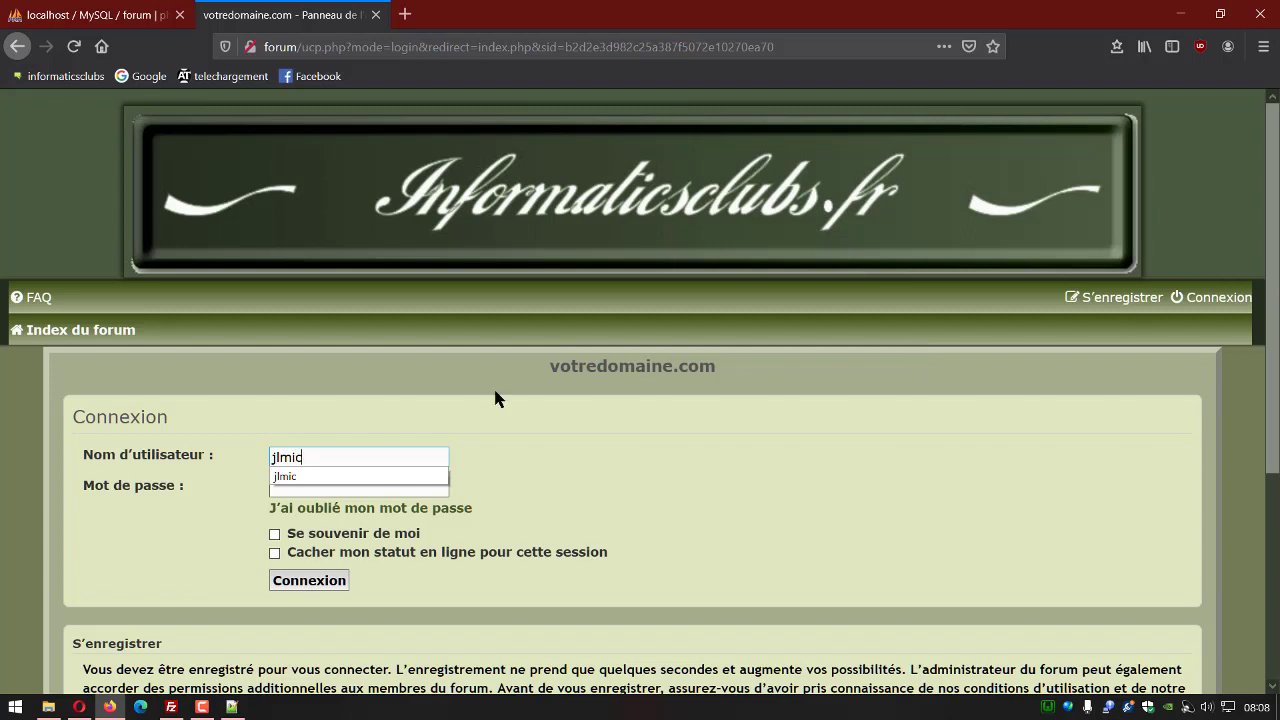
{"action": "left_click", "coordinate": [301, 490]}
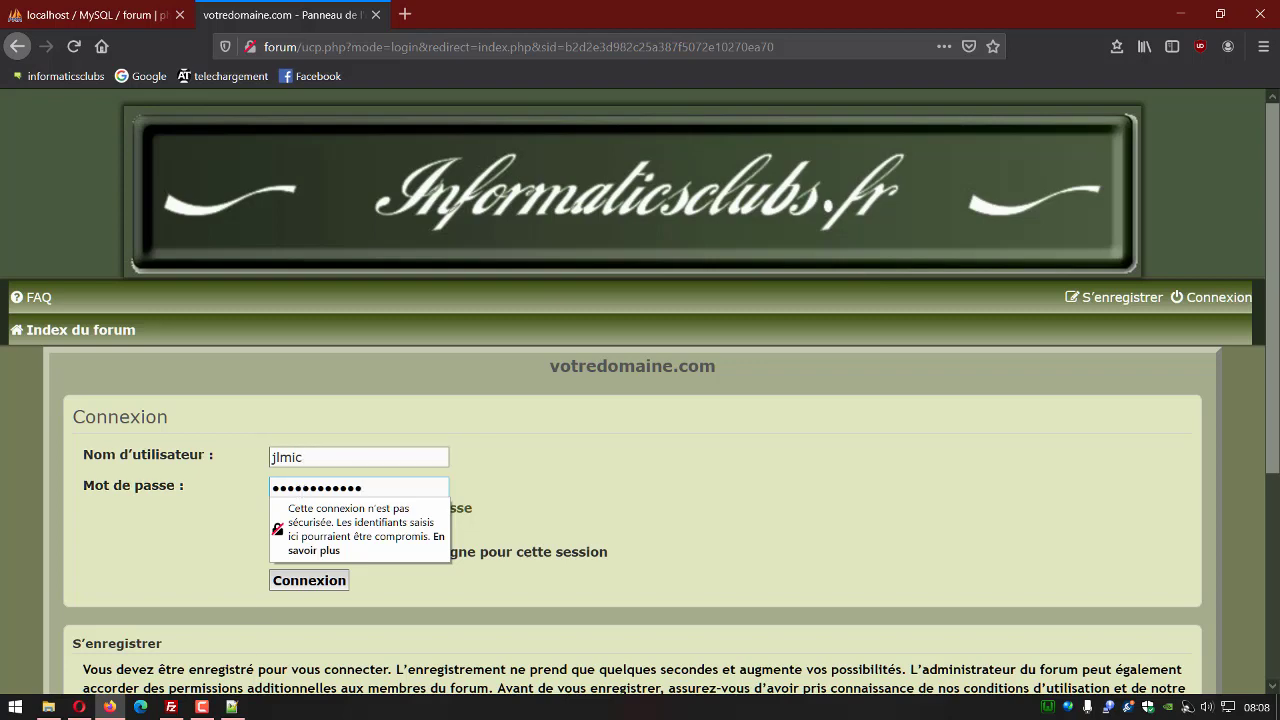
{"action": "left_click", "coordinate": [526, 590]}
{"action": "left_click", "coordinate": [306, 539]}
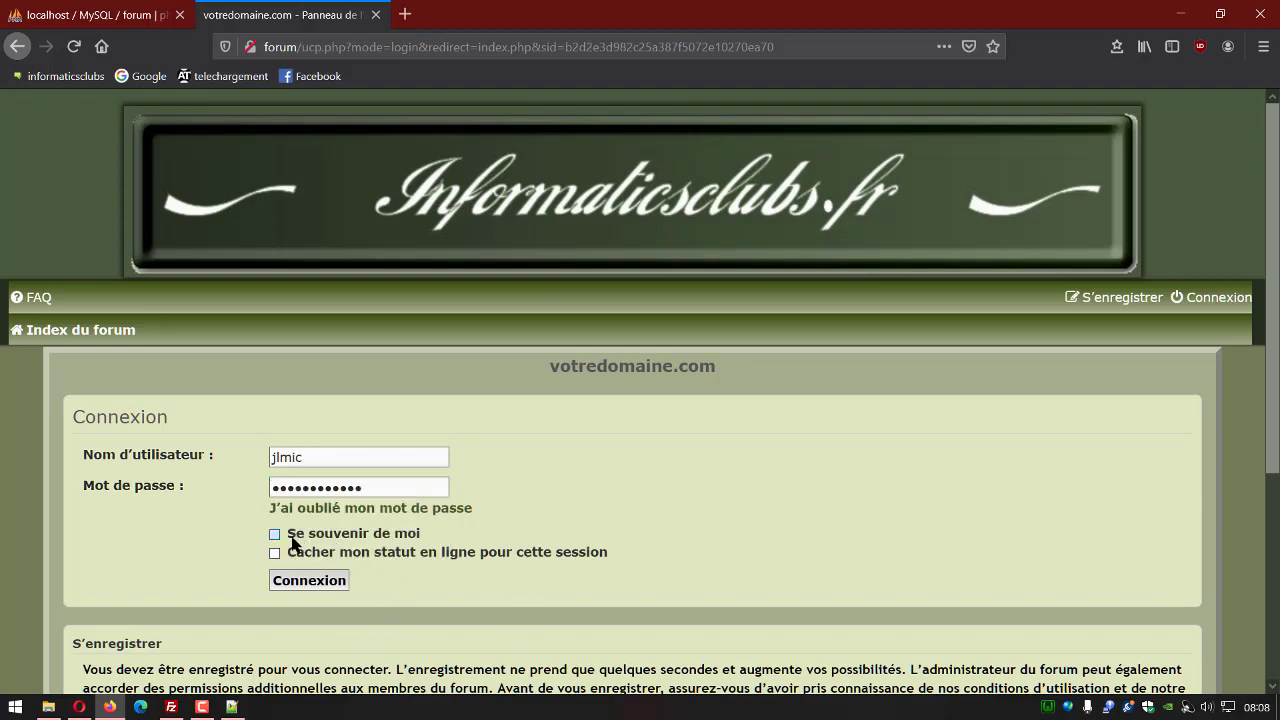
{"action": "left_click", "coordinate": [293, 581]}
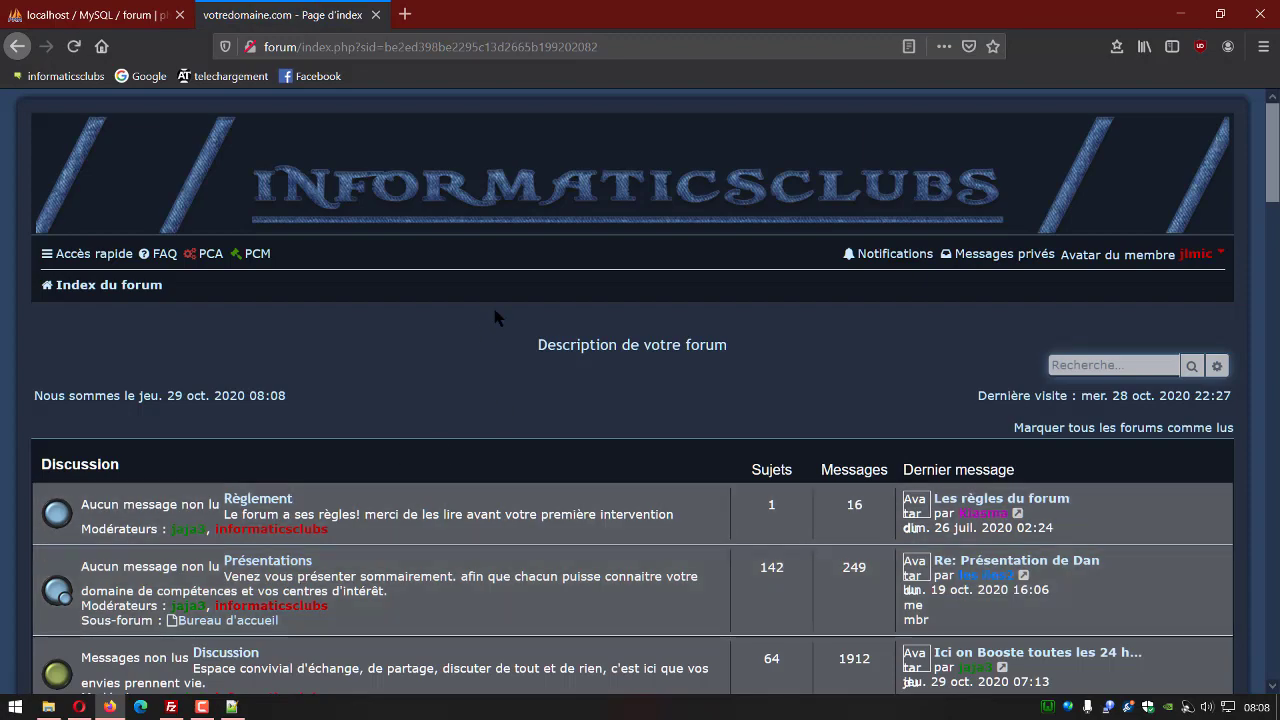
{"action": "scroll", "coordinate": [480, 318], "scroll_direction": "down", "scroll_amount": 3}
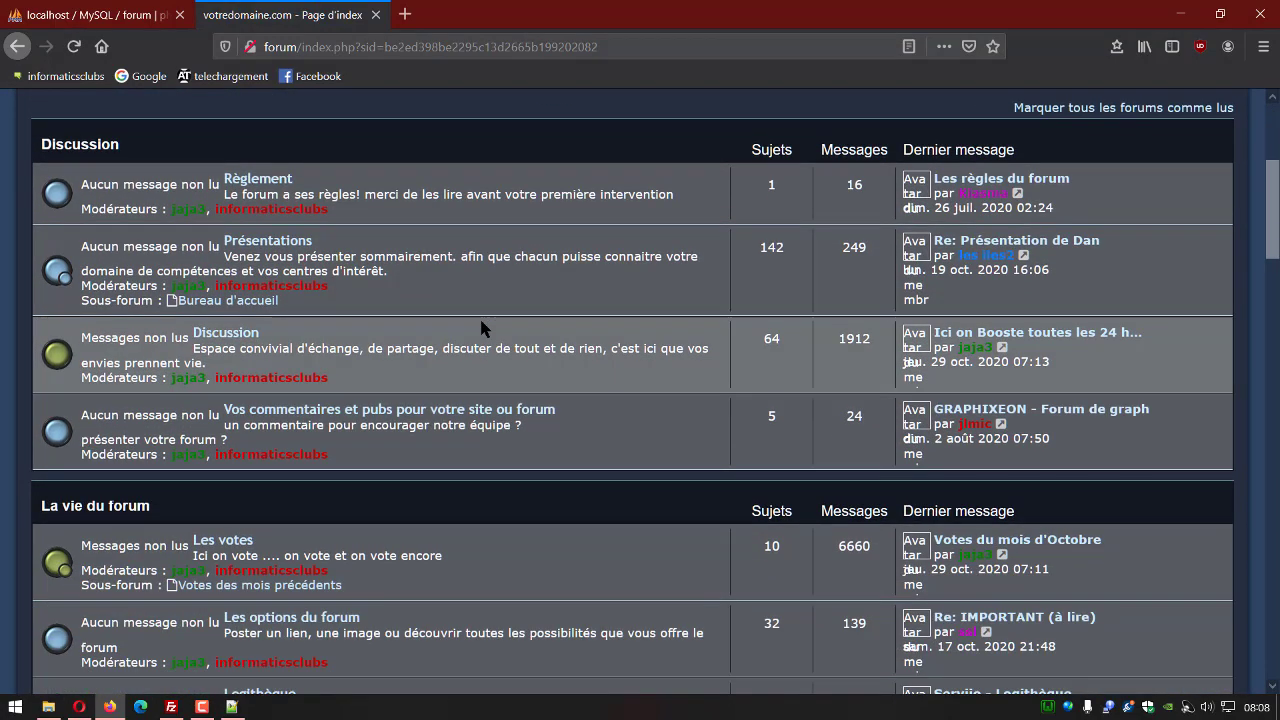
{"action": "scroll", "coordinate": [605, 443], "scroll_direction": "down", "scroll_amount": 2}
{"action": "scroll", "coordinate": [603, 431], "scroll_direction": "down", "scroll_amount": 5}
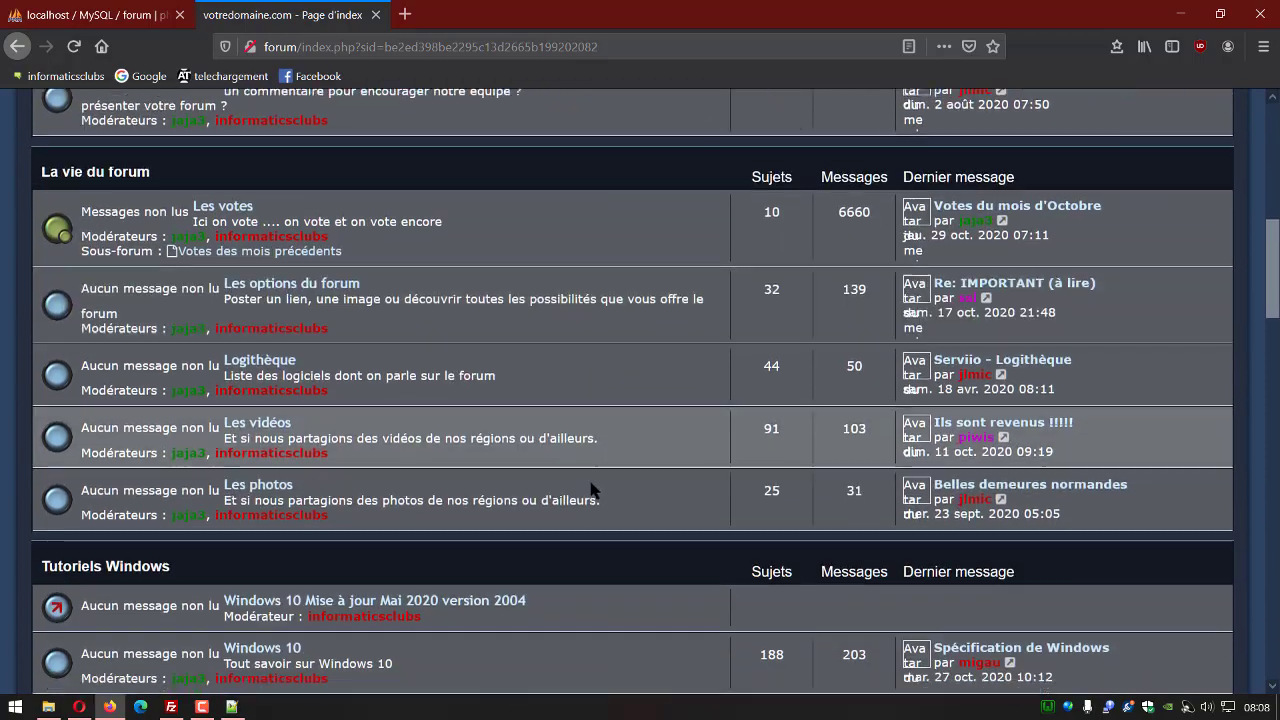
{"action": "scroll", "coordinate": [571, 491], "scroll_direction": "up", "scroll_amount": 5}
{"action": "scroll", "coordinate": [557, 572], "scroll_direction": "up", "scroll_amount": 5}
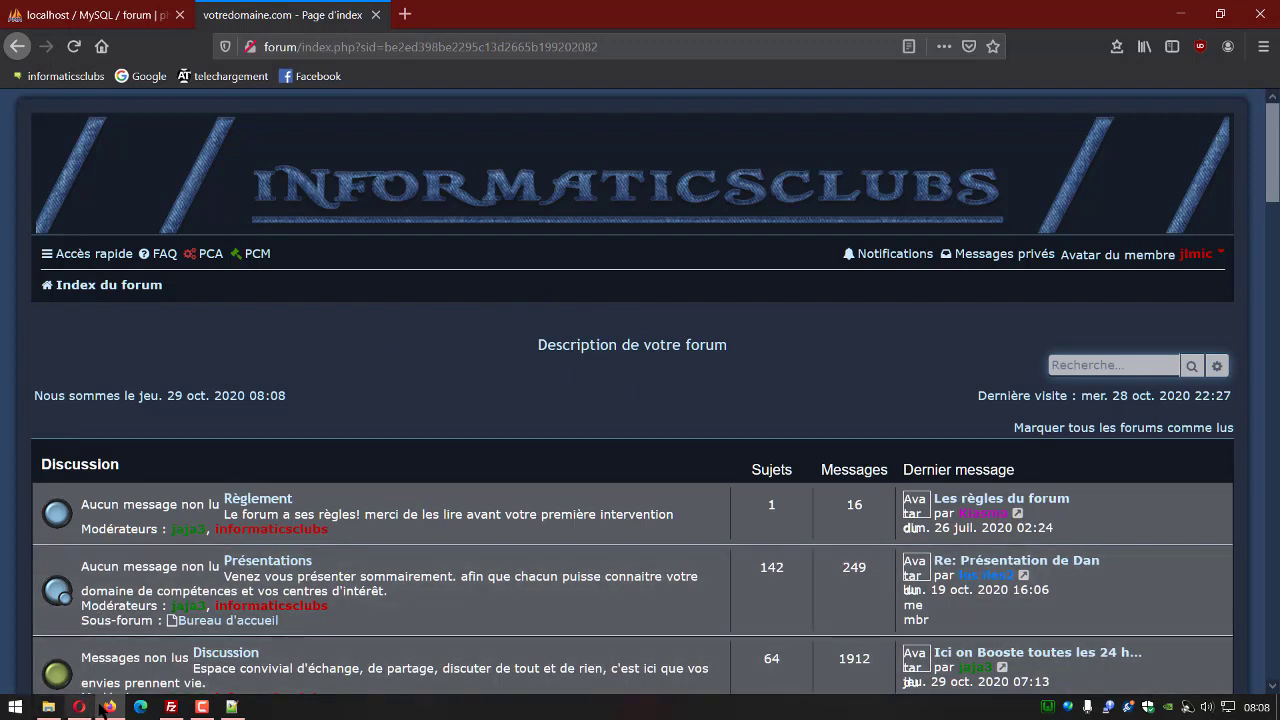
Step: Show the live Informaticsclubs - Accueil page in Opera and scroll through it
{"action": "mouse_move", "coordinate": [79, 706]}
{"action": "left_click", "coordinate": [87, 659]}
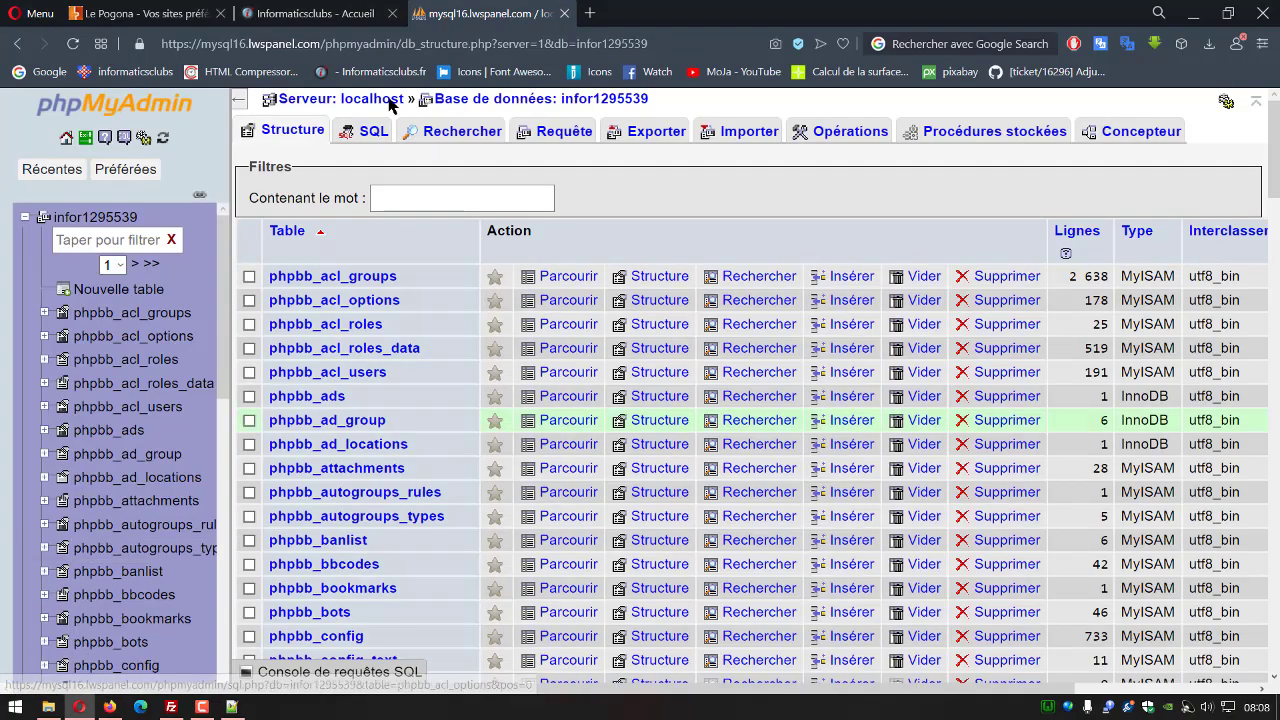
{"action": "left_click", "coordinate": [330, 14]}
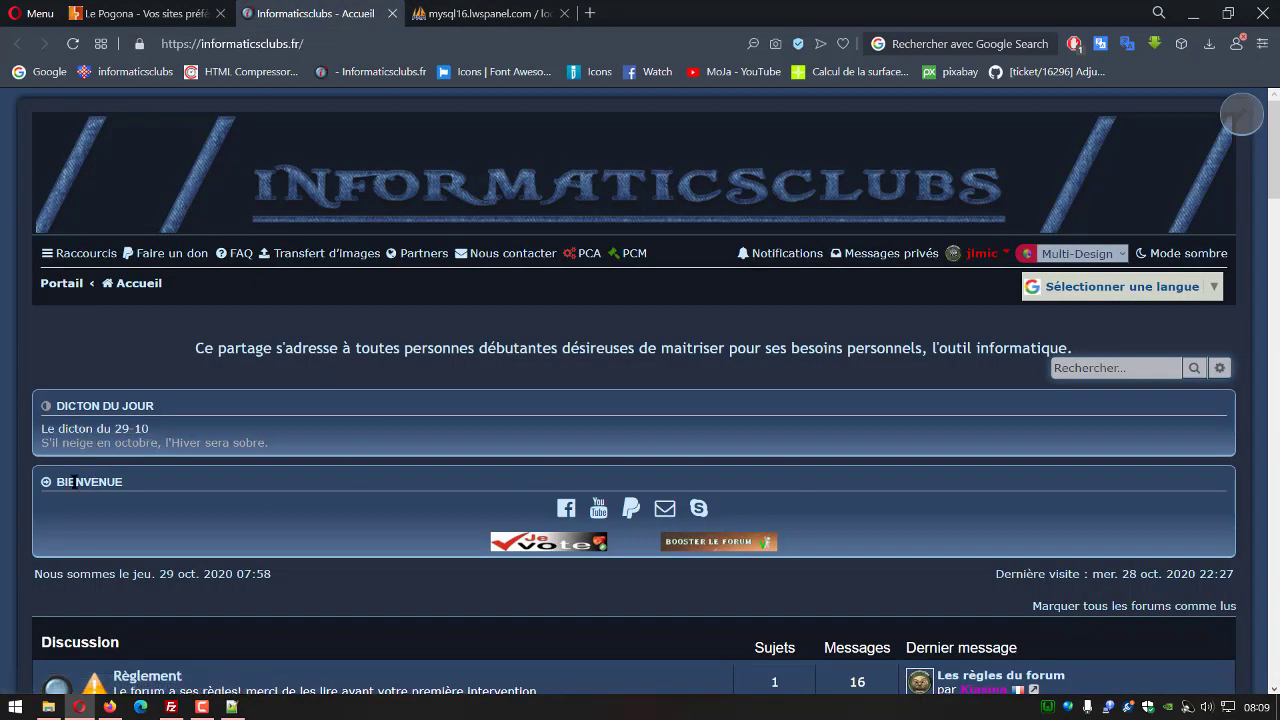
{"action": "scroll", "coordinate": [381, 519], "scroll_direction": "down", "scroll_amount": 2}
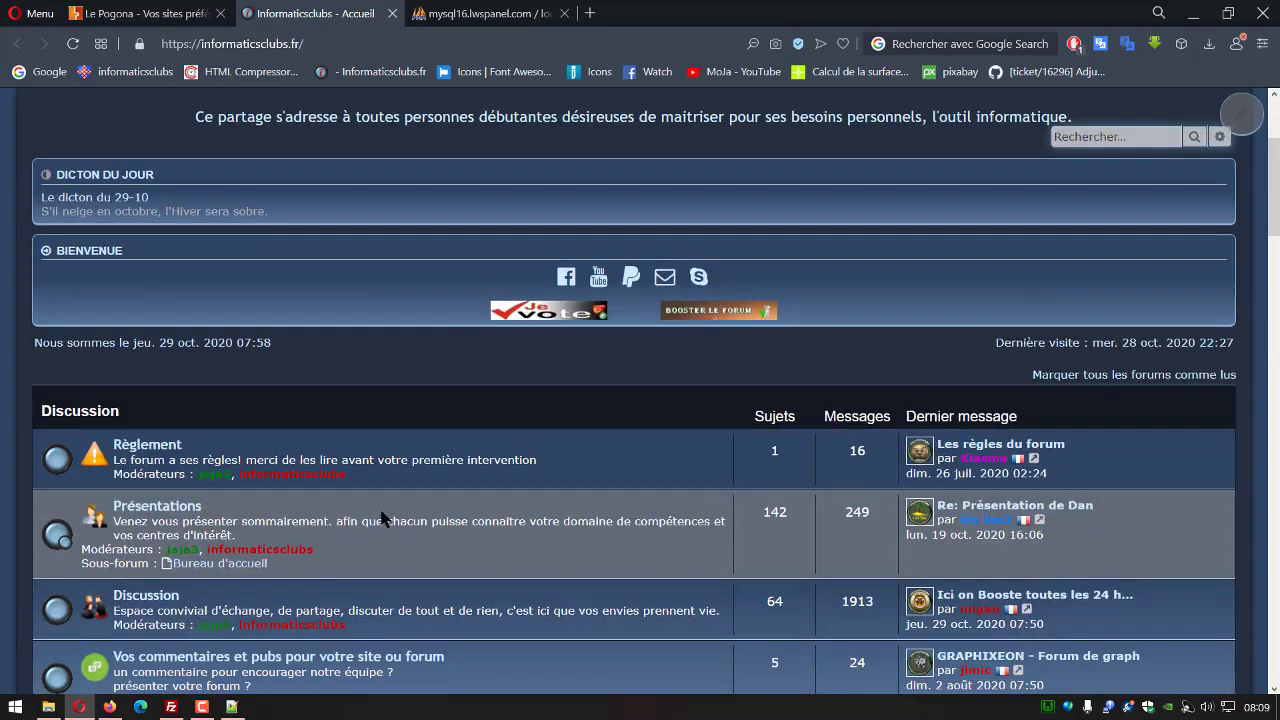
{"action": "scroll", "coordinate": [381, 519], "scroll_direction": "up", "scroll_amount": 2}
{"action": "scroll", "coordinate": [381, 519], "scroll_direction": "down", "scroll_amount": 2}
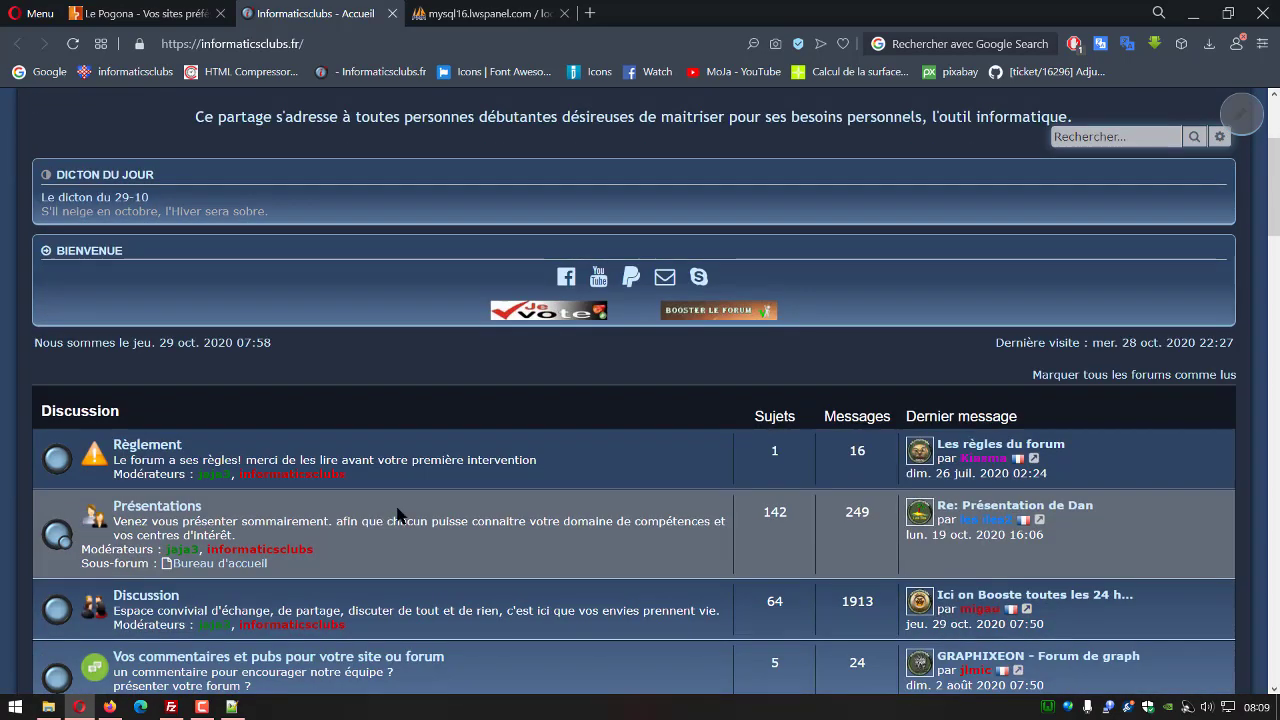
{"action": "scroll", "coordinate": [578, 372], "scroll_direction": "up", "scroll_amount": 2}
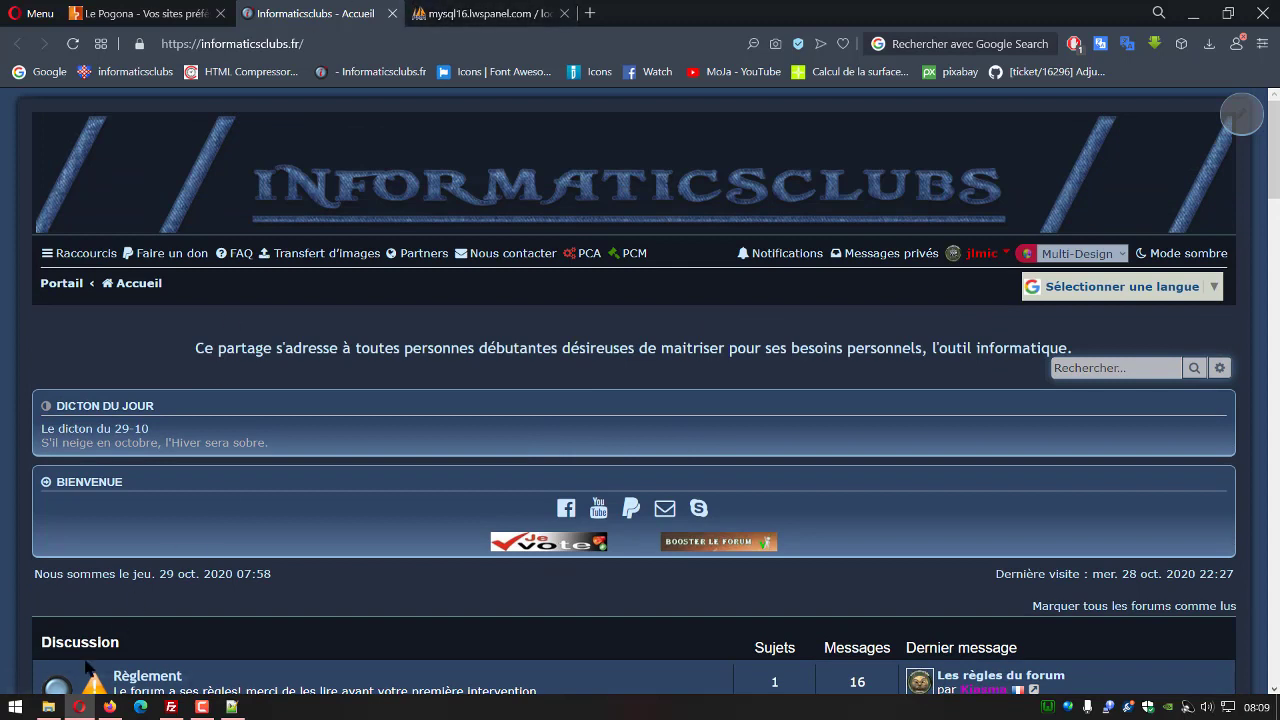
{"action": "mouse_move", "coordinate": [85, 709]}
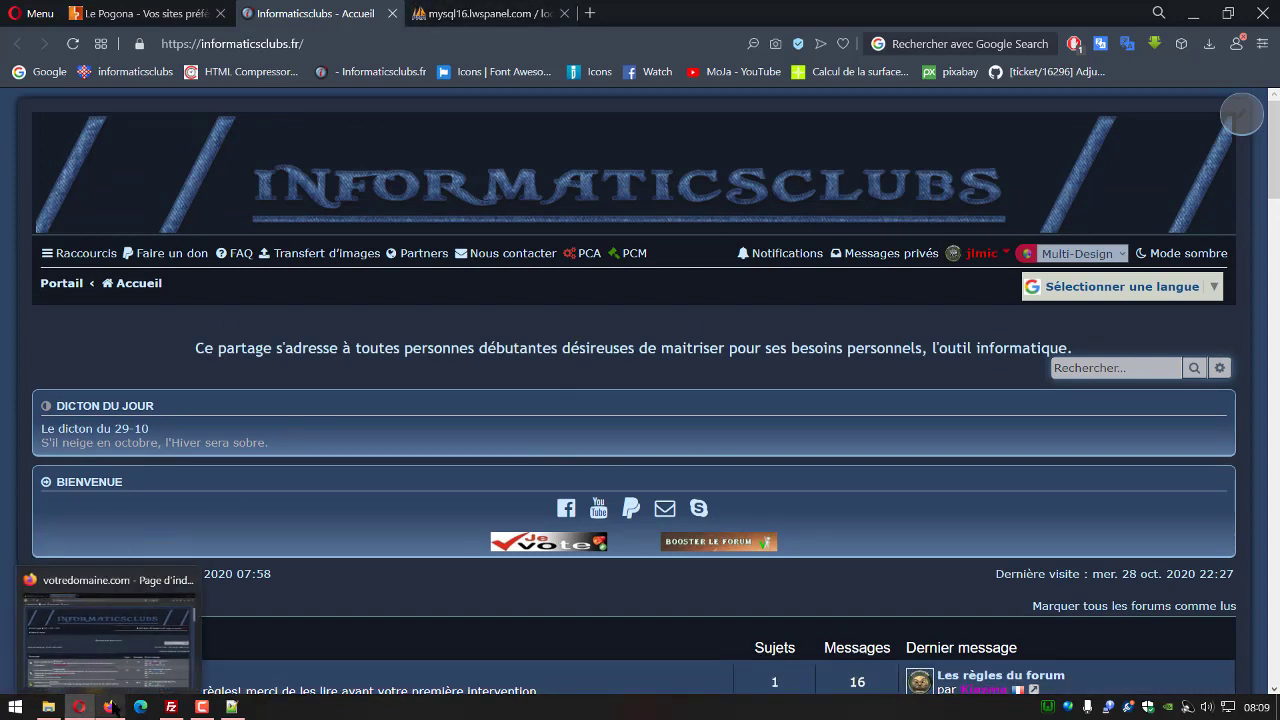
Step: From the local forum, open the PCA administration link in a new third tab and view it
{"action": "left_click", "coordinate": [127, 634]}
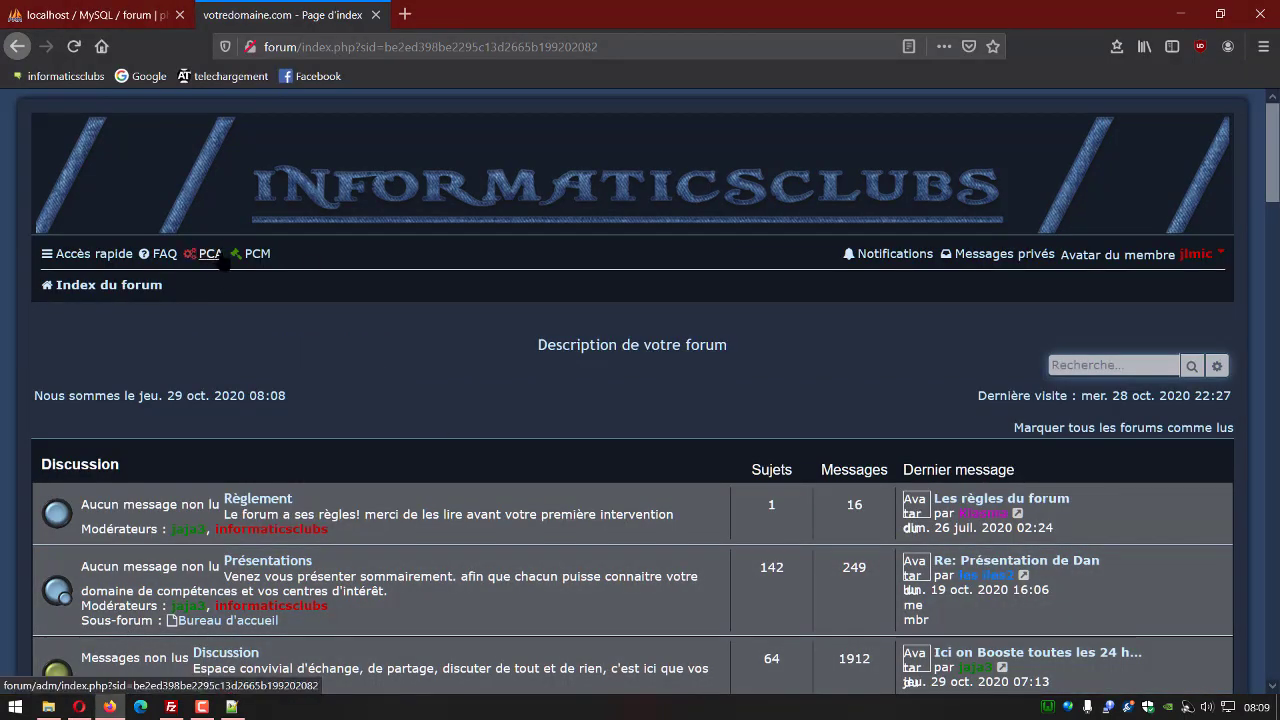
{"action": "middle_click", "coordinate": [209, 257]}
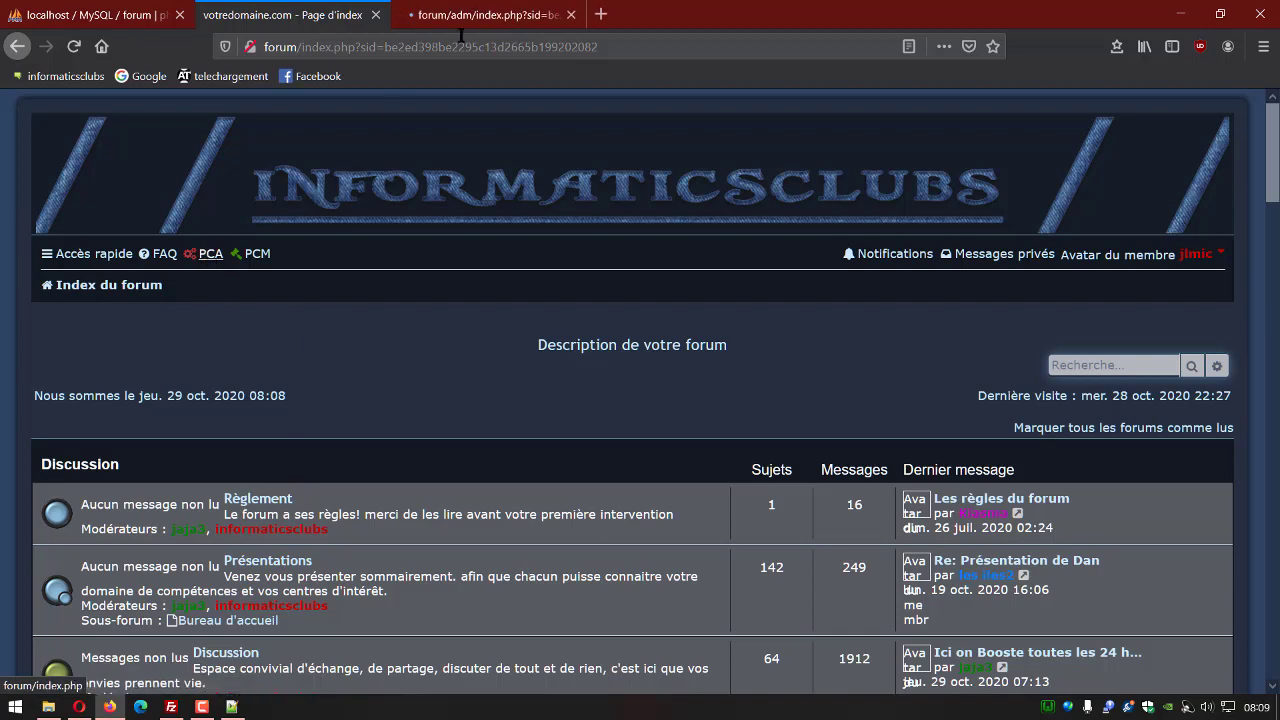
{"action": "left_click", "coordinate": [487, 17]}
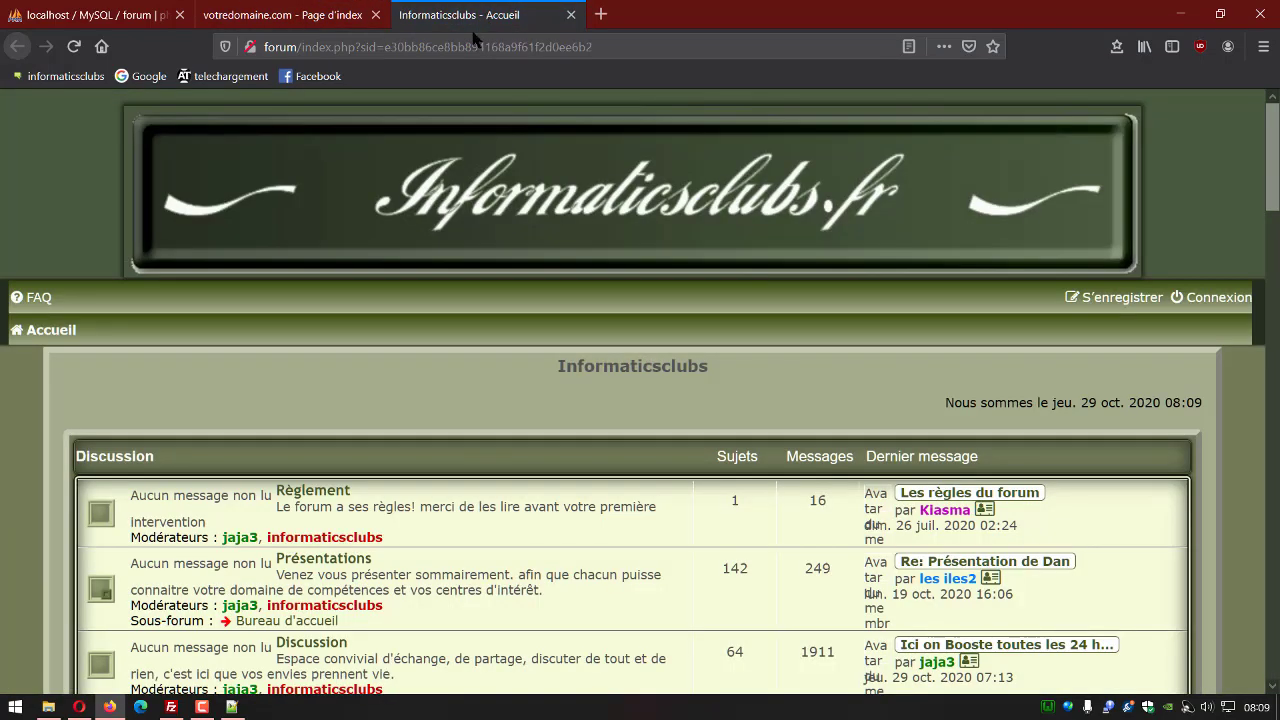
Step: Re-authenticate with the admin password to reach the Général index showing 12160 messages and 121 members
{"action": "left_click", "coordinate": [282, 17]}
{"action": "left_click", "coordinate": [200, 252]}
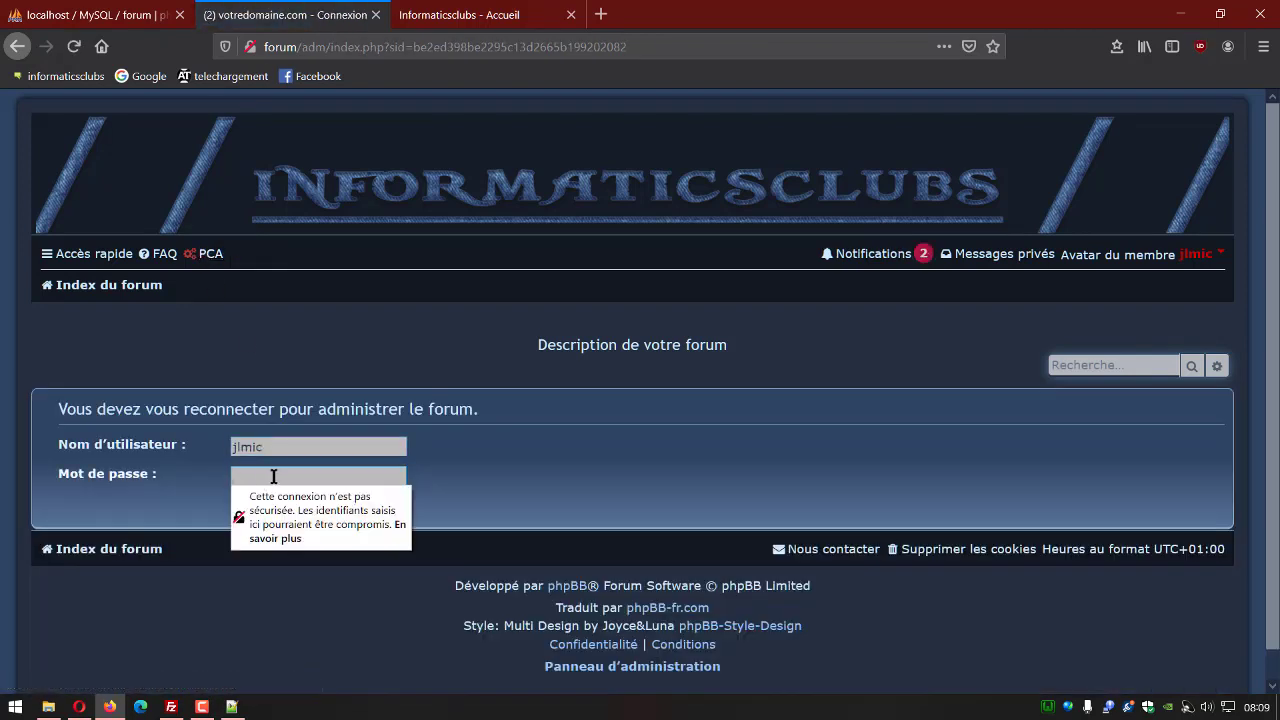
{"action": "left_click", "coordinate": [273, 476]}
{"action": "type", "text": "•"}
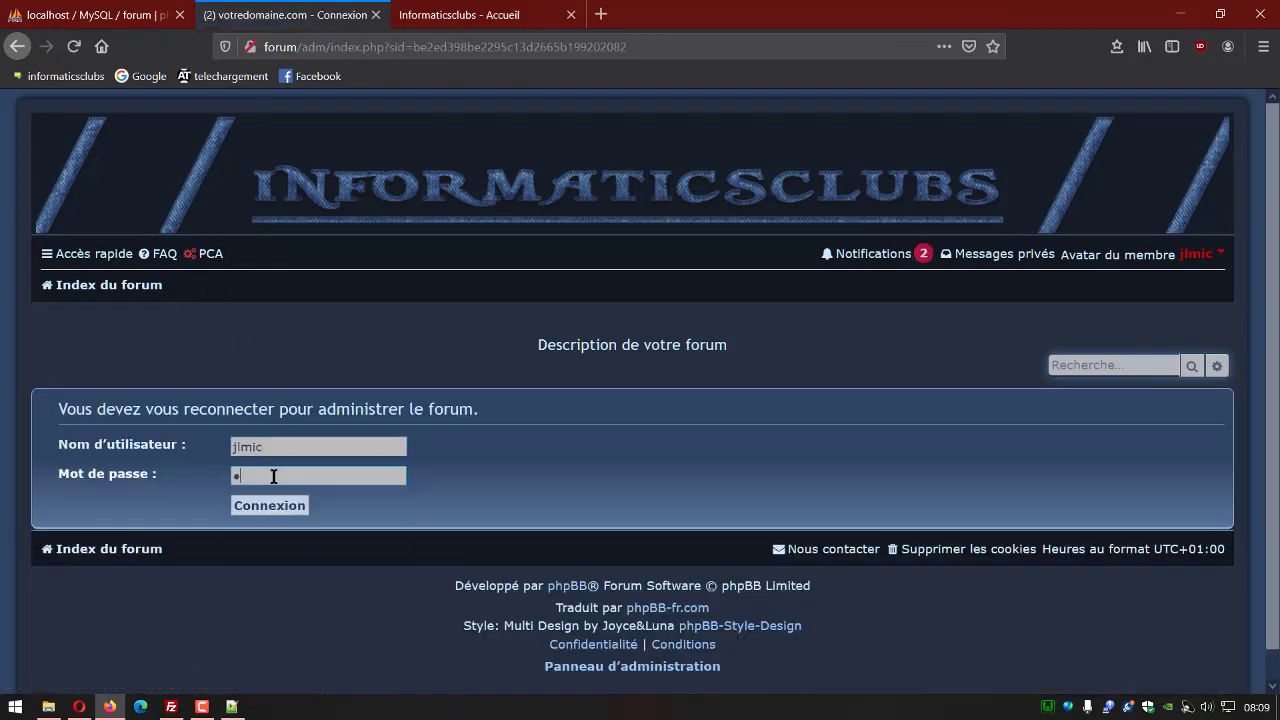
{"action": "type", "text": "•"}
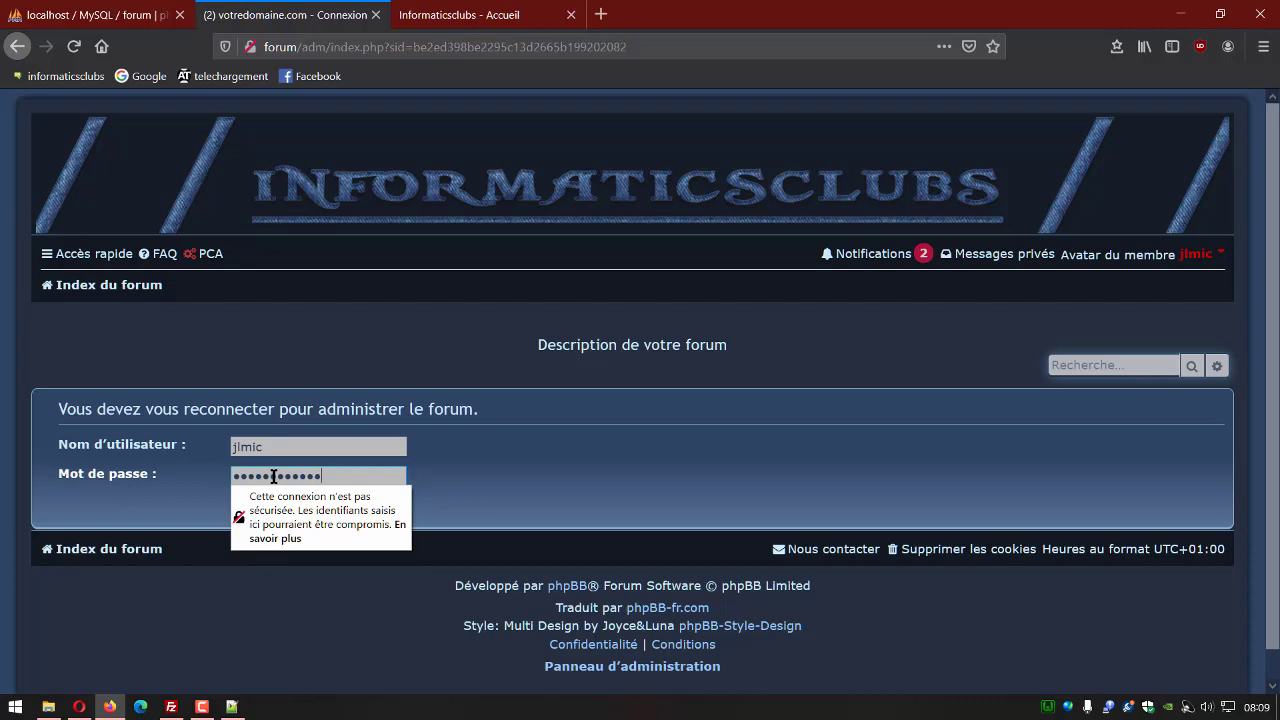
{"action": "left_click", "coordinate": [492, 443]}
{"action": "left_click", "coordinate": [272, 508]}
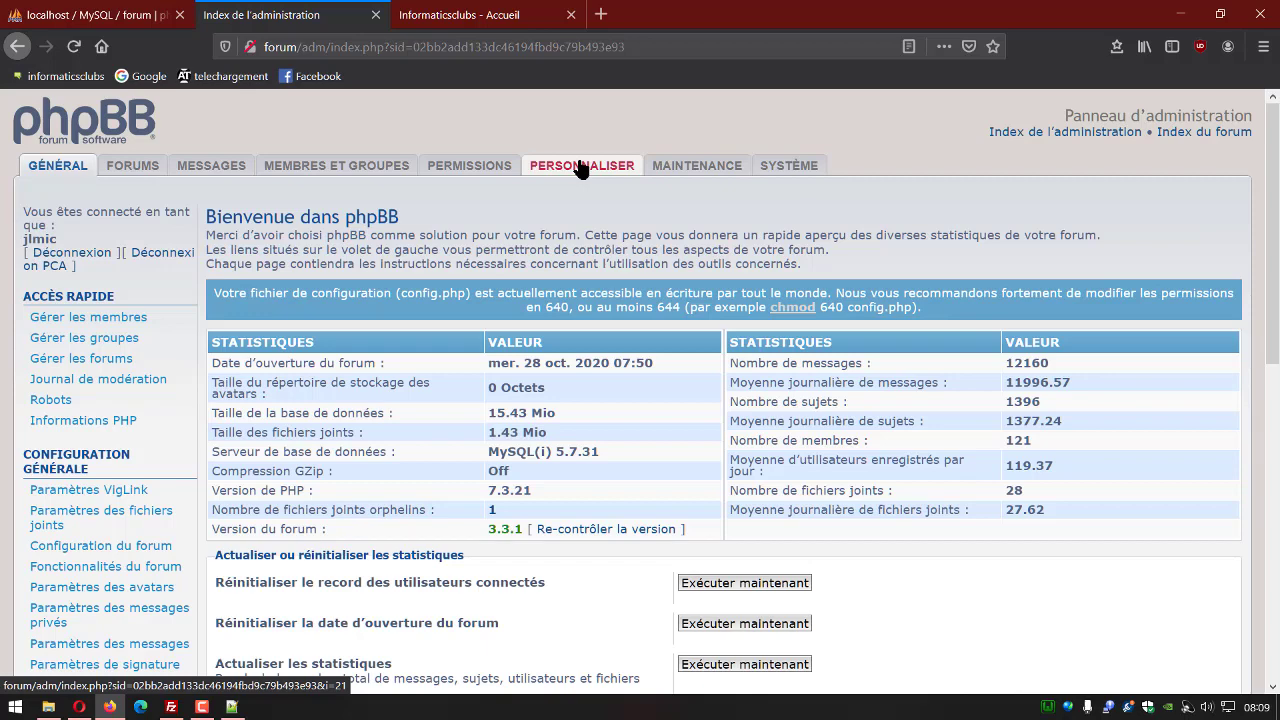
Step: Under PERSONNALISER > Gérer les extensions, choose Activer for the disabled Board3 Portal 2.1.0 extension
{"action": "left_click", "coordinate": [580, 166]}
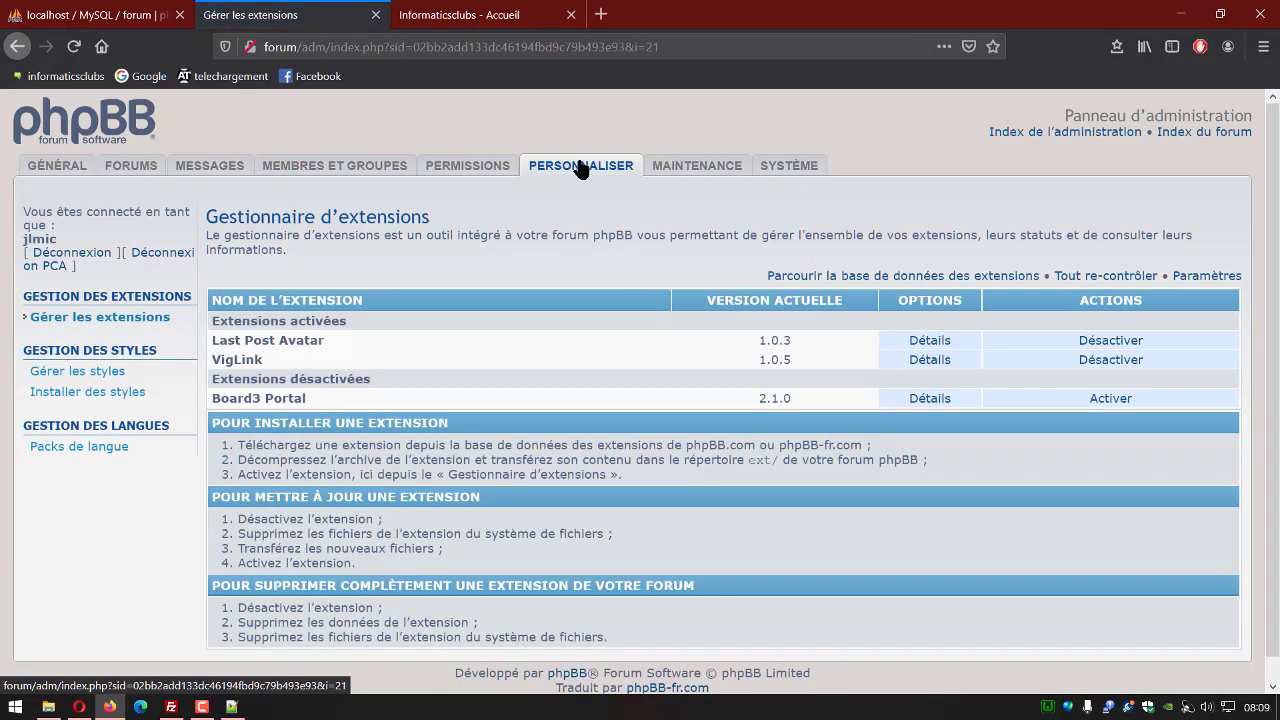
{"action": "left_click", "coordinate": [48, 316]}
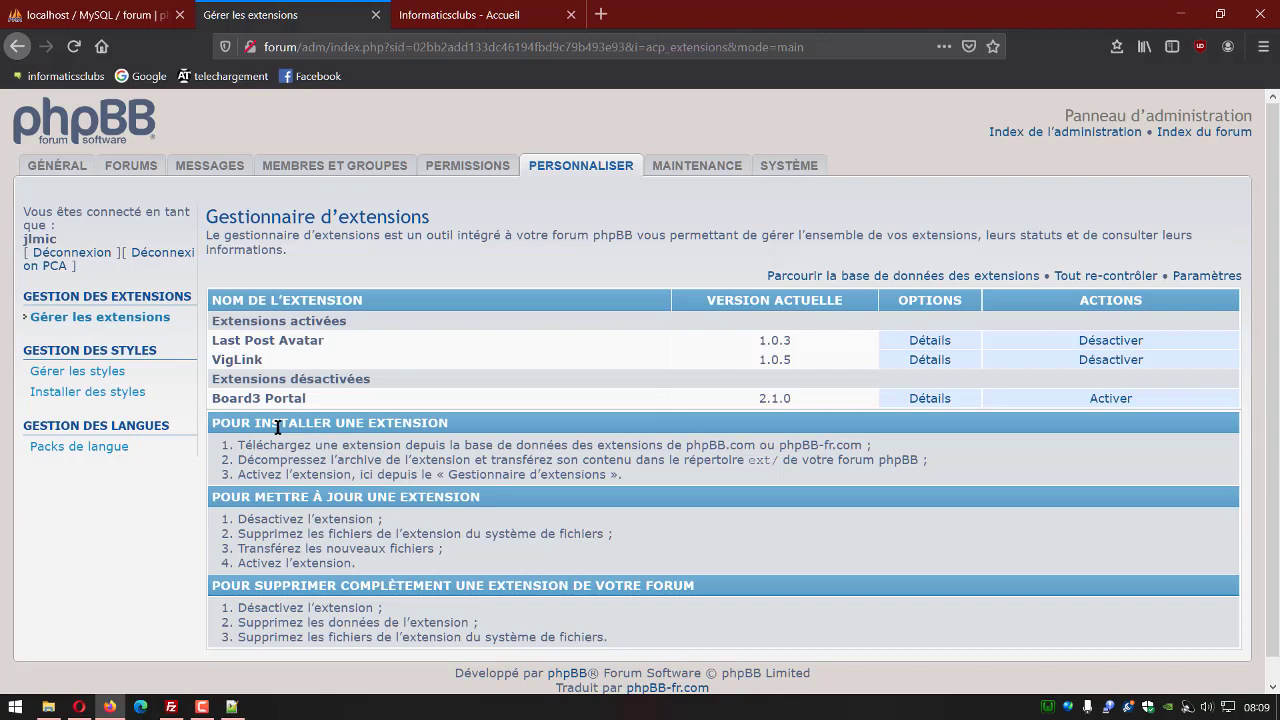
{"action": "left_click", "coordinate": [1112, 399]}
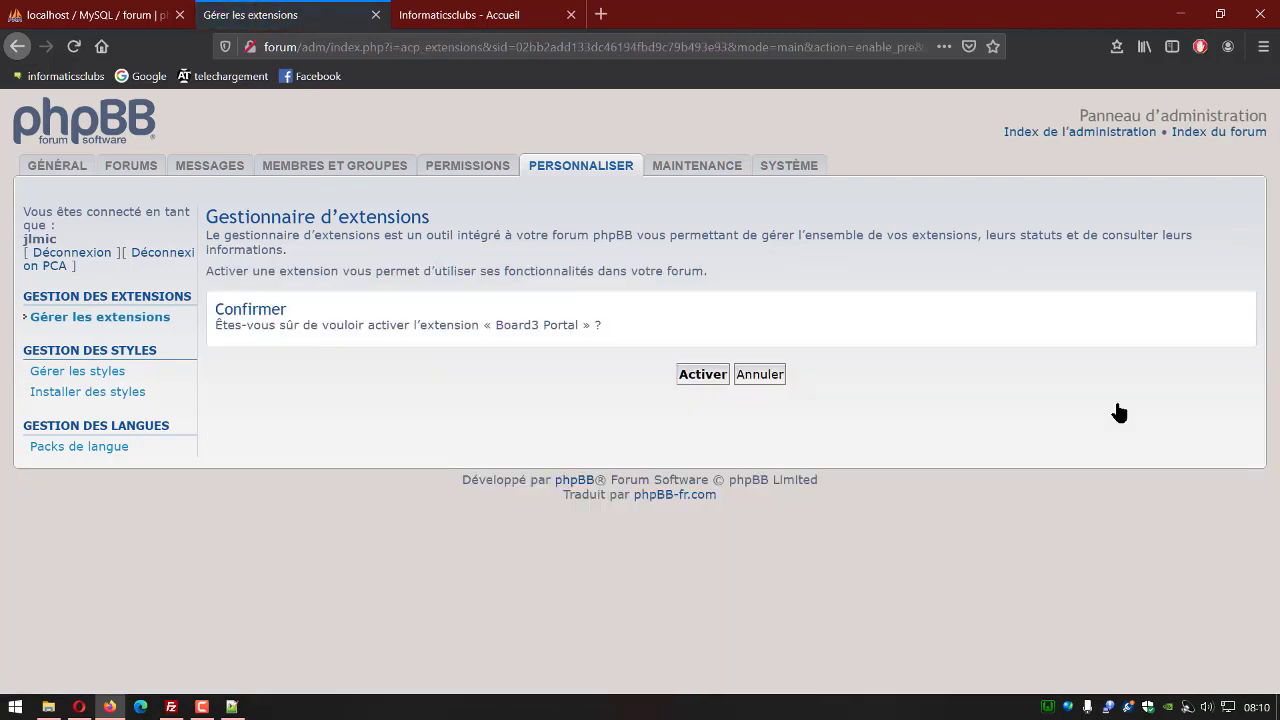
Step: Confirm Board3 Portal activation, which fails with SQL error 1062 duplicate 'board3/portal', then return to Opera
{"action": "left_click", "coordinate": [703, 376]}
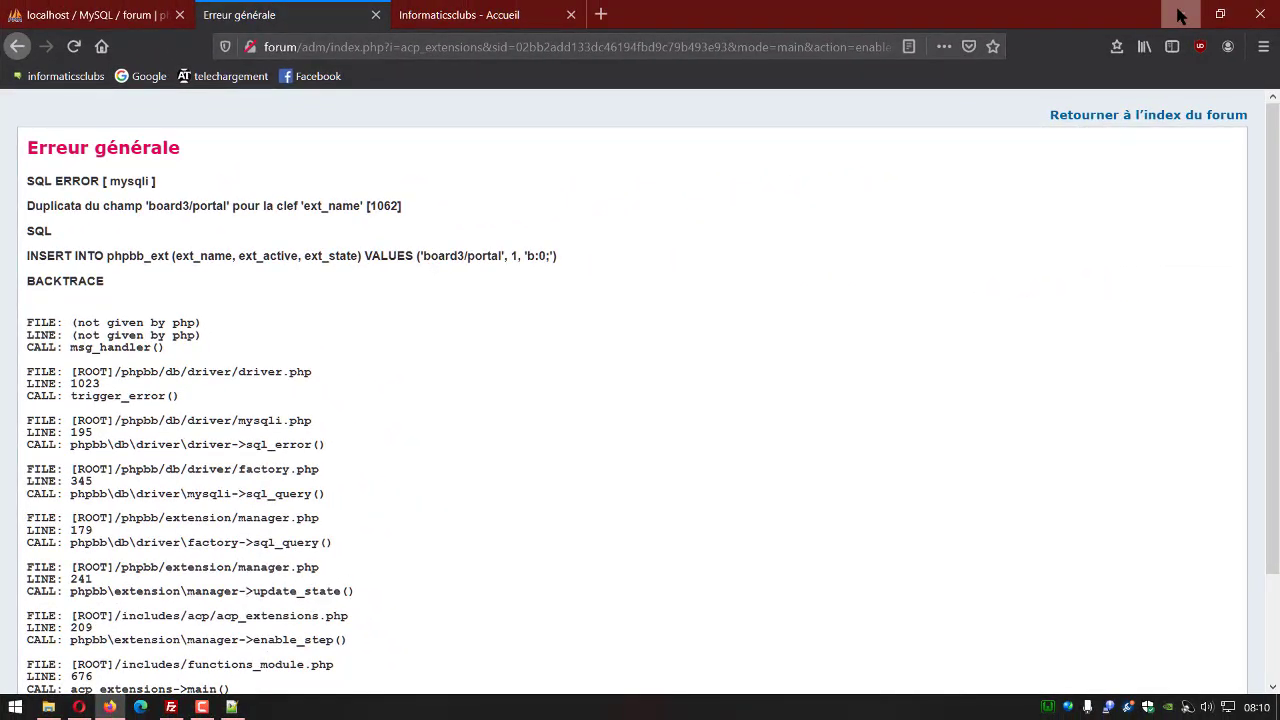
{"action": "left_click", "coordinate": [1178, 16]}
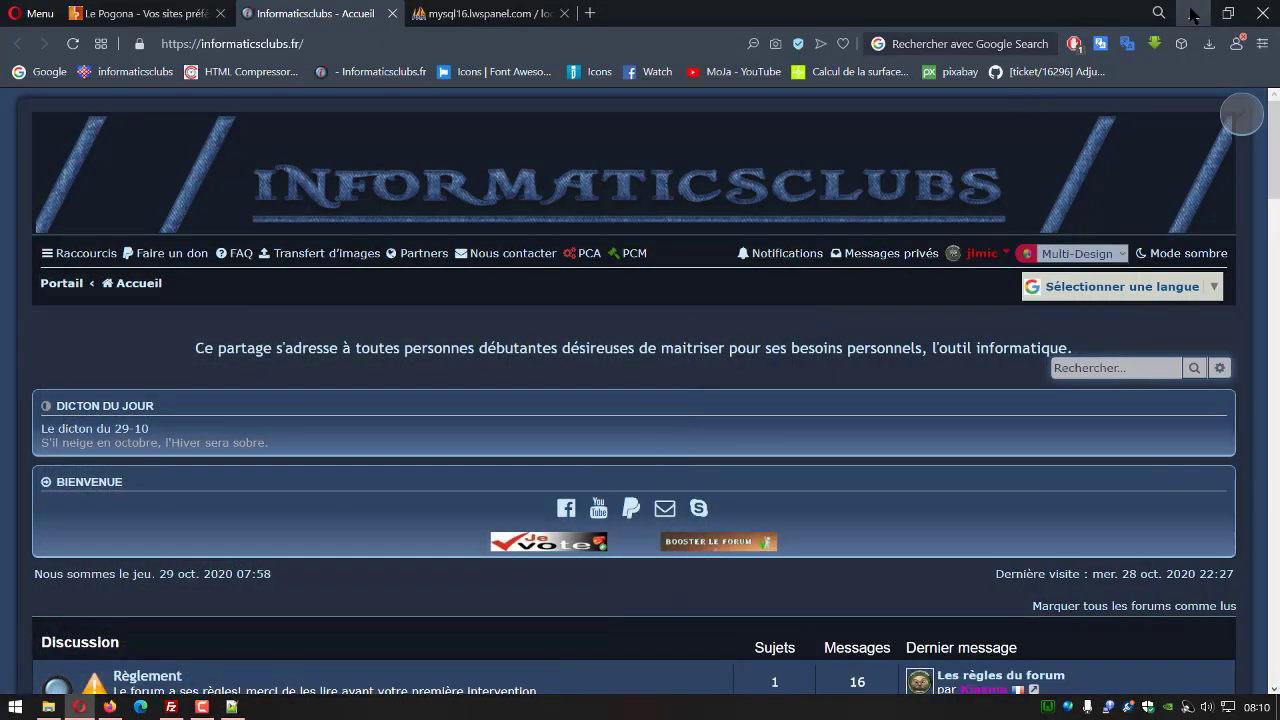
Step: Minimize Opera, the config.php editor and the forum folder window, then restore FileZilla
{"action": "left_click", "coordinate": [1194, 13]}
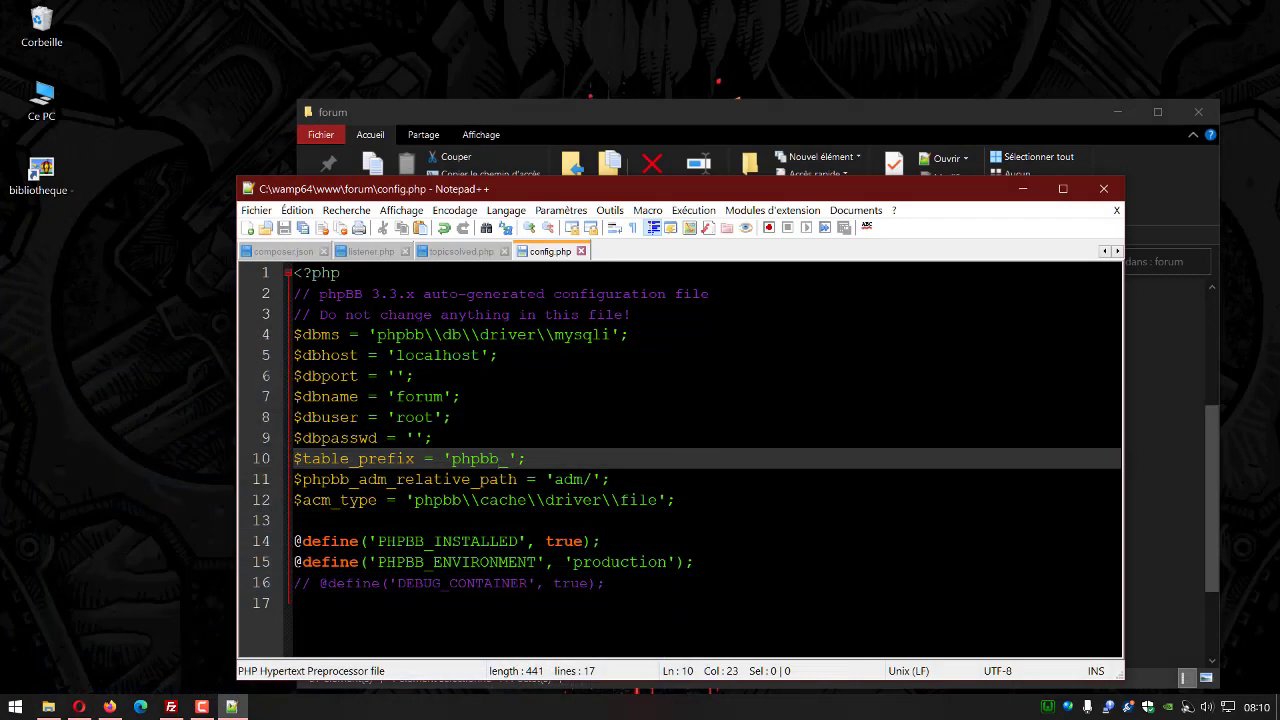
{"action": "left_click", "coordinate": [1021, 190]}
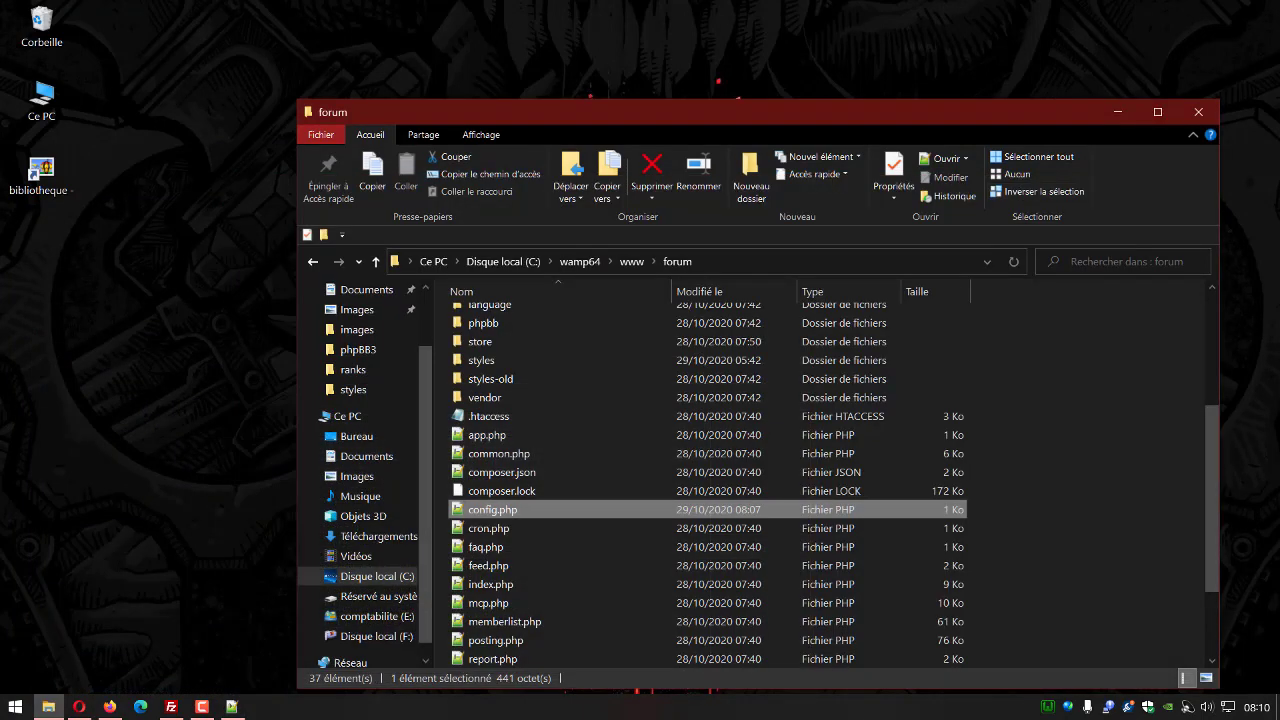
{"action": "left_click", "coordinate": [1117, 111]}
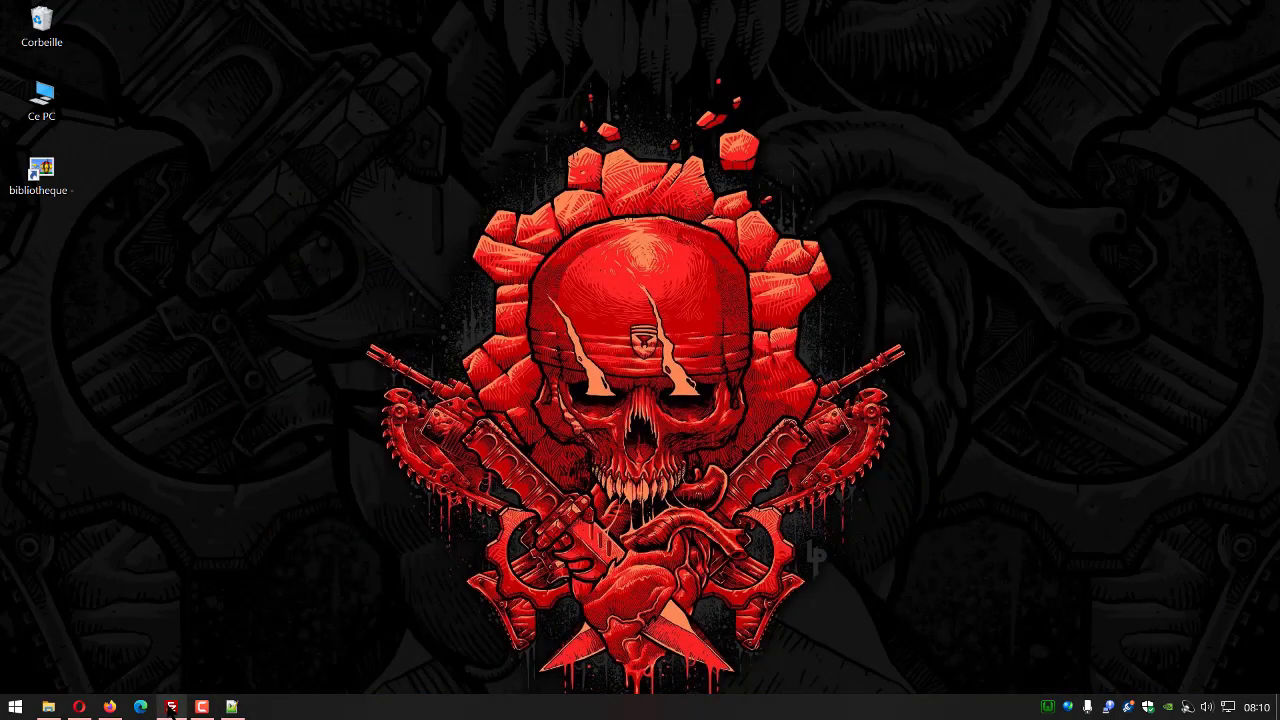
{"action": "left_click", "coordinate": [171, 707]}
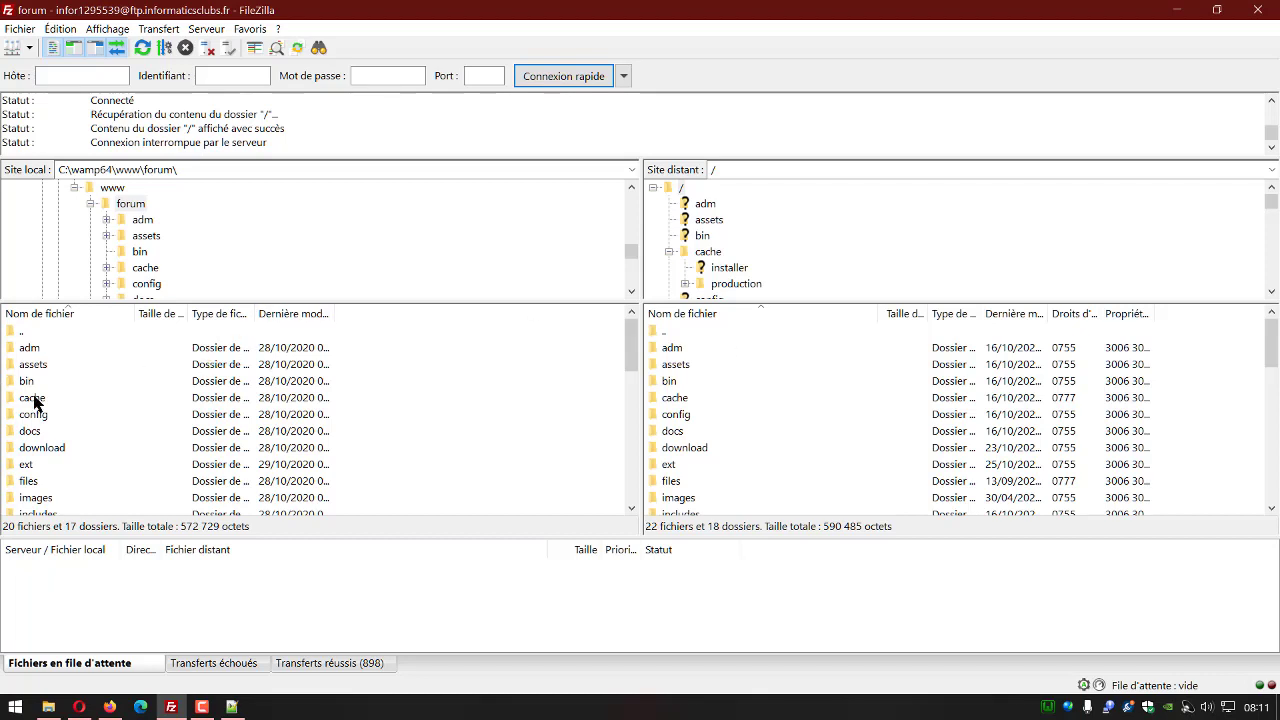
{"action": "mouse_move", "coordinate": [1270, 343]}
{"action": "left_mouse_down"}
{"action": "mouse_move", "coordinate": [1266, 434]}
{"action": "mouse_move", "coordinate": [1277, 322]}
{"action": "left_mouse_up"}
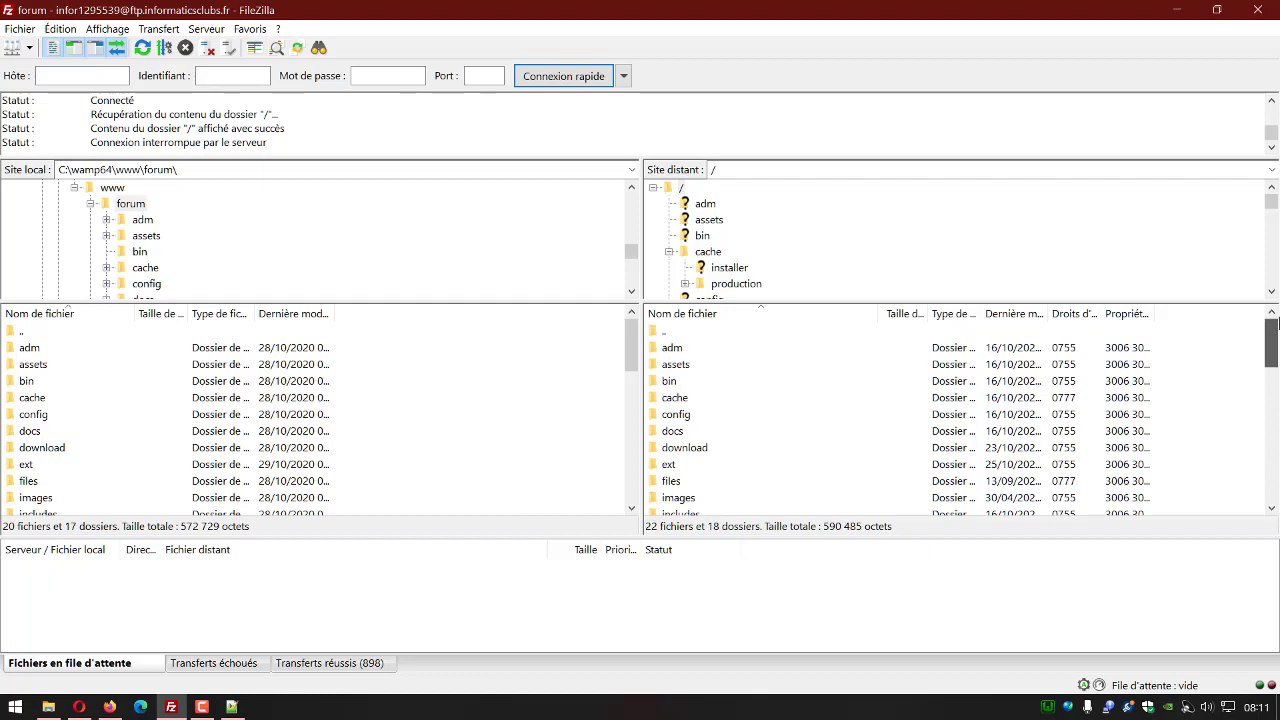
{"action": "left_click", "coordinate": [672, 350]}
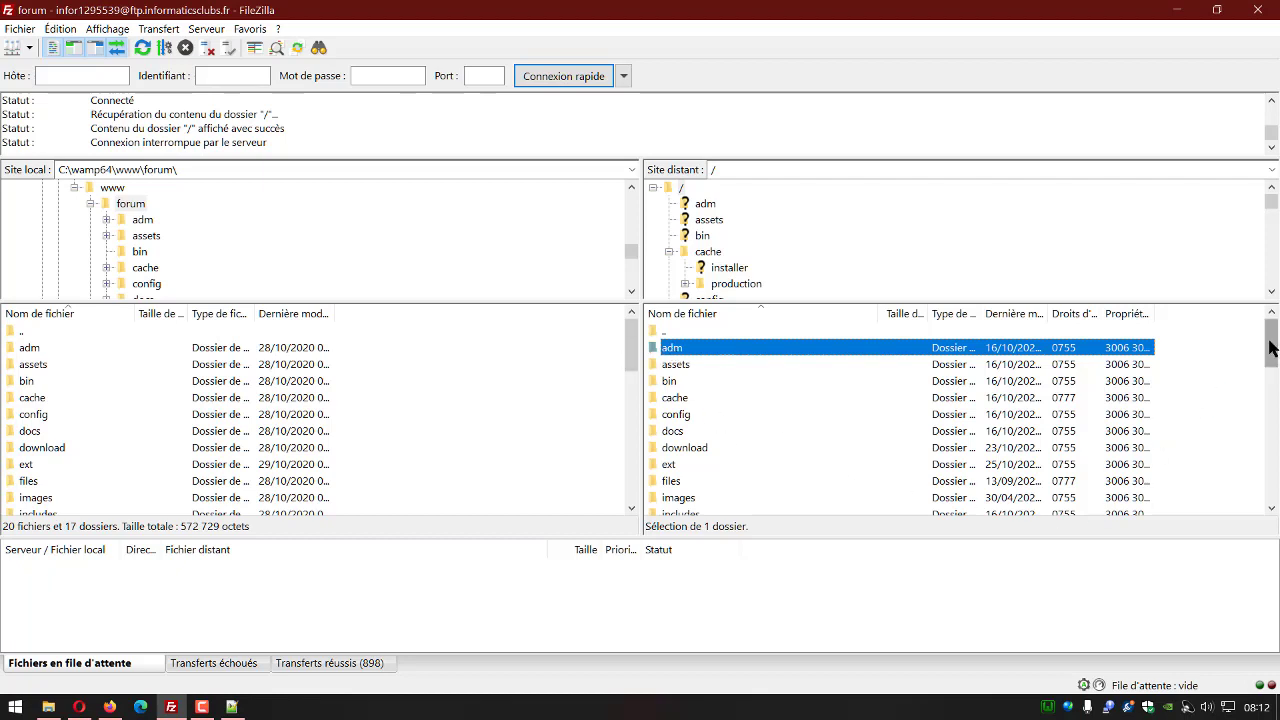
{"action": "left_click_drag", "start_coordinate": [1272, 347], "coordinate": [1271, 506]}
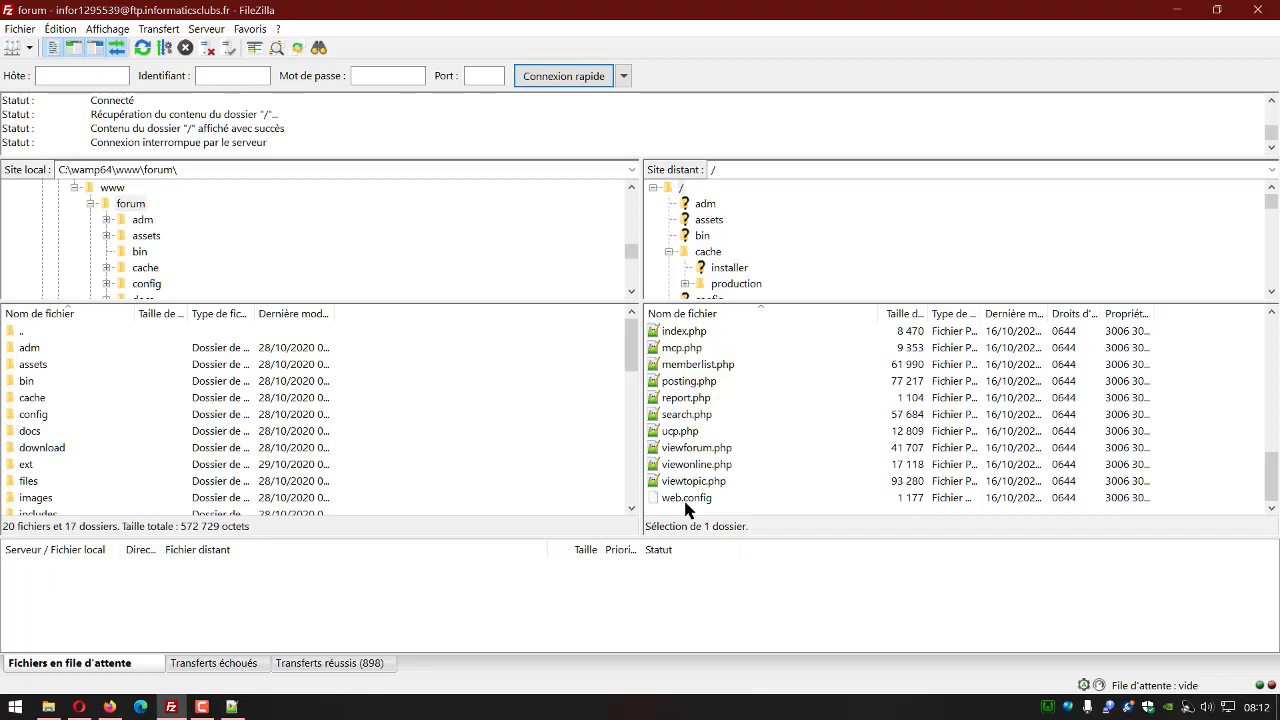
Step: Select all remote forum files and folders with Ctrl+A, then deselect config.php
{"action": "key", "text": "ctrl+a"}
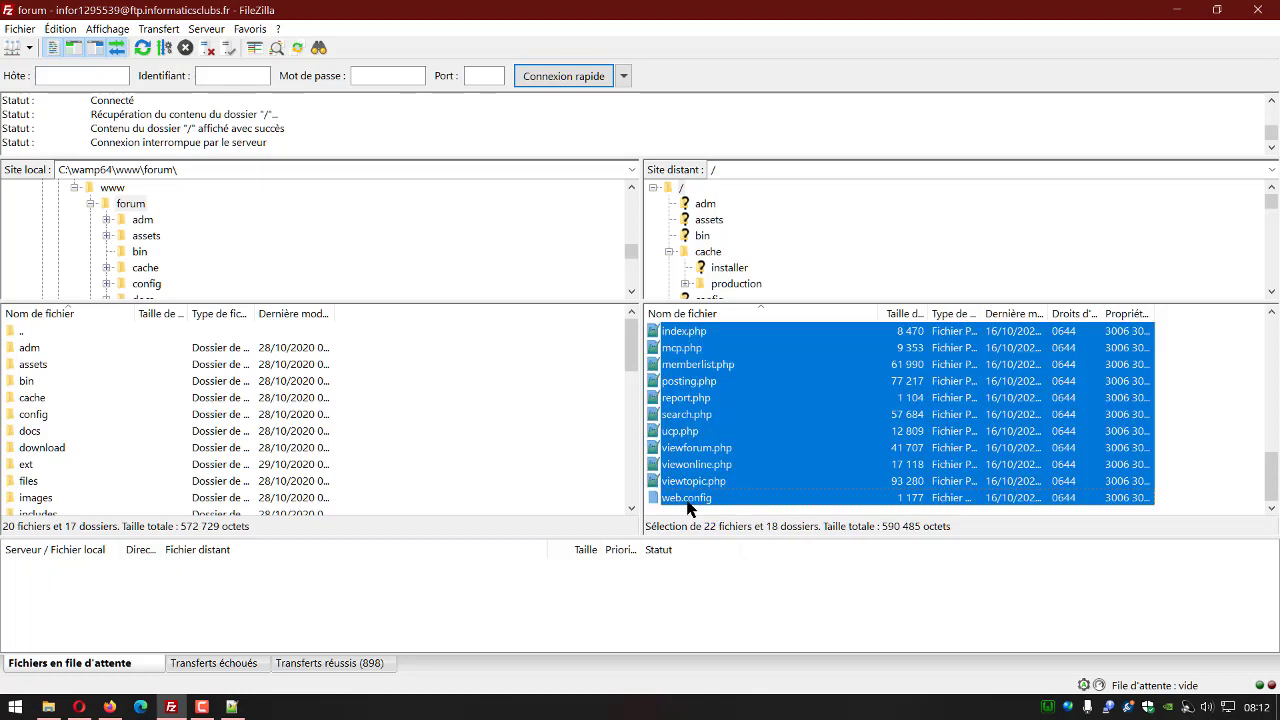
{"action": "scroll", "coordinate": [866, 430], "scroll_direction": "up", "scroll_amount": 2}
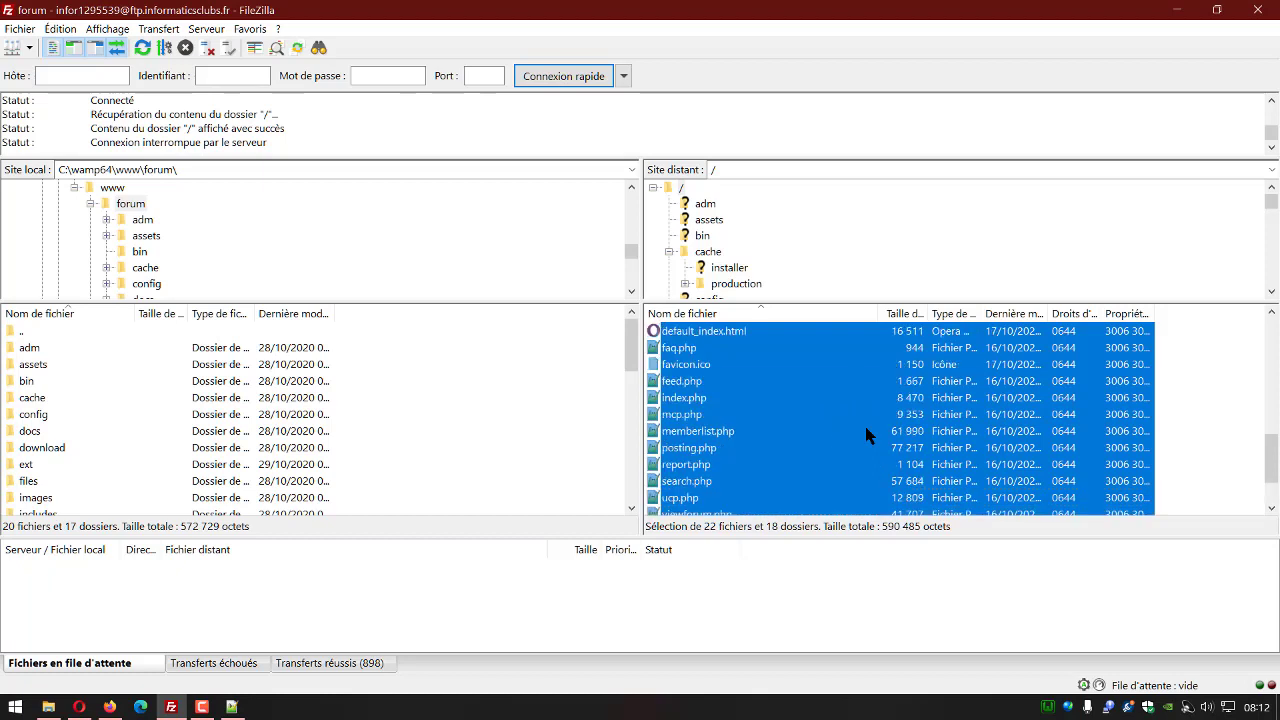
{"action": "scroll", "coordinate": [872, 430], "scroll_direction": "up", "scroll_amount": 2}
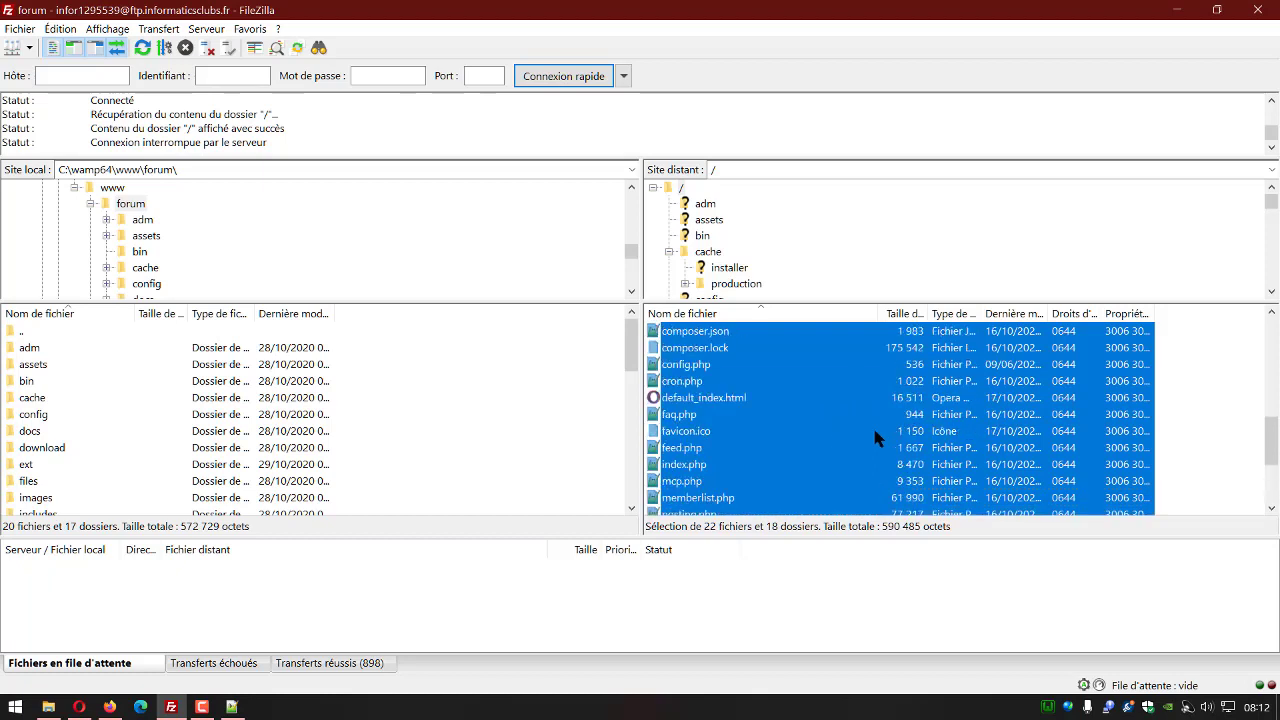
{"action": "left_click", "coordinate": [693, 366], "text": "ctrl"}
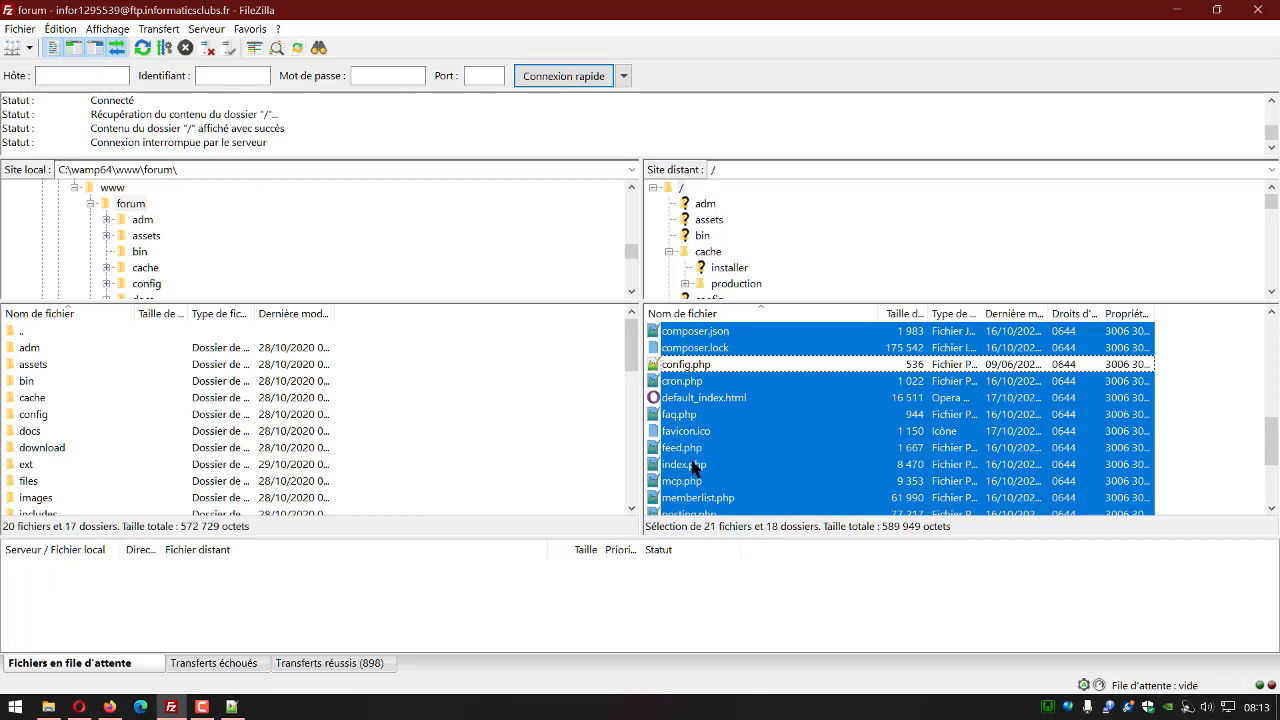
{"action": "scroll", "coordinate": [517, 393], "scroll_direction": "down", "scroll_amount": 3}
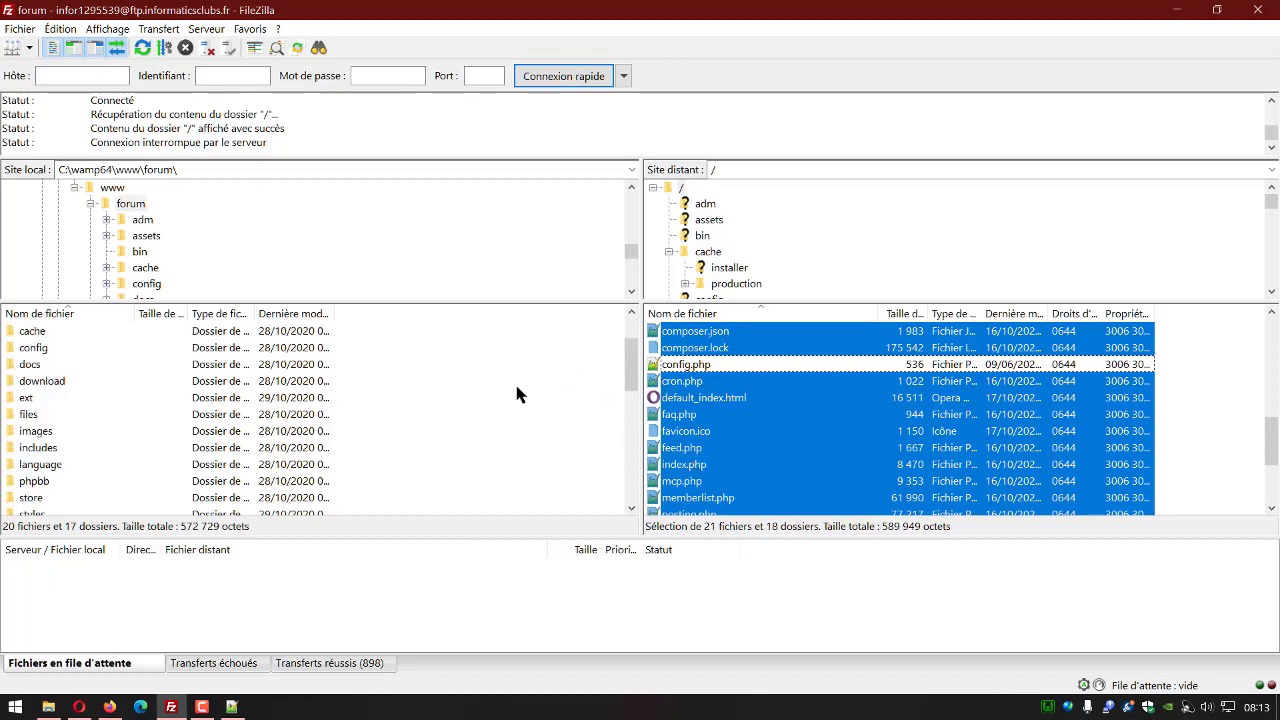
{"action": "scroll", "coordinate": [517, 393], "scroll_direction": "down", "scroll_amount": 3}
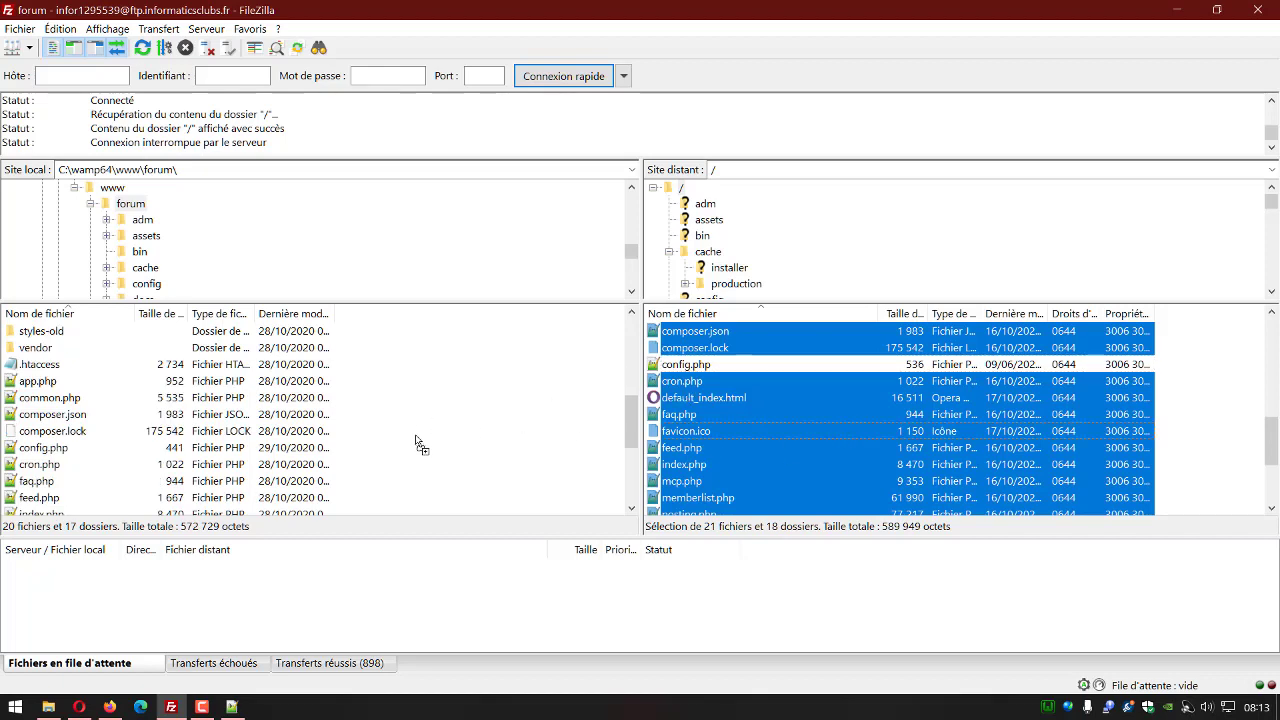
Step: Drag the selection into C:\wamp64\www\forum\ and choose Remplacer, always applied, to overwrite local files
{"action": "left_click_drag", "start_coordinate": [416, 443], "coordinate": [421, 443]}
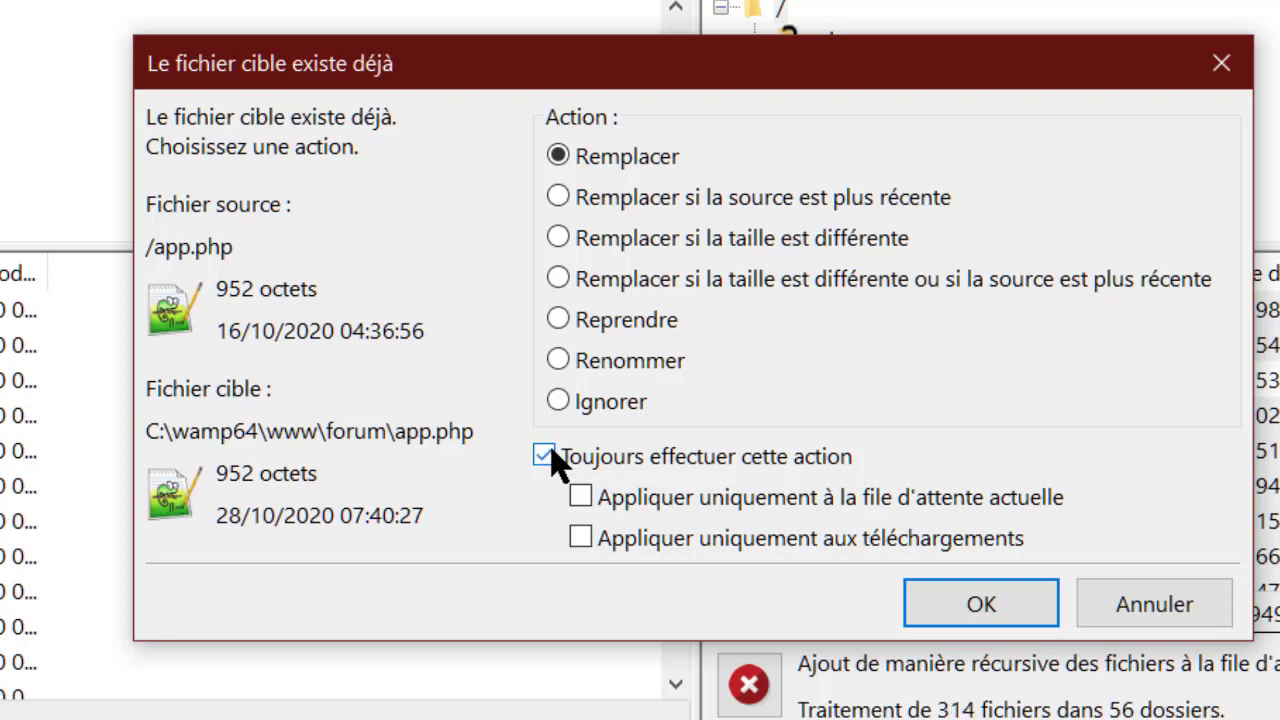
{"action": "left_click", "coordinate": [551, 455]}
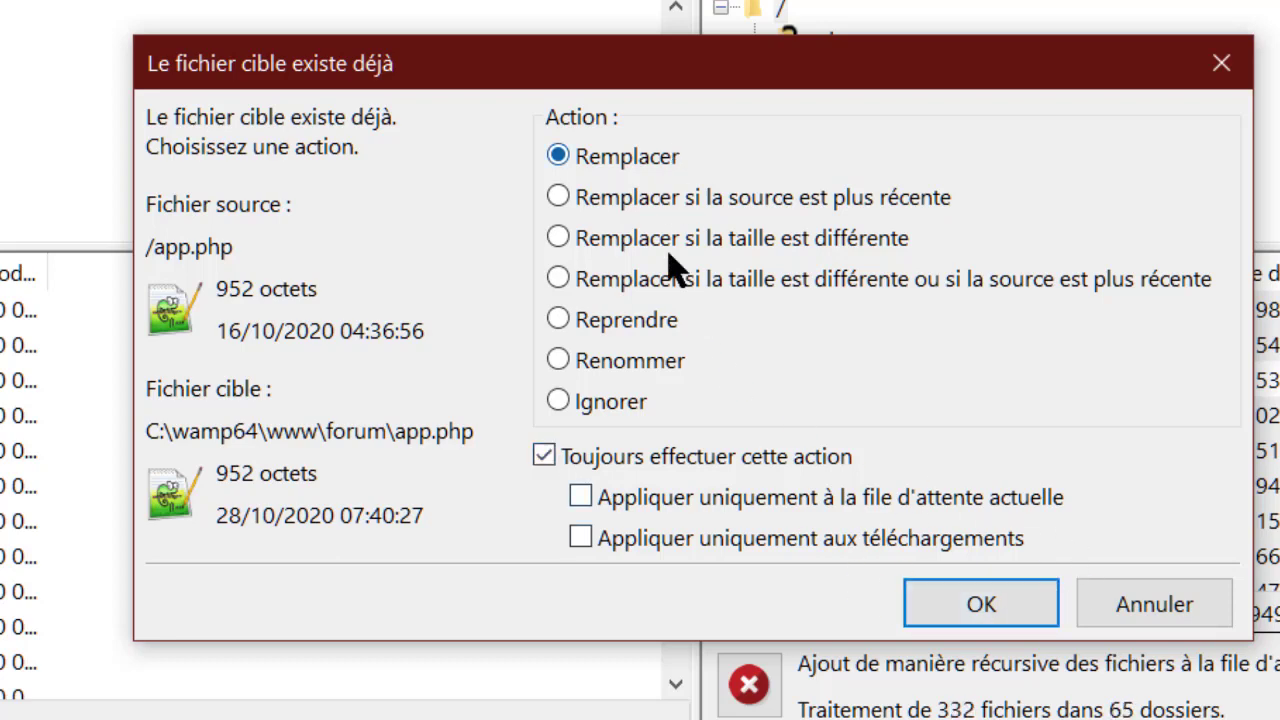
{"action": "left_click", "coordinate": [950, 604]}
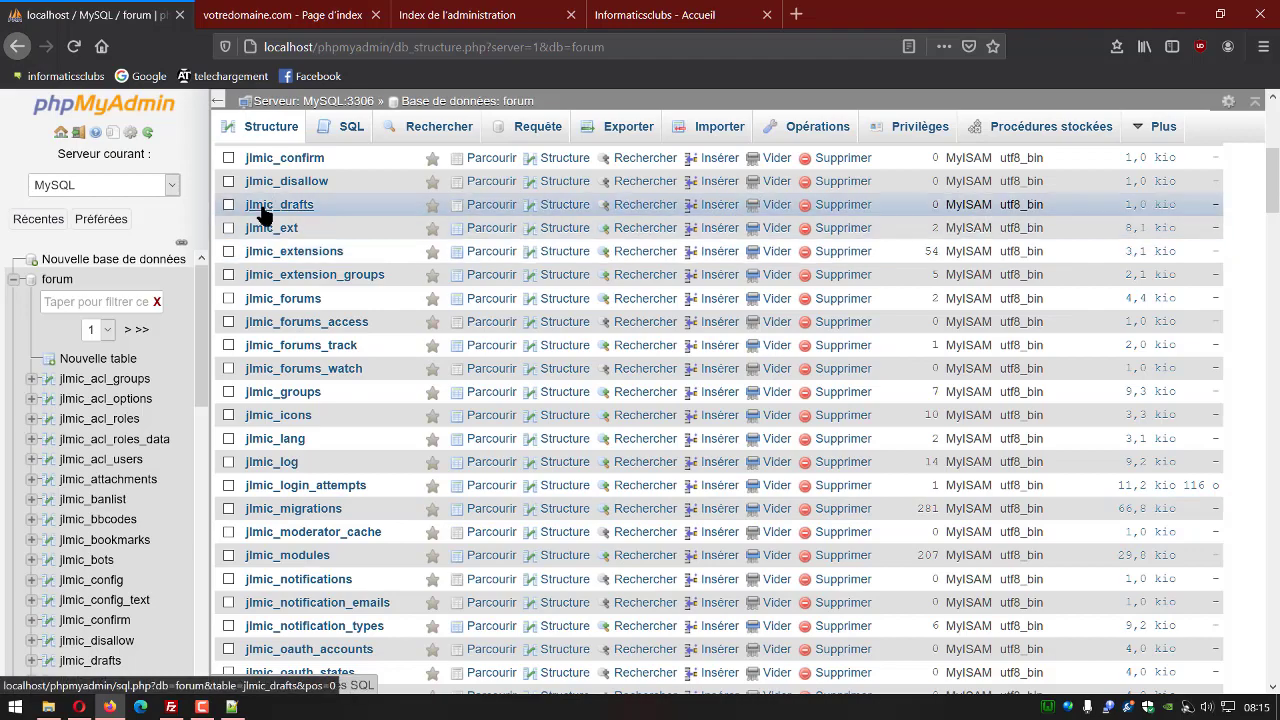
Step: Scroll the forum database's table list, checking the jlmic_ and phpbb_ tables, back up to the top
{"action": "scroll", "coordinate": [270, 230], "scroll_direction": "up", "scroll_amount": 2}
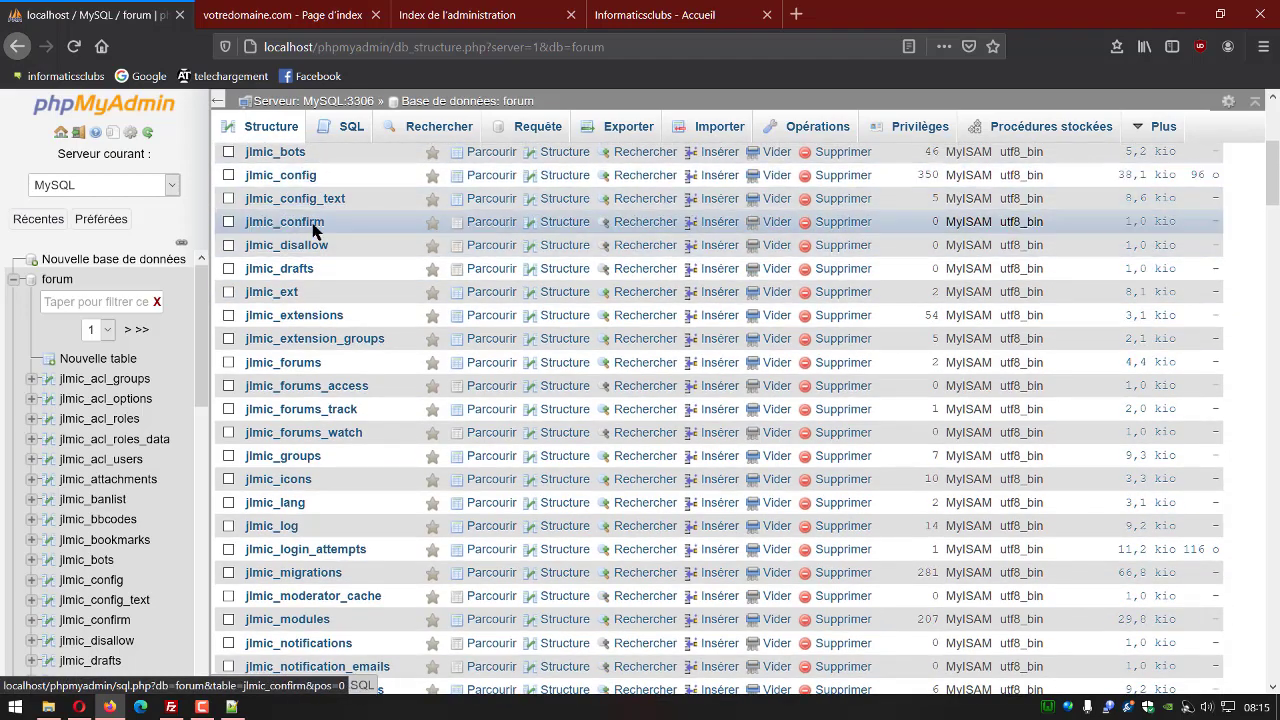
{"action": "scroll", "coordinate": [280, 265], "scroll_direction": "up", "scroll_amount": 1}
{"action": "scroll", "coordinate": [280, 490], "scroll_direction": "down", "scroll_amount": 10}
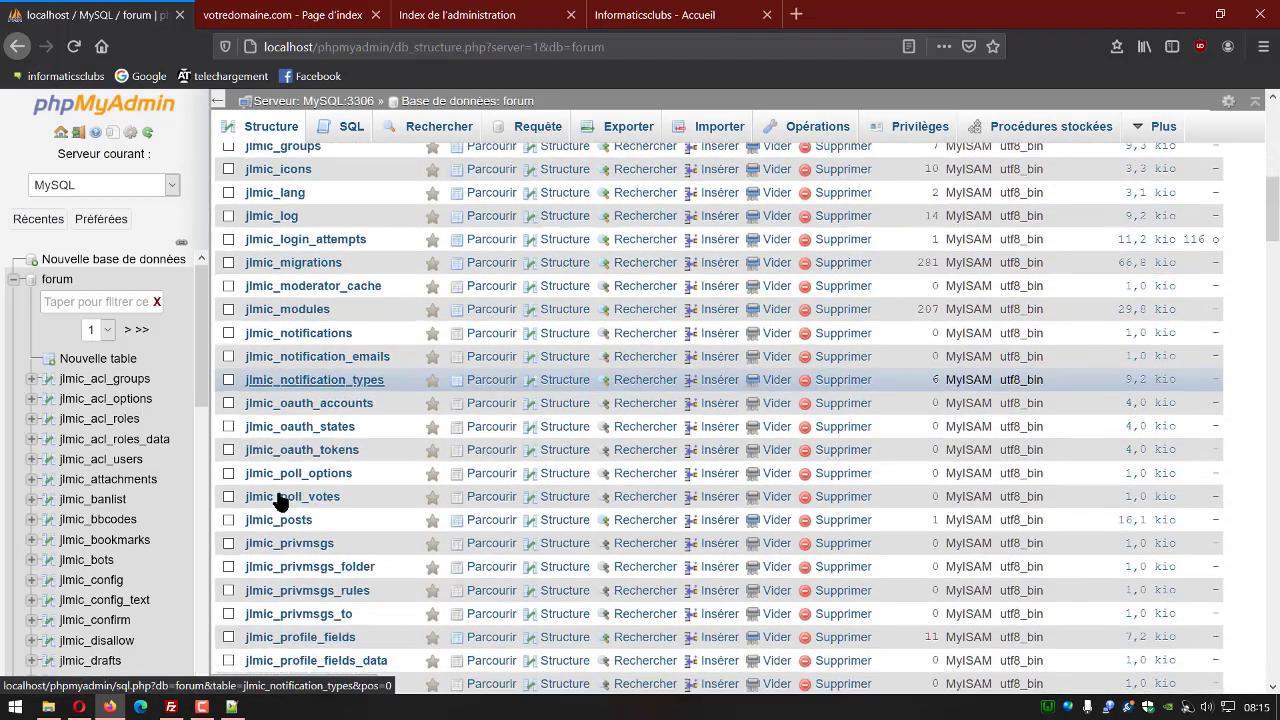
{"action": "scroll", "coordinate": [280, 500], "scroll_direction": "down", "scroll_amount": 5}
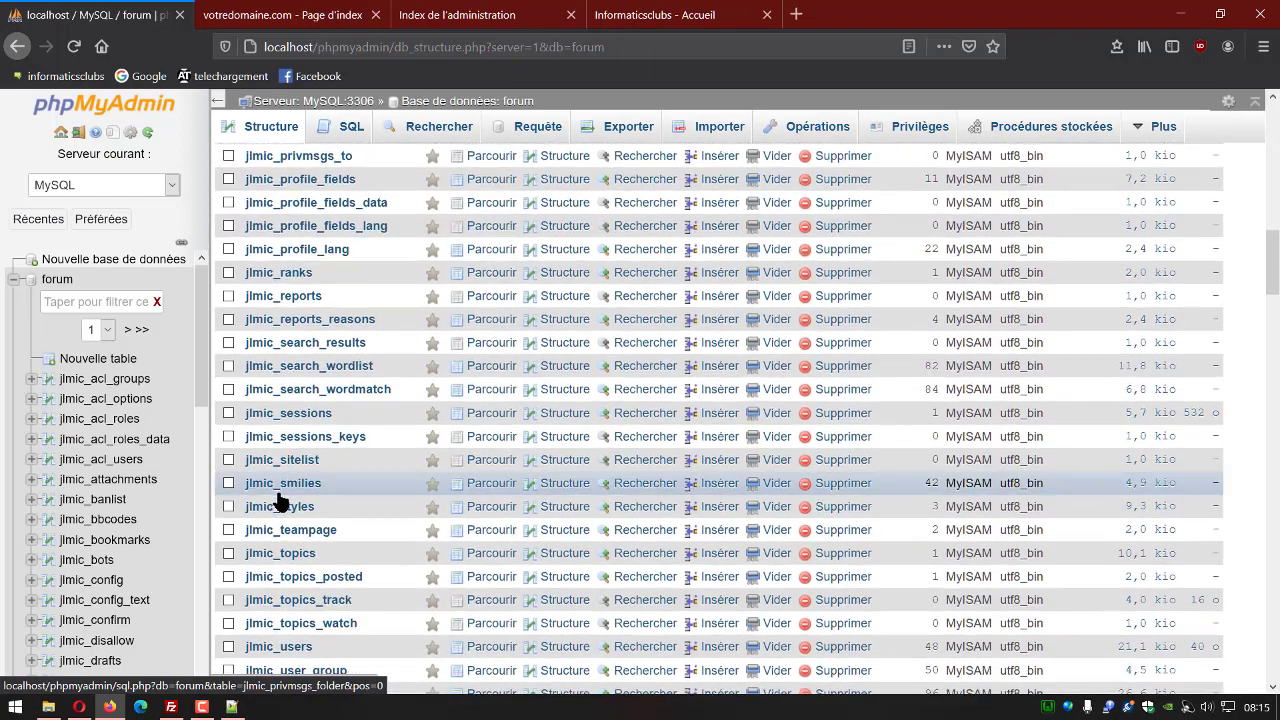
{"action": "scroll", "coordinate": [366, 562], "scroll_direction": "down", "scroll_amount": 7}
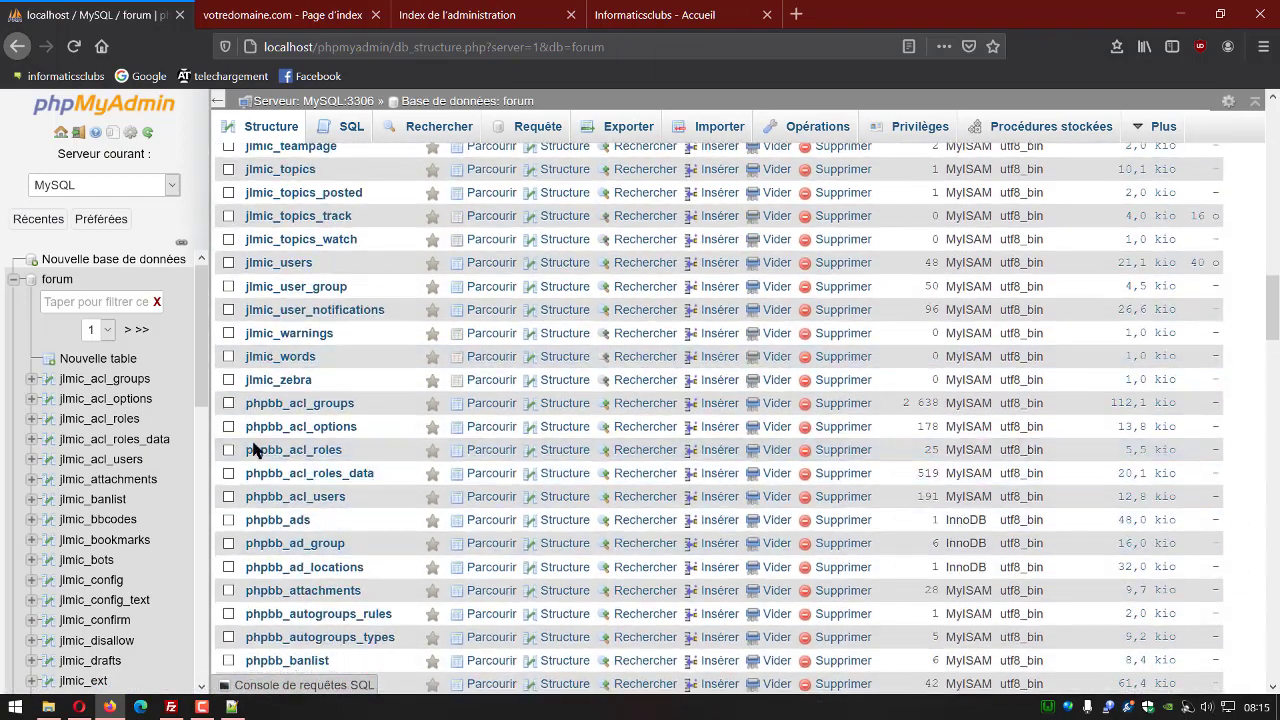
{"action": "scroll", "coordinate": [258, 508], "scroll_direction": "up", "scroll_amount": 4}
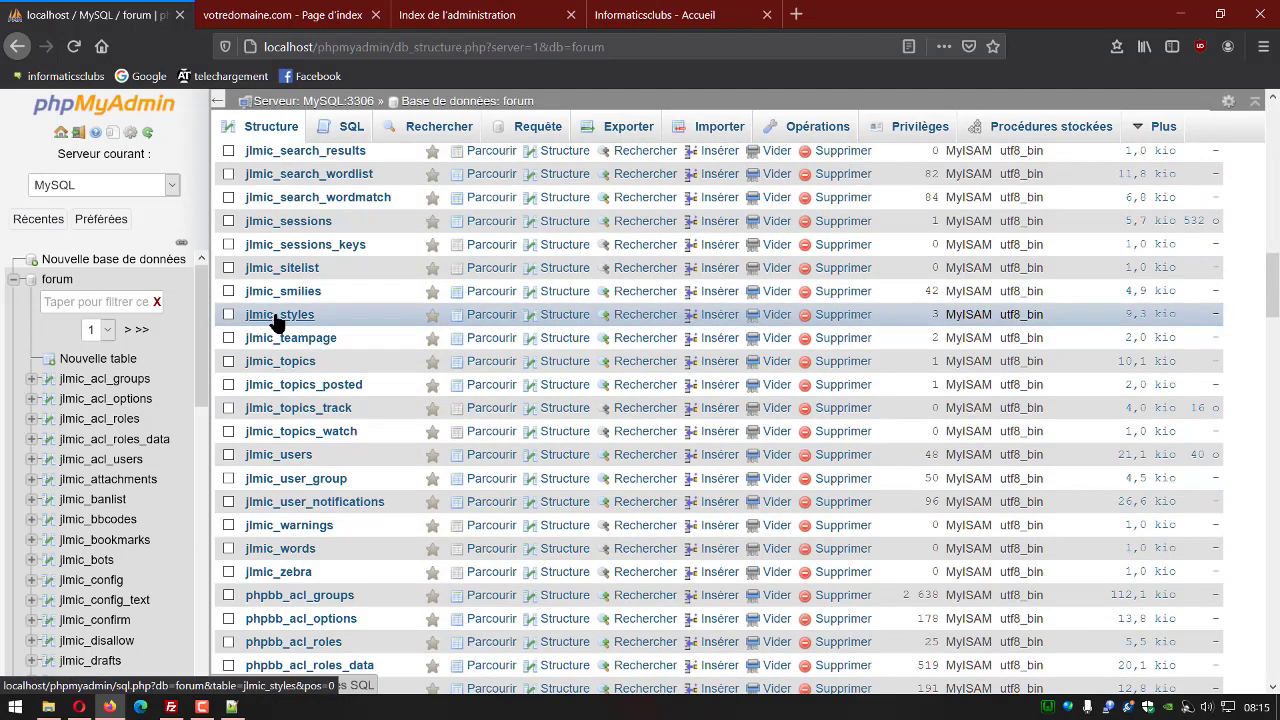
{"action": "scroll", "coordinate": [390, 367], "scroll_direction": "down", "scroll_amount": 4}
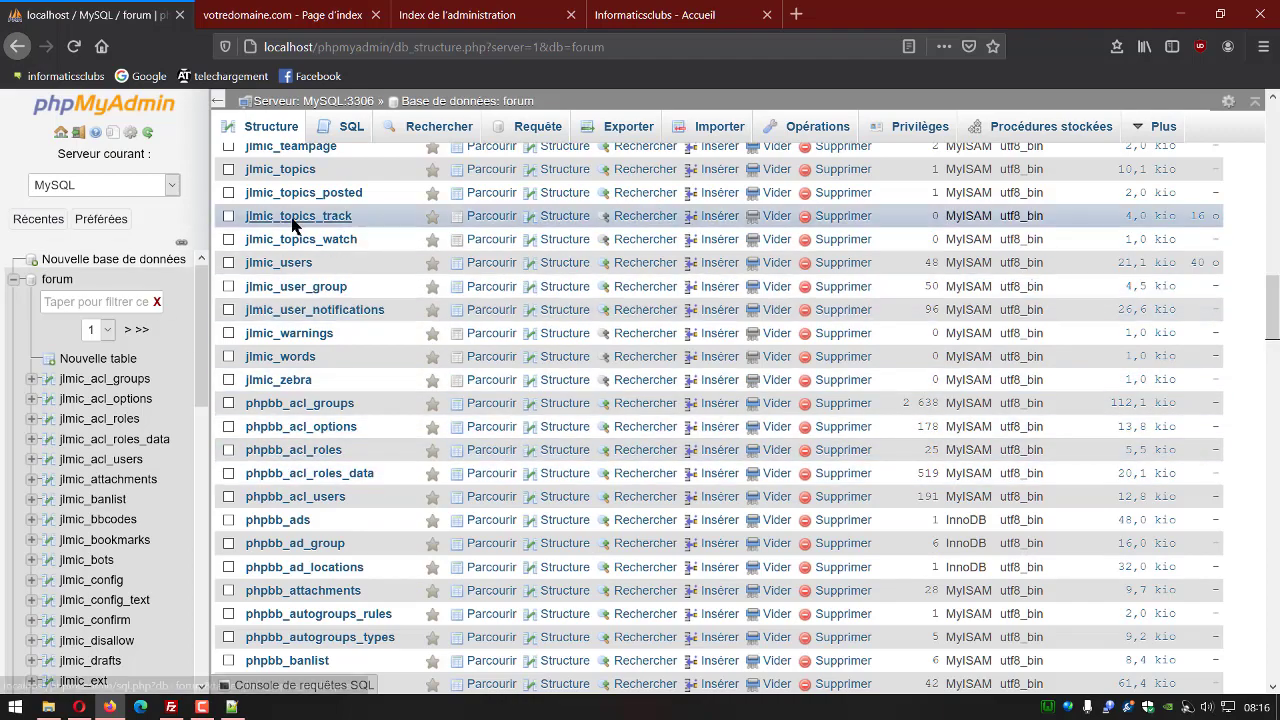
{"action": "scroll", "coordinate": [380, 323], "scroll_direction": "up", "scroll_amount": 5}
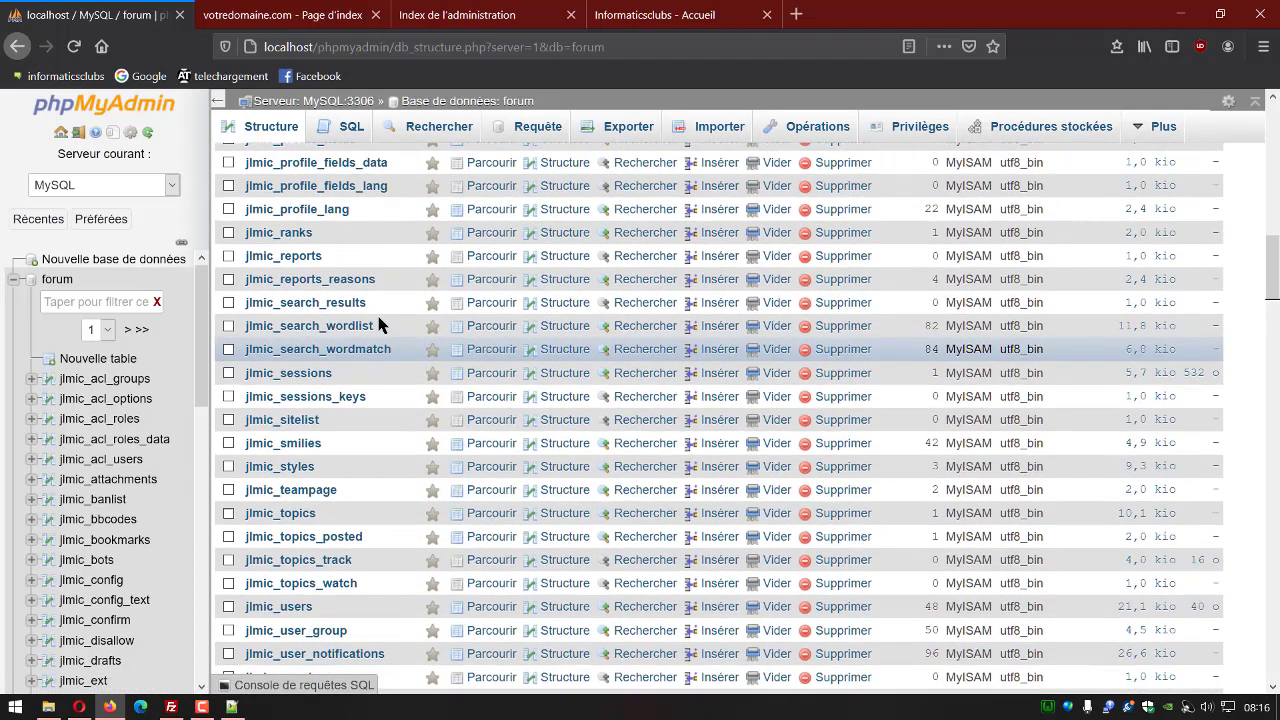
{"action": "scroll", "coordinate": [380, 323], "scroll_direction": "up", "scroll_amount": 5}
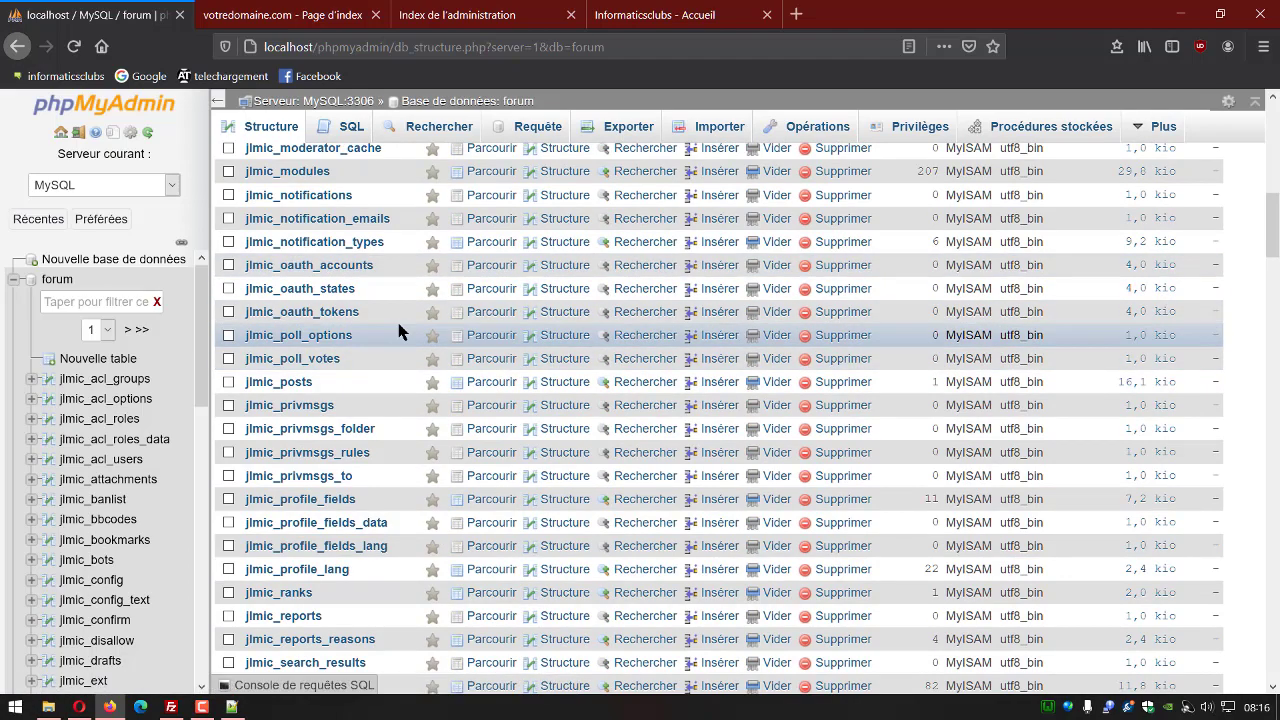
{"action": "scroll", "coordinate": [398, 331], "scroll_direction": "up", "scroll_amount": 6}
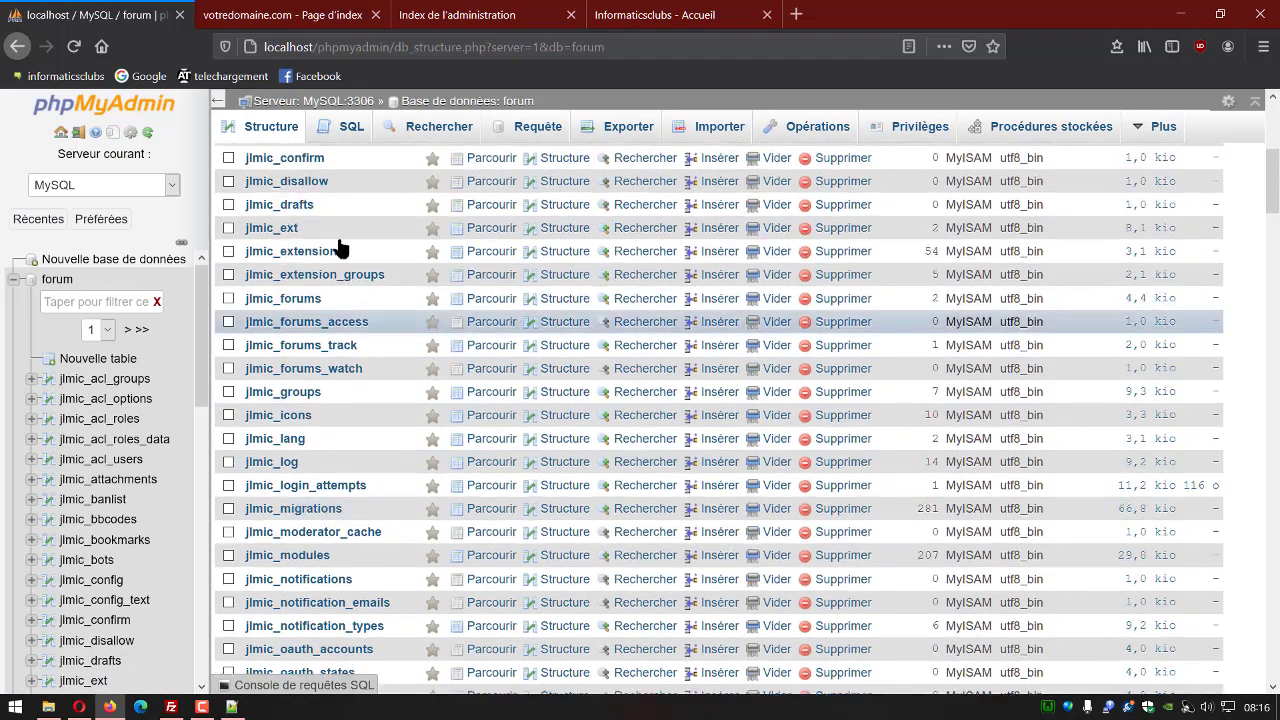
{"action": "scroll", "coordinate": [330, 255], "scroll_direction": "up", "scroll_amount": 5}
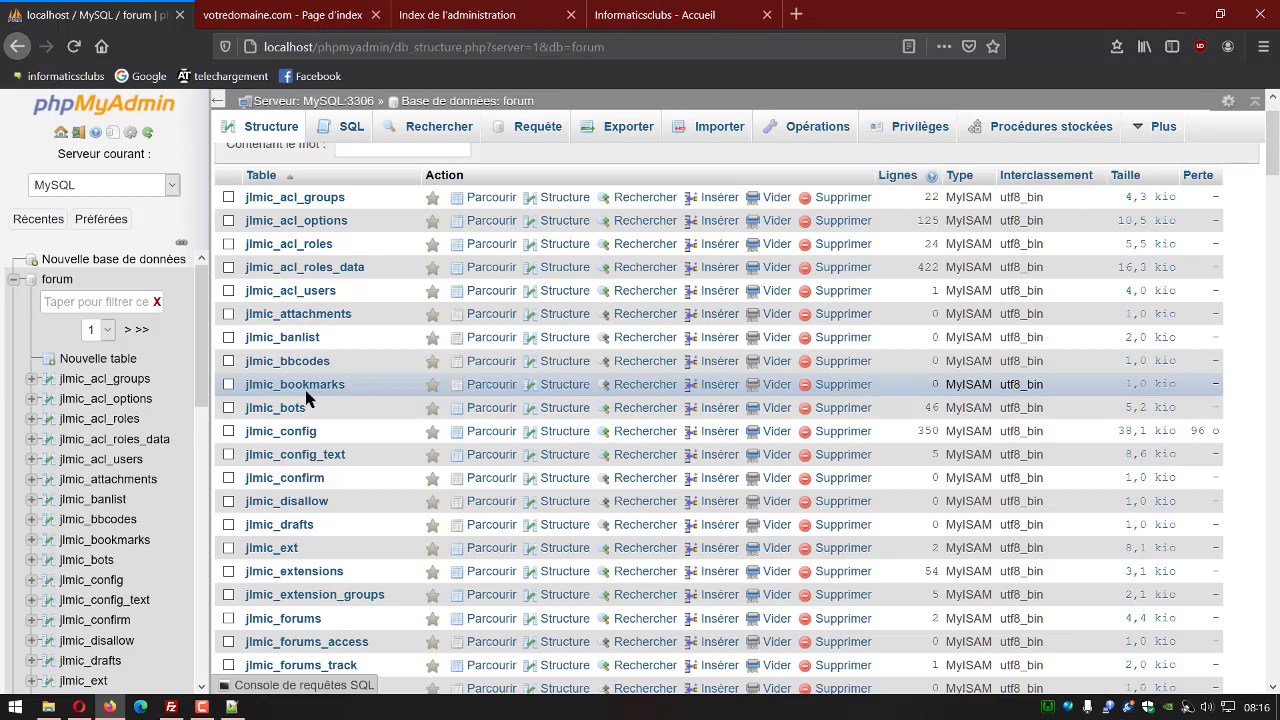
Step: Check all 195 forum tables, from jlmic_acl_groups through the phpbb_ tables, using 'Tout cocher'
{"action": "left_click", "coordinate": [228, 197]}
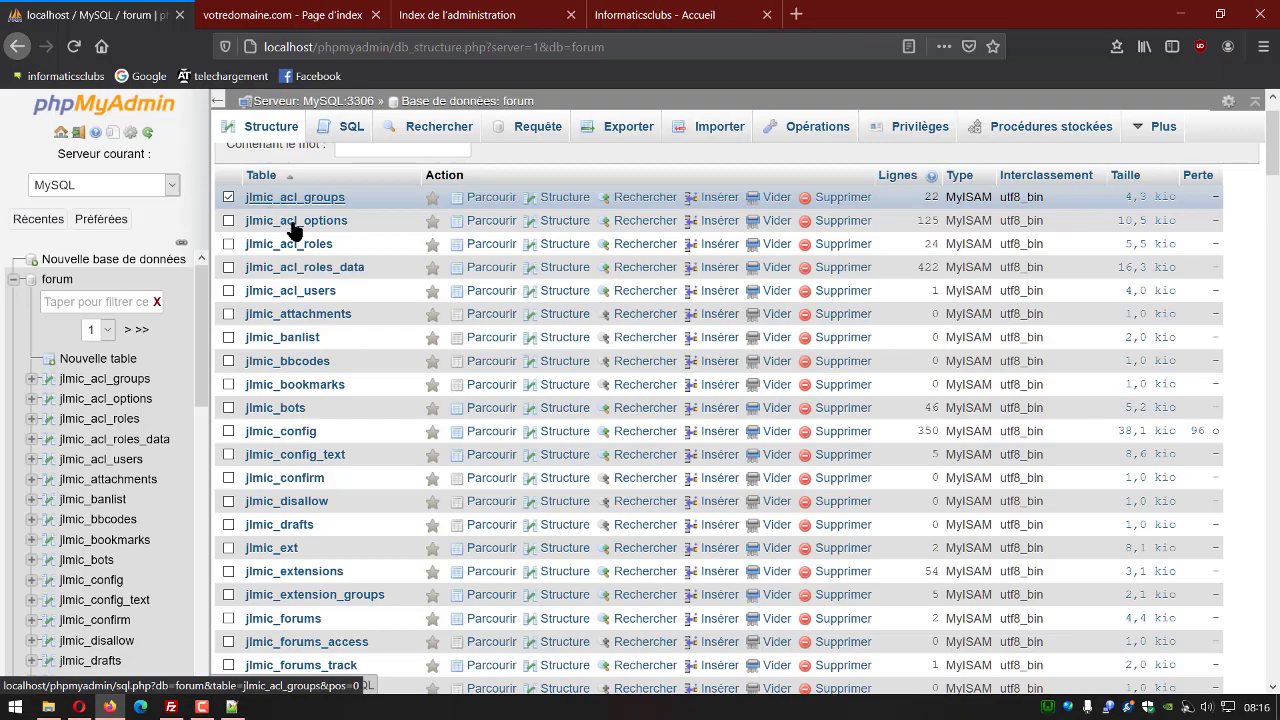
{"action": "scroll", "coordinate": [368, 240], "scroll_direction": "down", "scroll_amount": 1}
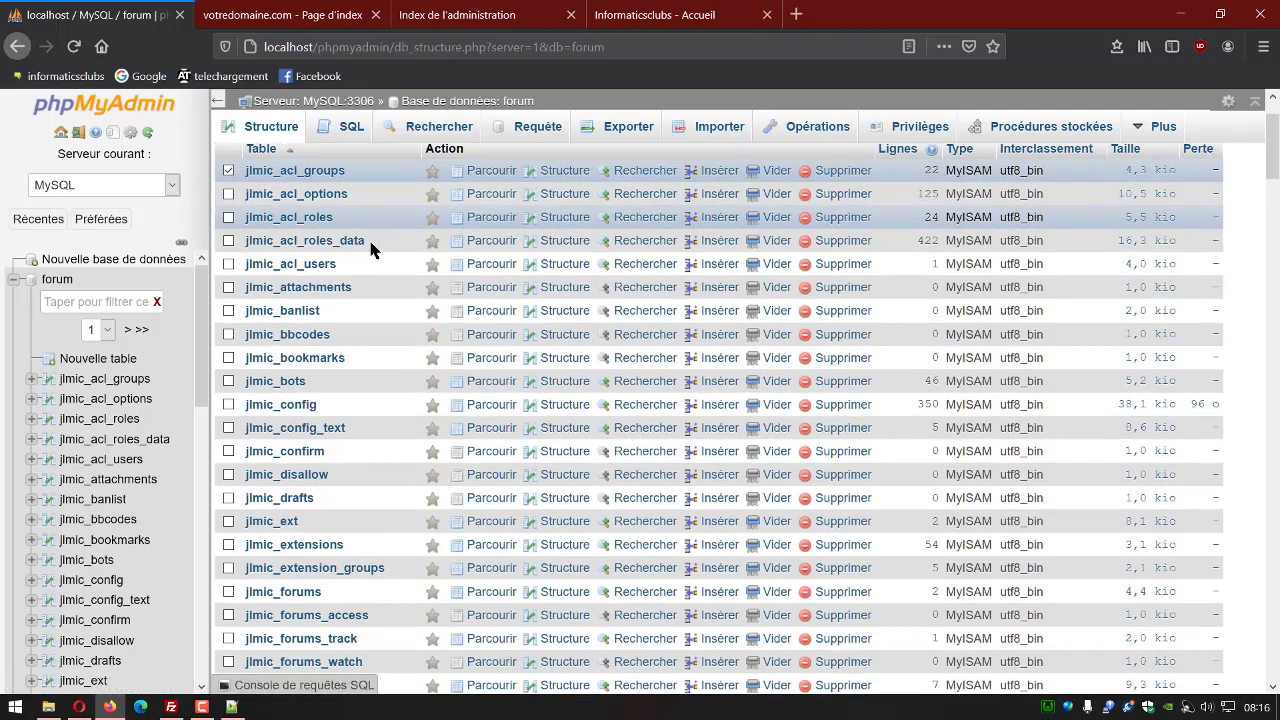
{"action": "scroll", "coordinate": [369, 242], "scroll_direction": "down", "scroll_amount": 10}
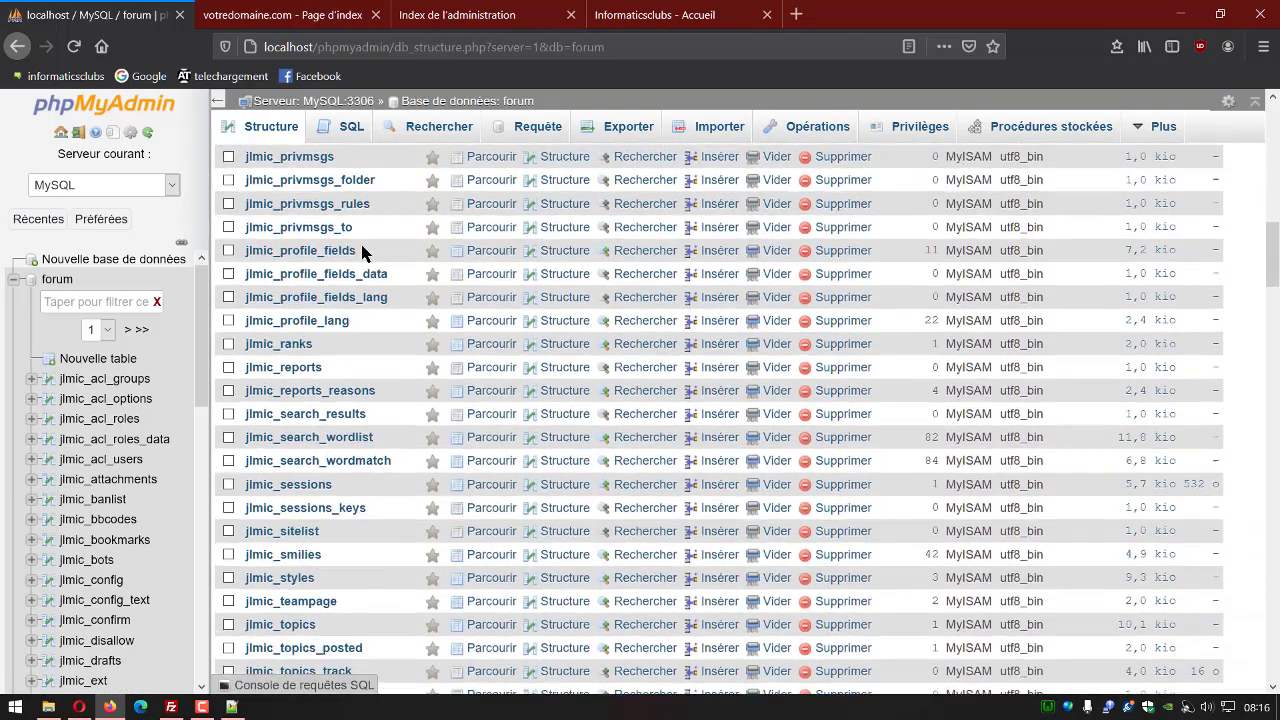
{"action": "scroll", "coordinate": [362, 254], "scroll_direction": "down", "scroll_amount": 15}
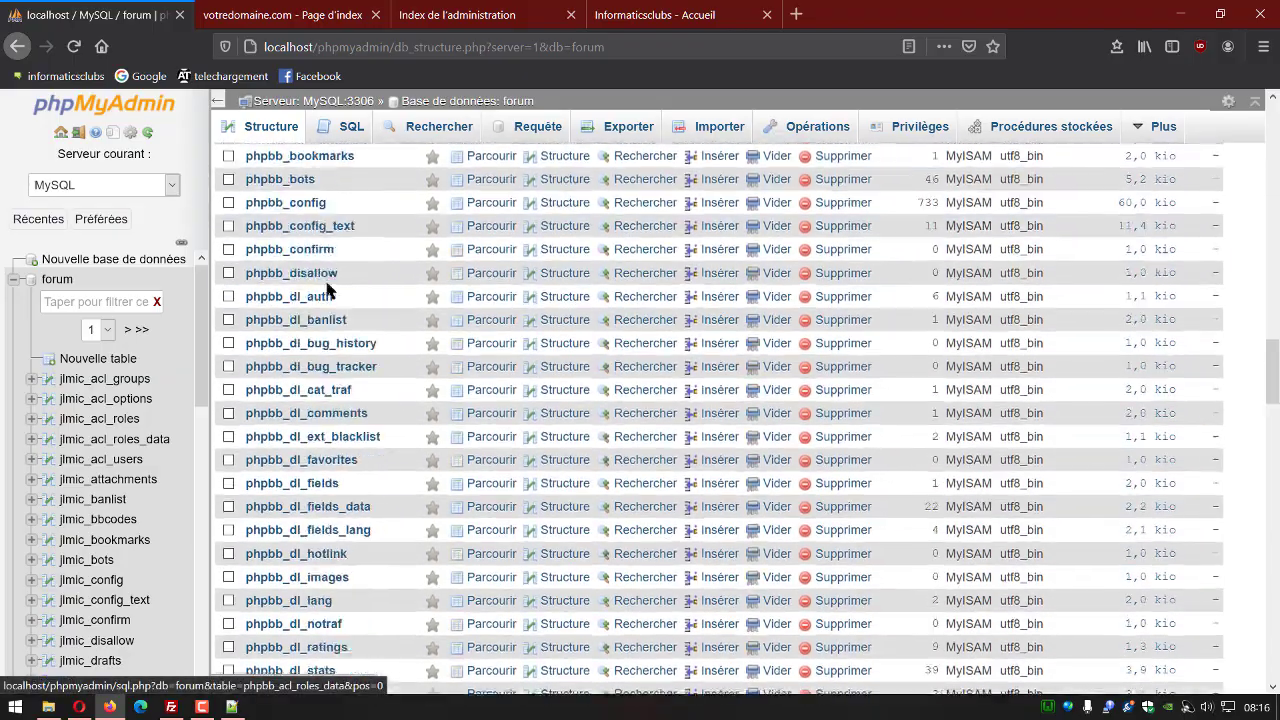
{"action": "scroll", "coordinate": [327, 290], "scroll_direction": "down", "scroll_amount": 15}
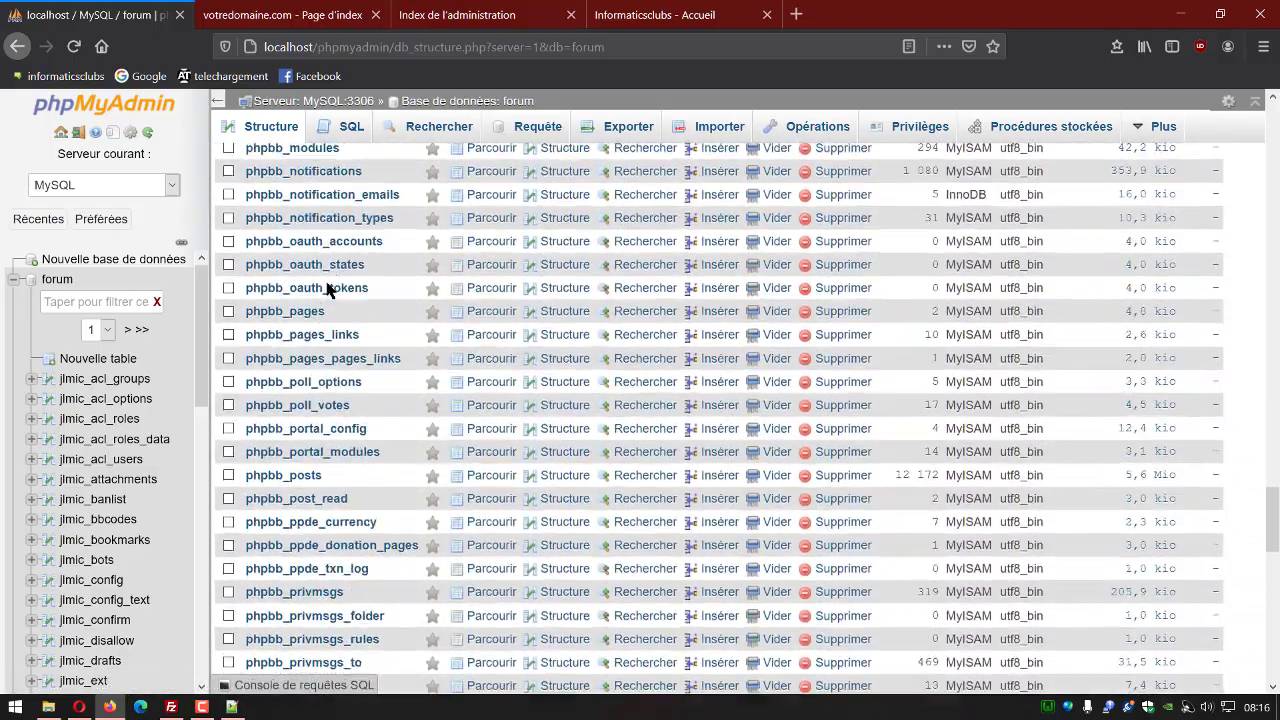
{"action": "scroll", "coordinate": [327, 290], "scroll_direction": "down", "scroll_amount": 15}
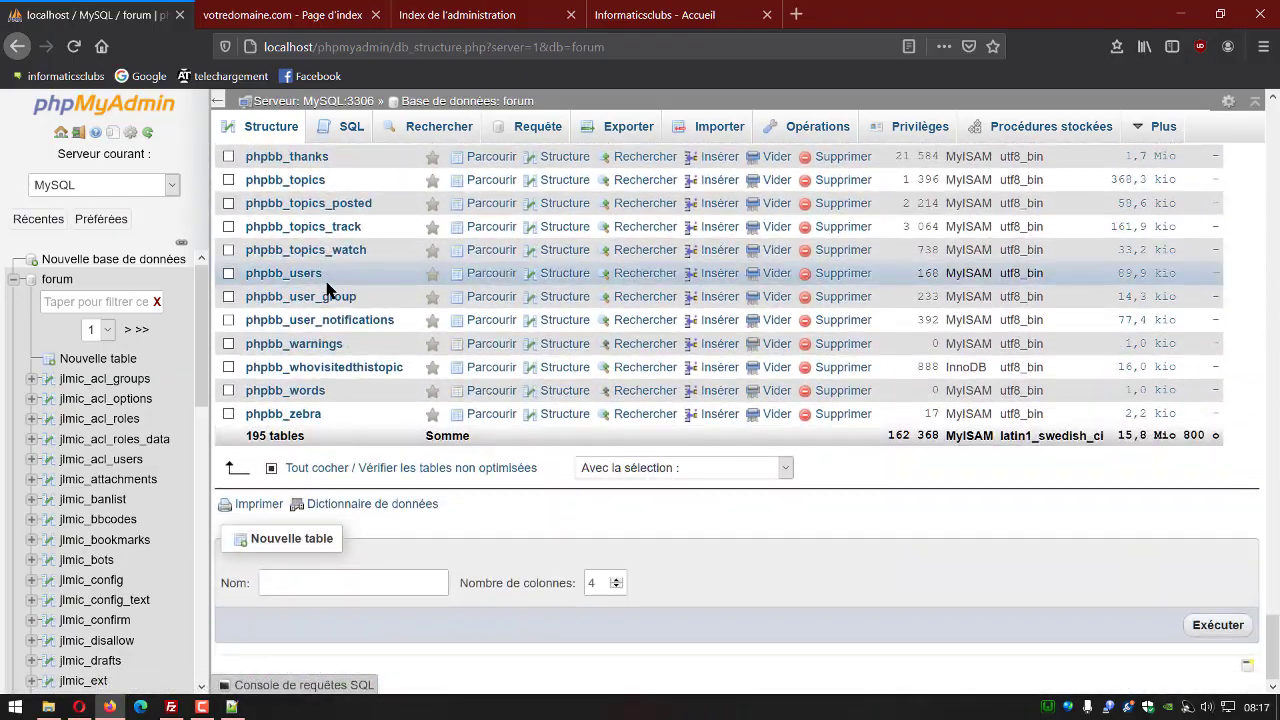
{"action": "left_click", "coordinate": [310, 468]}
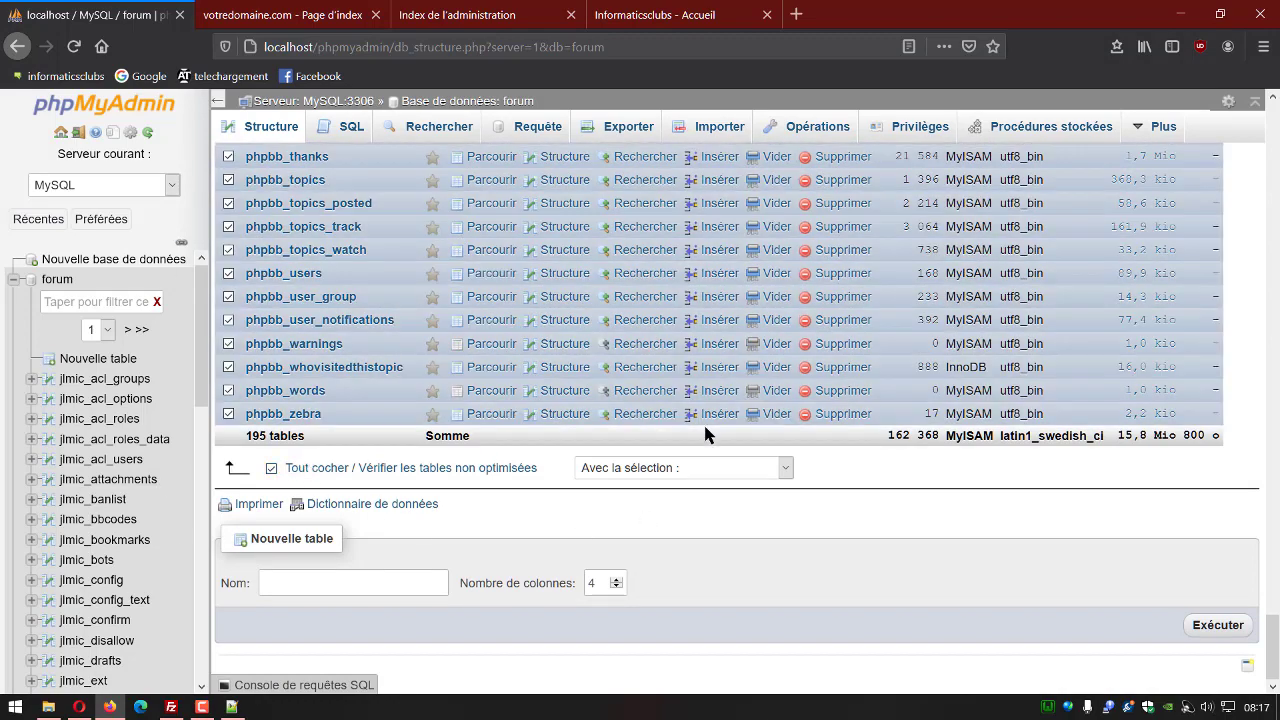
{"action": "scroll", "coordinate": [505, 488], "scroll_direction": "up", "scroll_amount": 3}
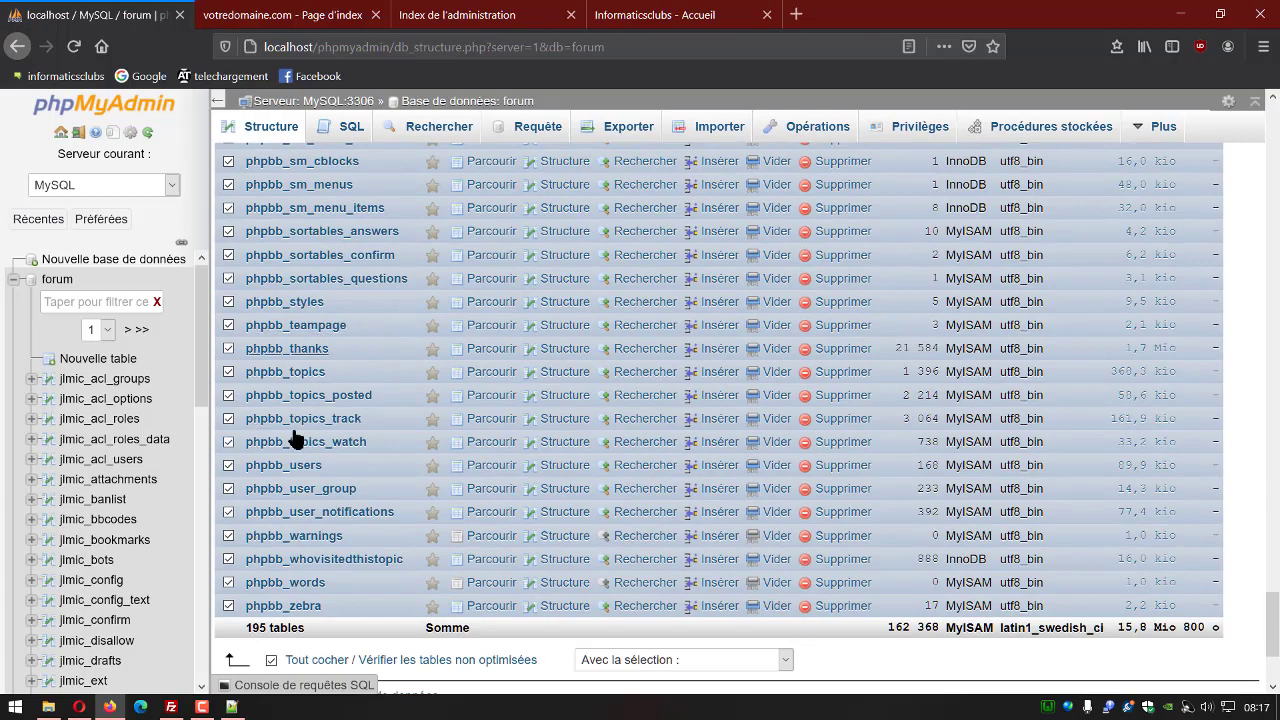
{"action": "scroll", "coordinate": [360, 352], "scroll_direction": "up", "scroll_amount": 20}
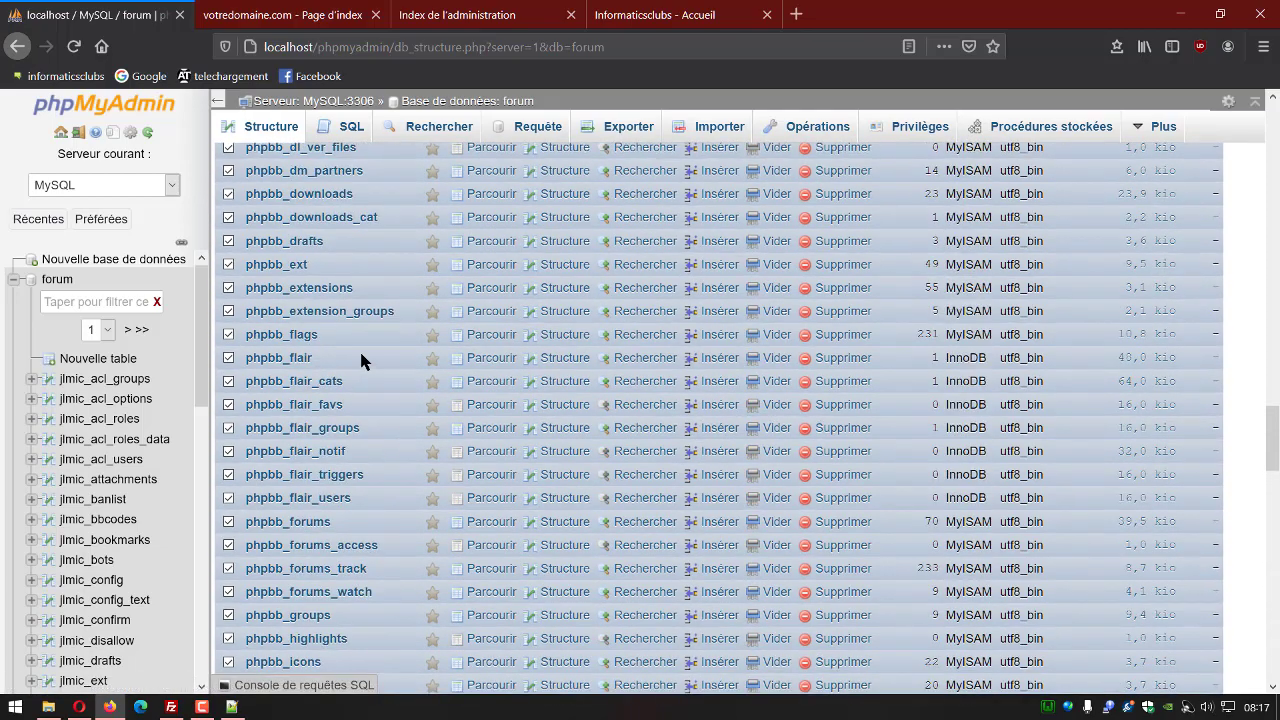
{"action": "scroll", "coordinate": [361, 355], "scroll_direction": "up", "scroll_amount": 20}
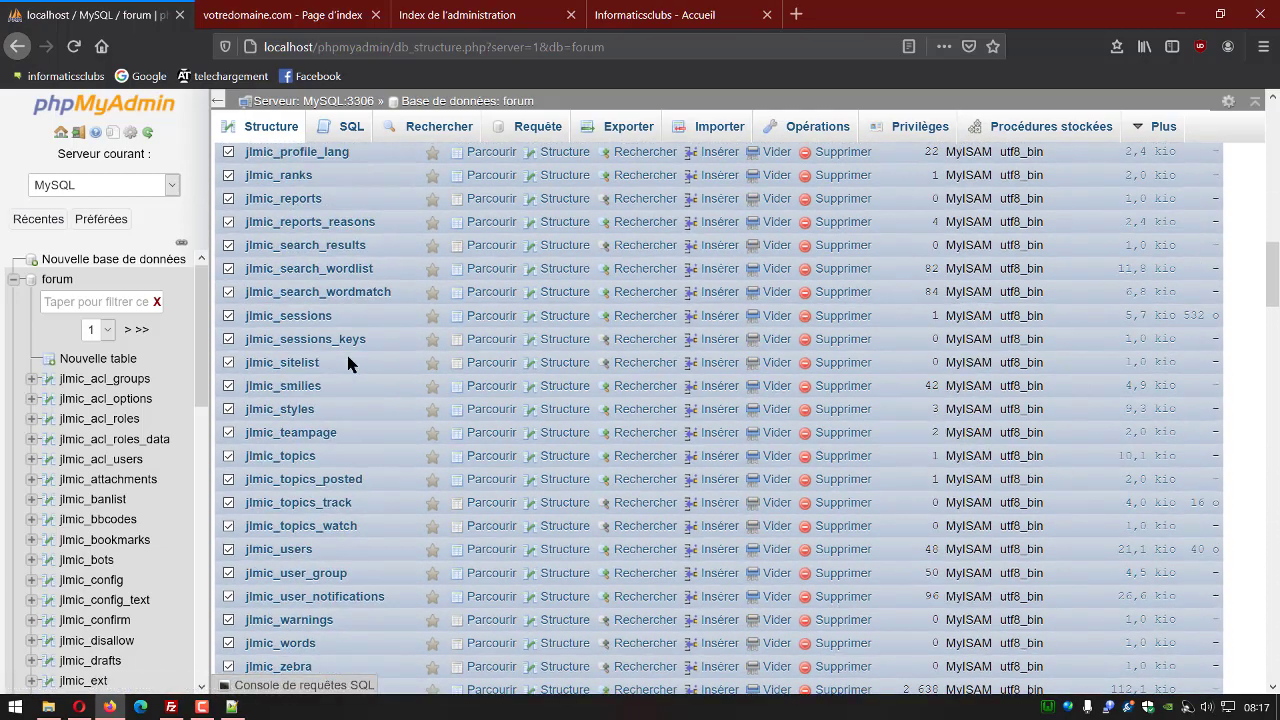
{"action": "scroll", "coordinate": [348, 363], "scroll_direction": "down", "scroll_amount": 20}
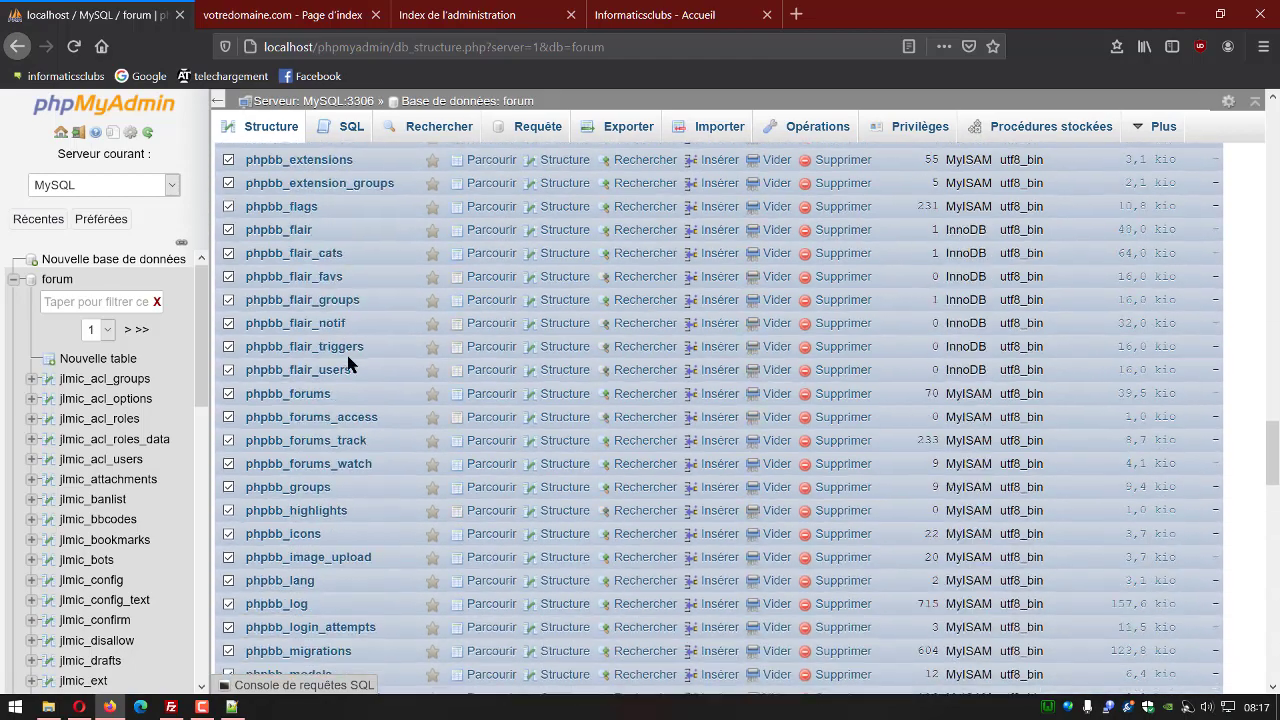
{"action": "scroll", "coordinate": [350, 363], "scroll_direction": "down", "scroll_amount": 15}
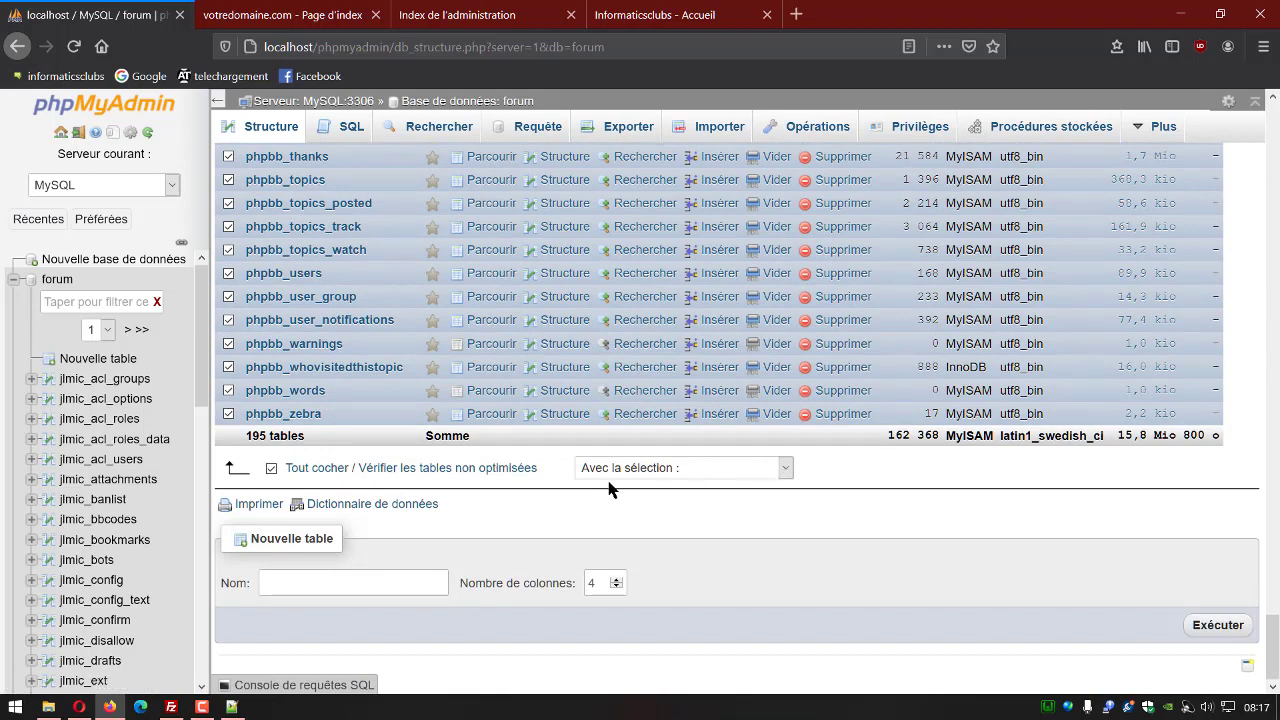
Step: Replace the phpbb_ table prefix with sauv on the checked tables
{"action": "left_click", "coordinate": [785, 470]}
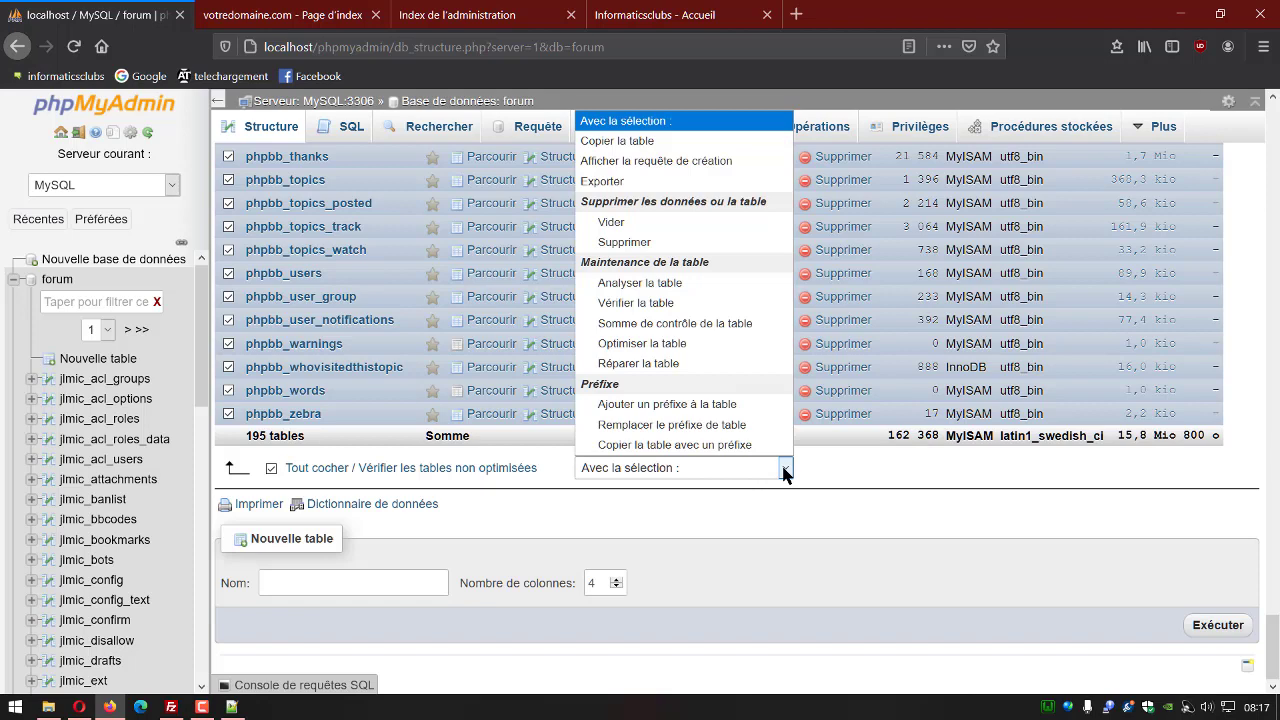
{"action": "left_click", "coordinate": [684, 426]}
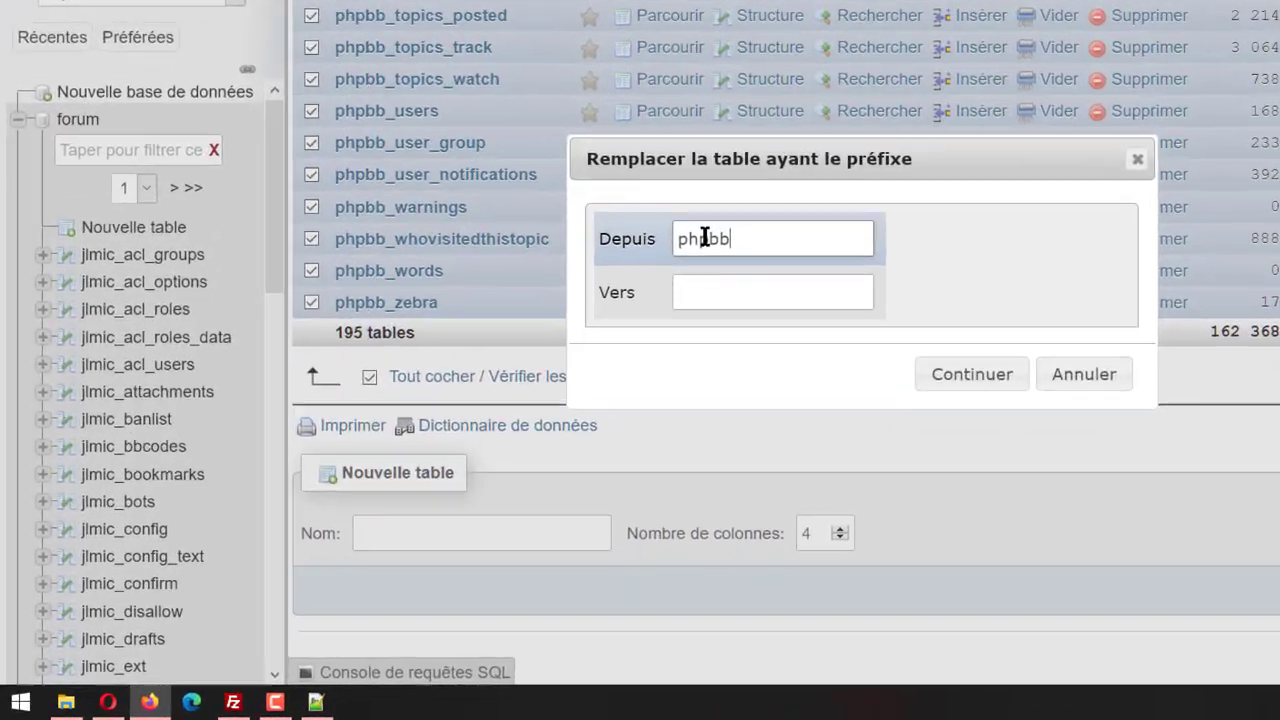
{"action": "type", "text": "_"}
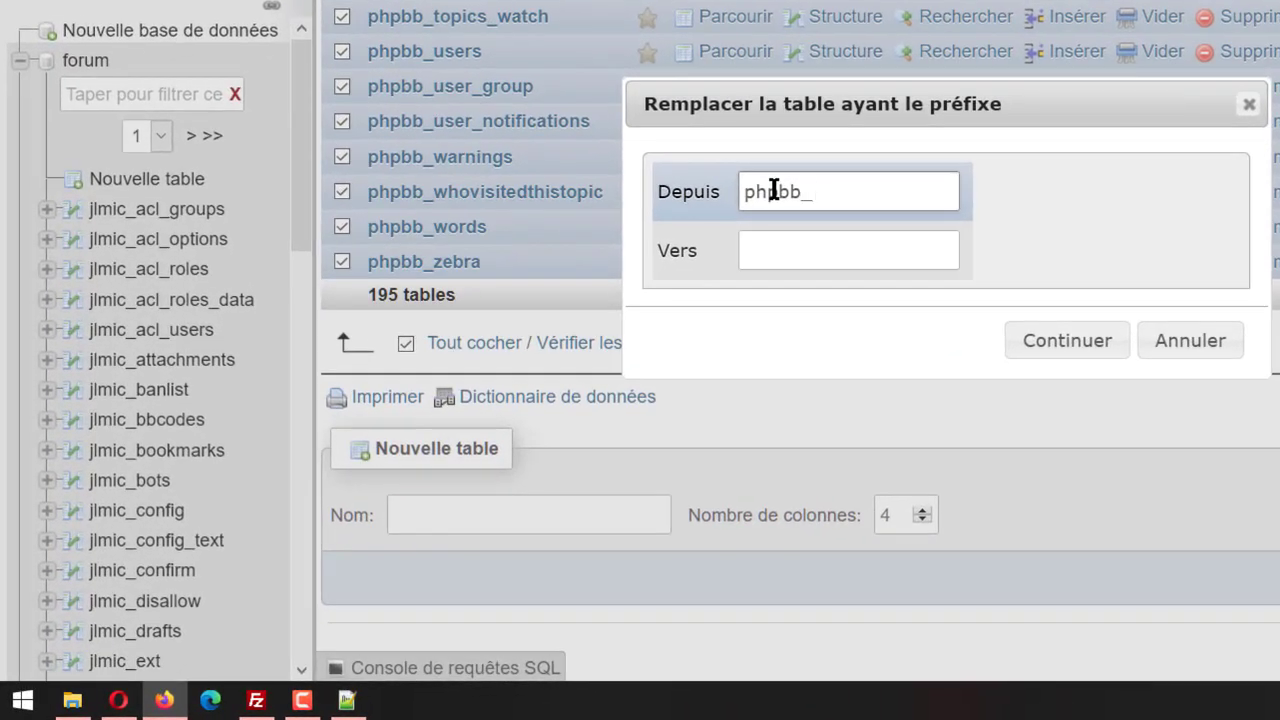
{"action": "left_click", "coordinate": [786, 246]}
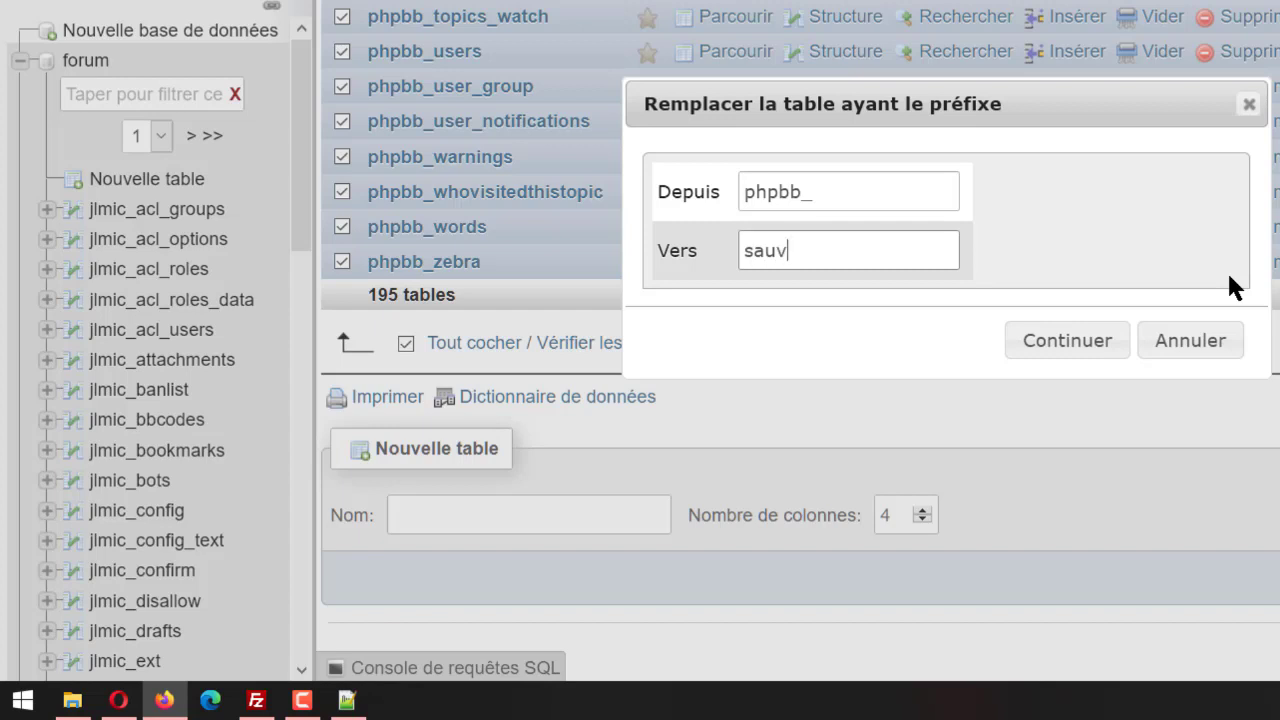
{"action": "left_click", "coordinate": [1060, 345]}
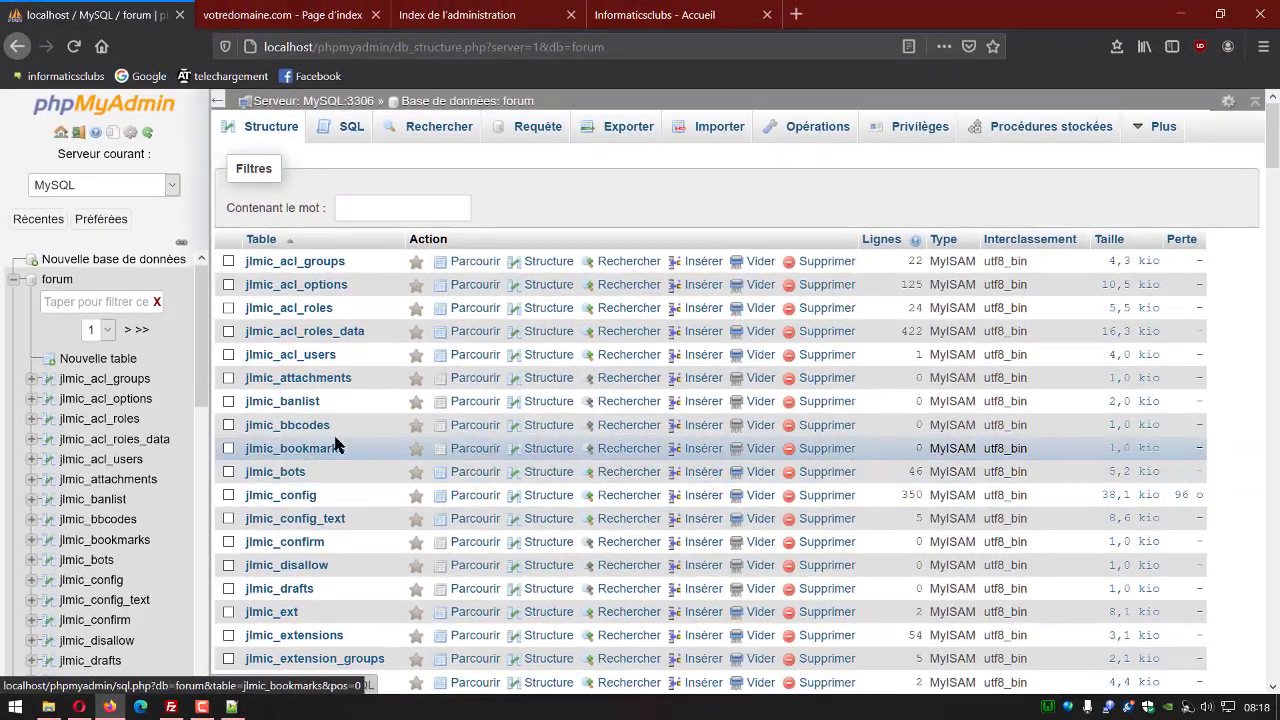
{"action": "left_click", "coordinate": [50, 281]}
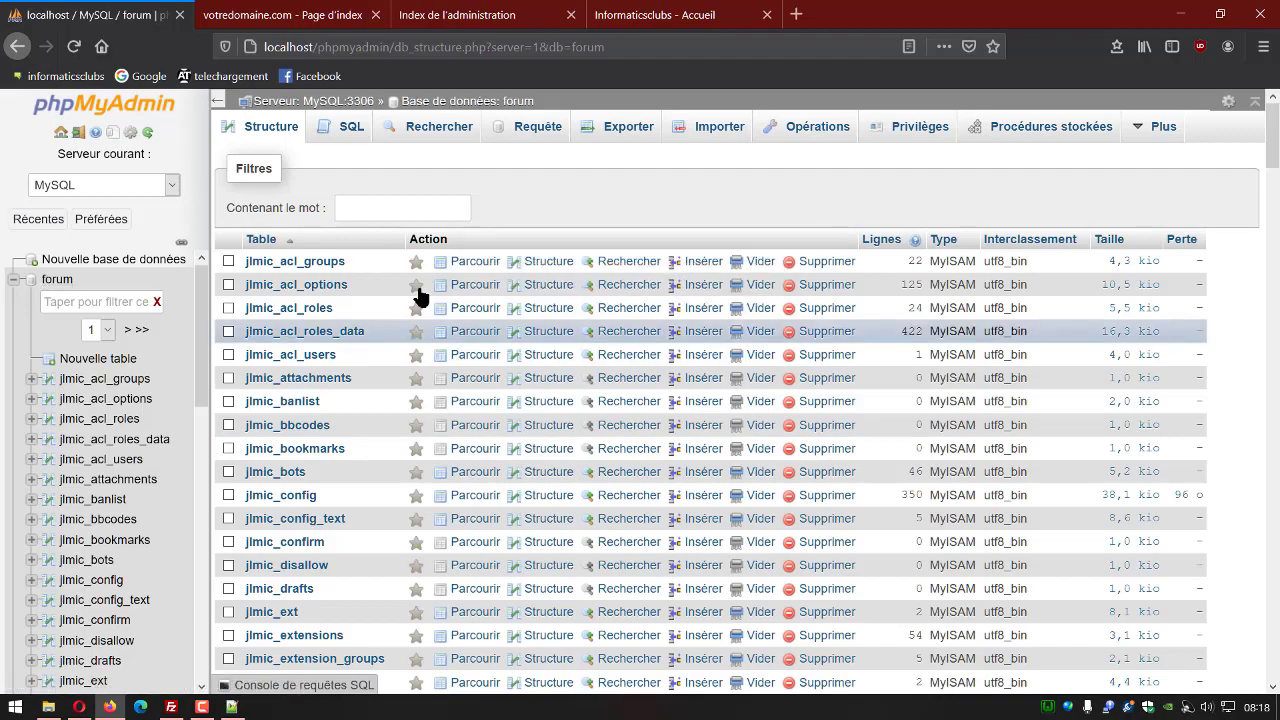
{"action": "scroll", "coordinate": [420, 297], "scroll_direction": "down", "scroll_amount": 10}
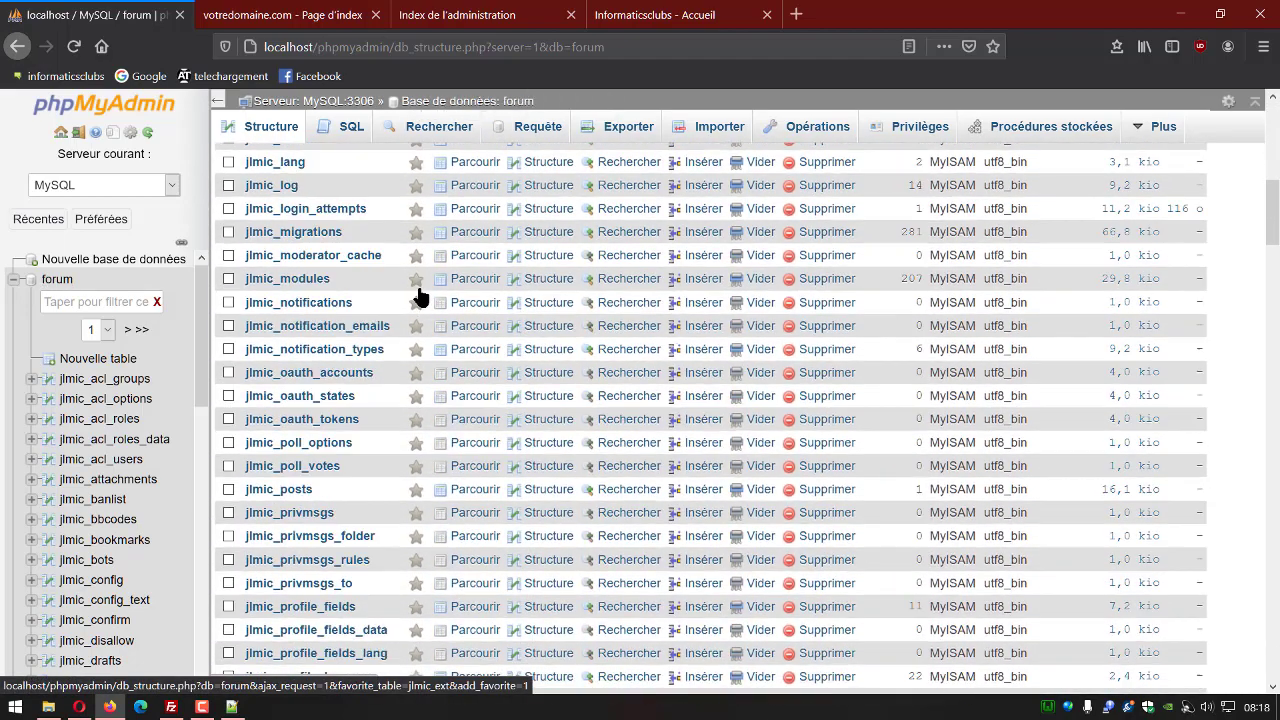
{"action": "scroll", "coordinate": [420, 297], "scroll_direction": "down", "scroll_amount": 10}
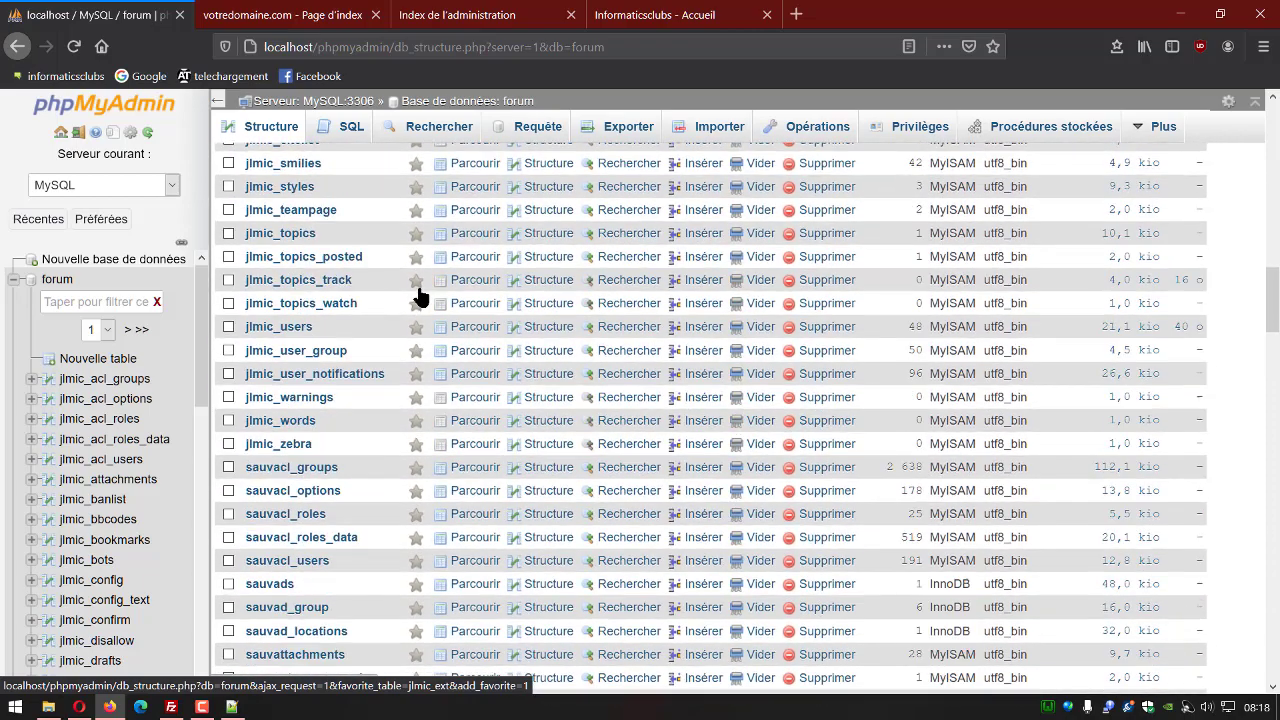
{"action": "scroll", "coordinate": [420, 297], "scroll_direction": "down", "scroll_amount": 7}
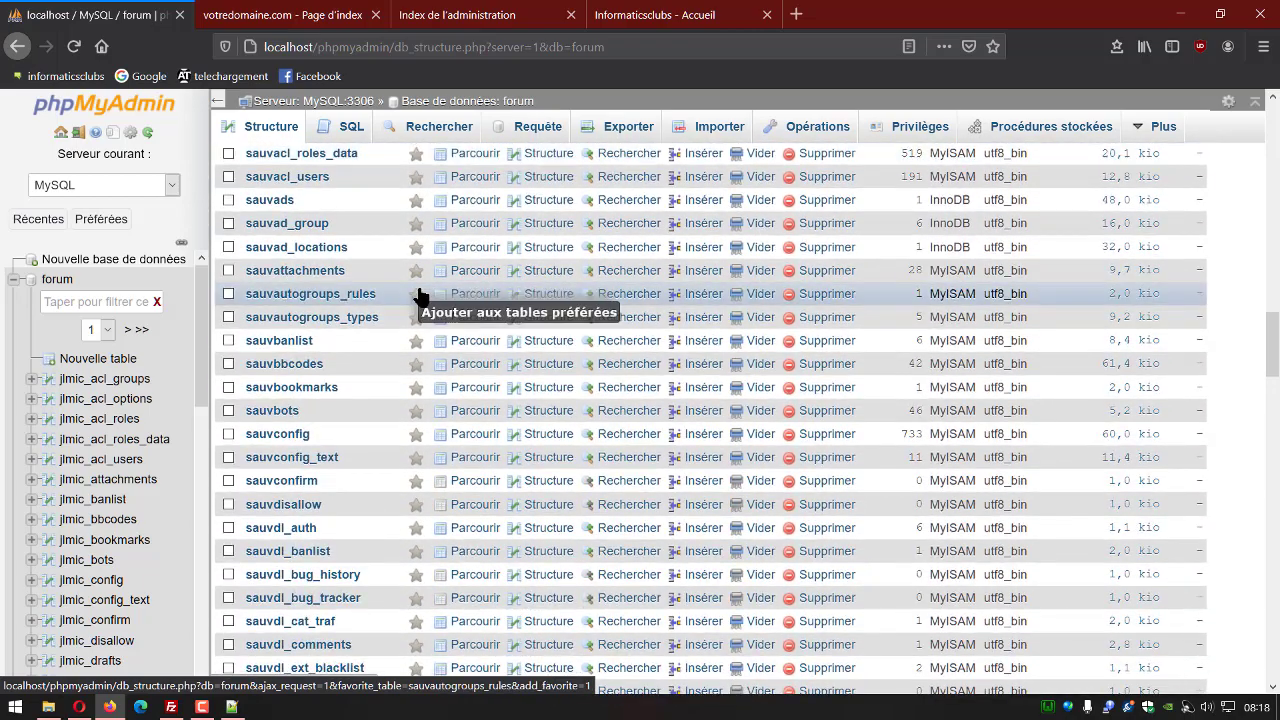
{"action": "scroll", "coordinate": [390, 388], "scroll_direction": "up", "scroll_amount": 5}
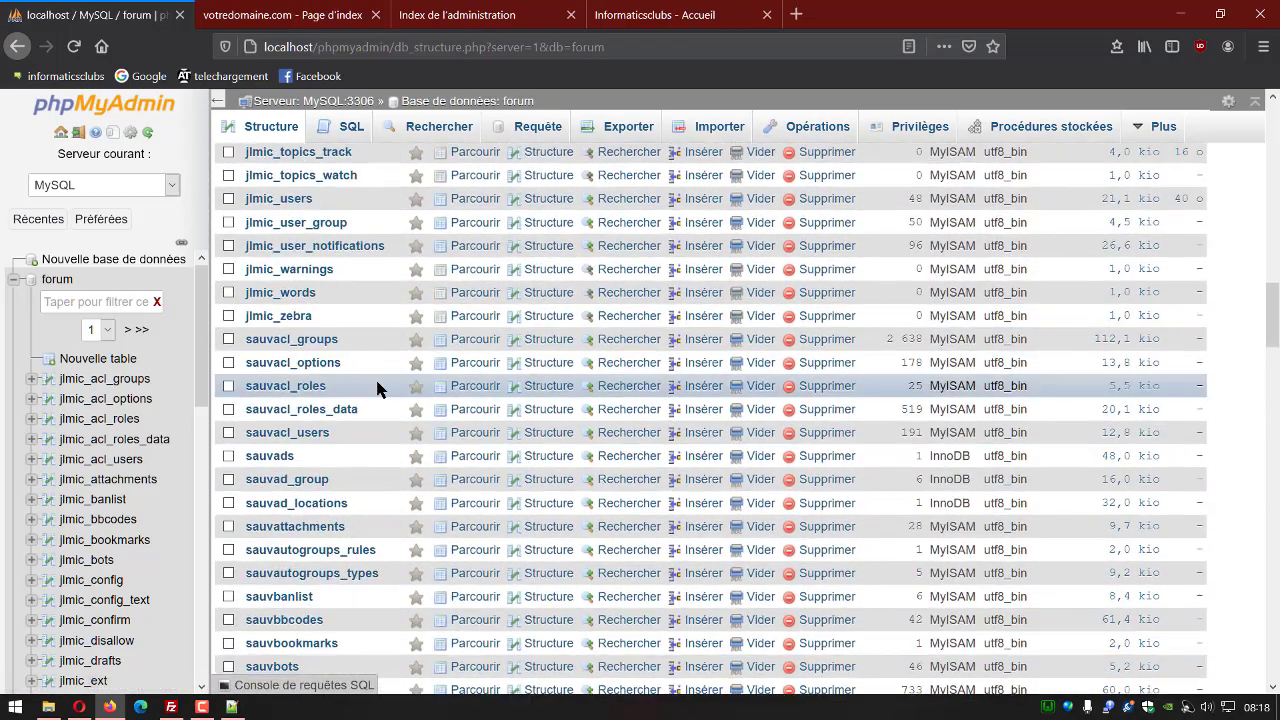
{"action": "scroll", "coordinate": [380, 388], "scroll_direction": "up", "scroll_amount": 5}
{"action": "scroll", "coordinate": [410, 360], "scroll_direction": "down", "scroll_amount": 5}
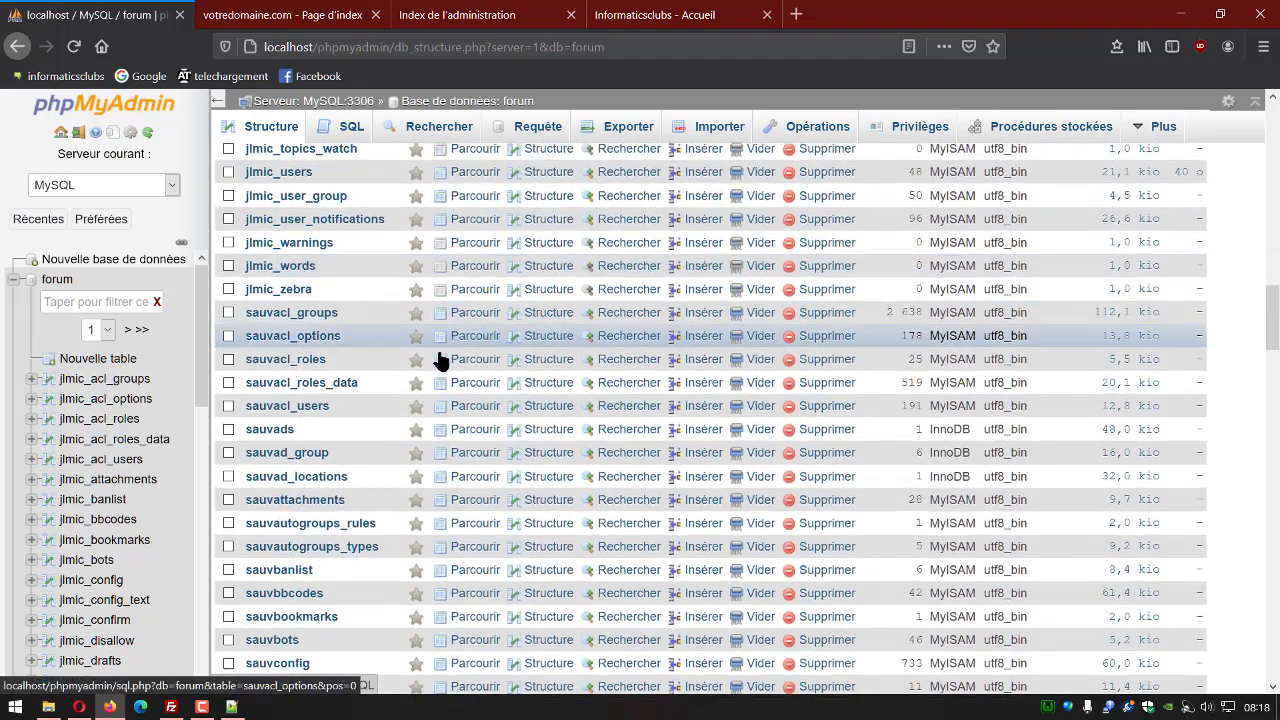
{"action": "scroll", "coordinate": [440, 360], "scroll_direction": "down", "scroll_amount": 3}
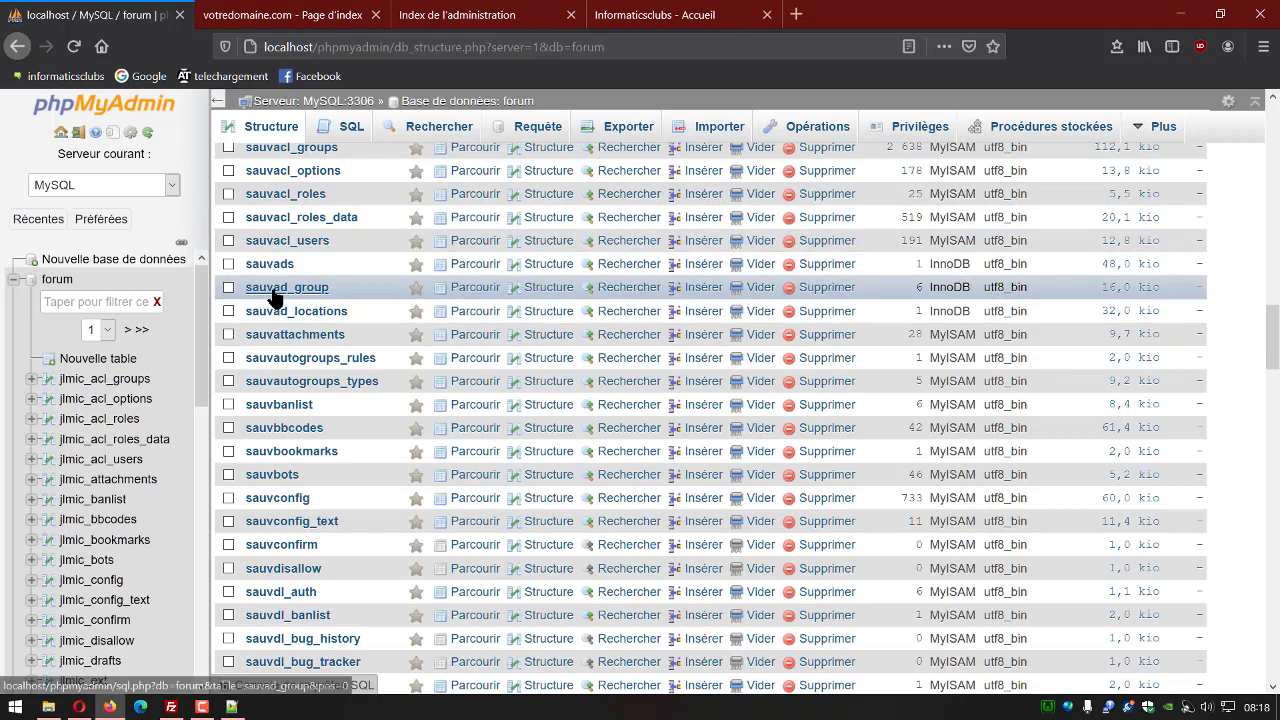
{"action": "scroll", "coordinate": [275, 300], "scroll_direction": "up", "scroll_amount": 2}
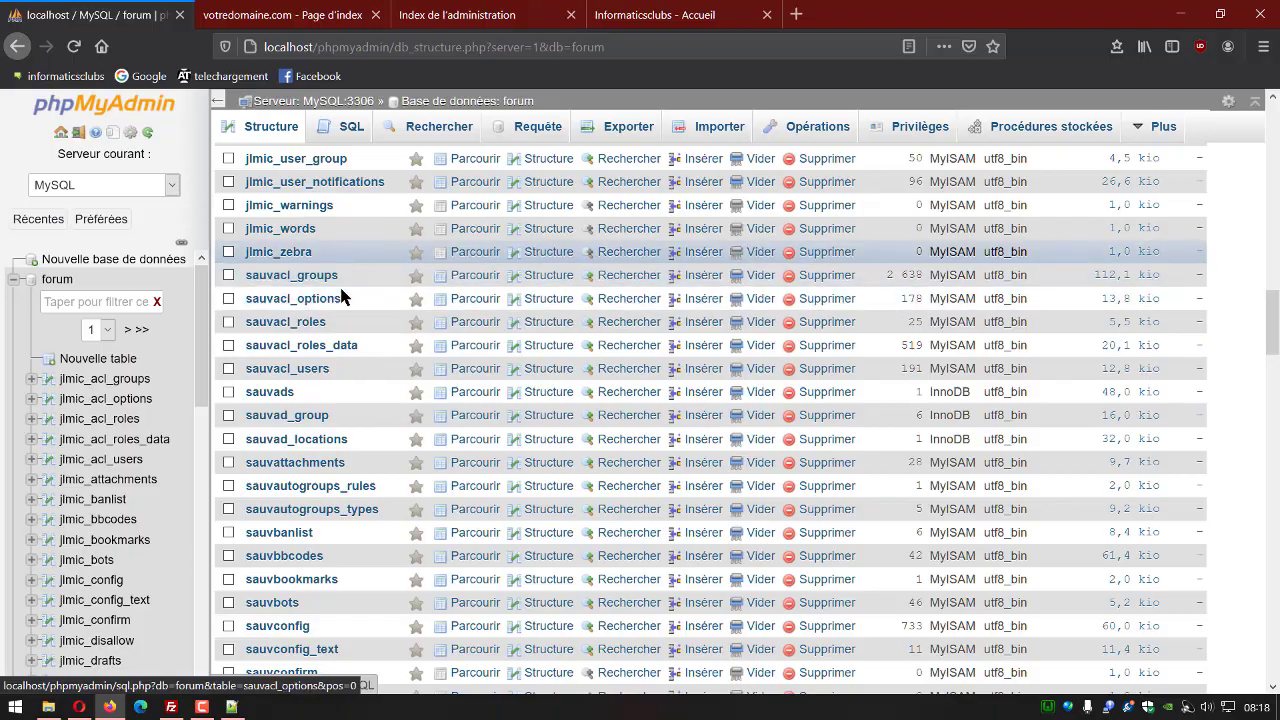
{"action": "scroll", "coordinate": [500, 349], "scroll_direction": "down", "scroll_amount": 3}
{"action": "scroll", "coordinate": [500, 347], "scroll_direction": "down", "scroll_amount": 18}
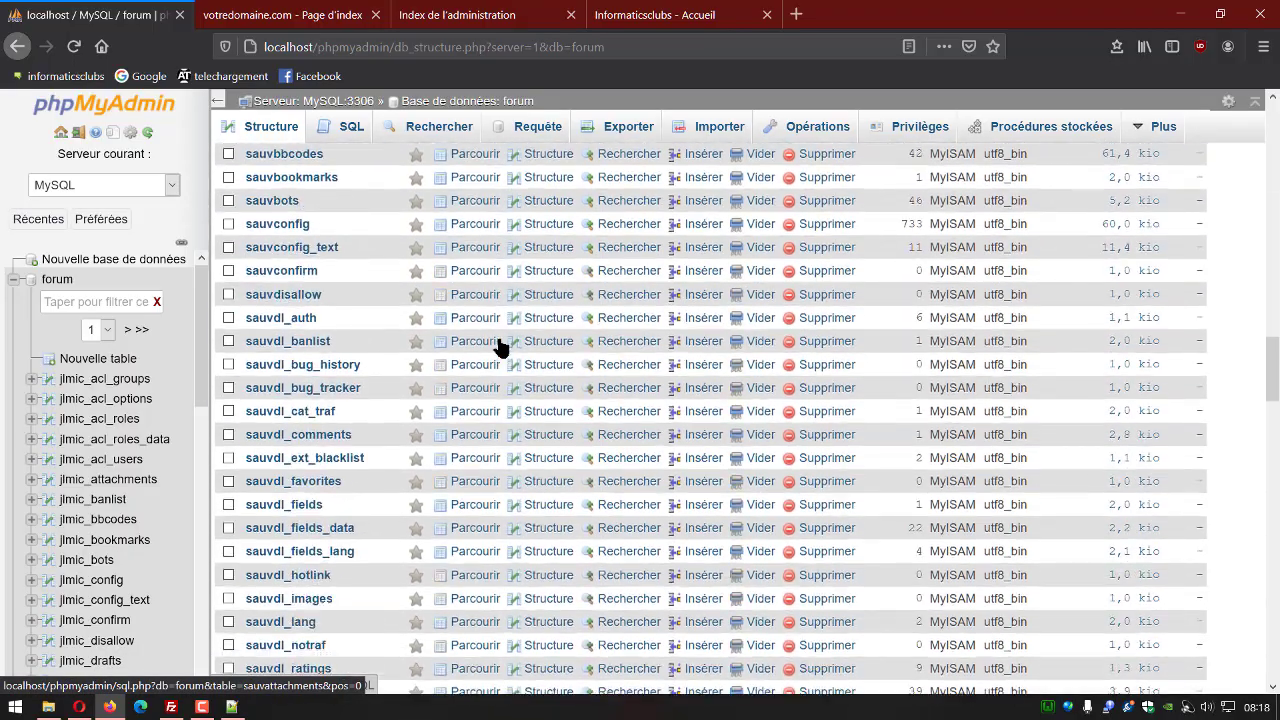
{"action": "scroll", "coordinate": [500, 342], "scroll_direction": "down", "scroll_amount": 20}
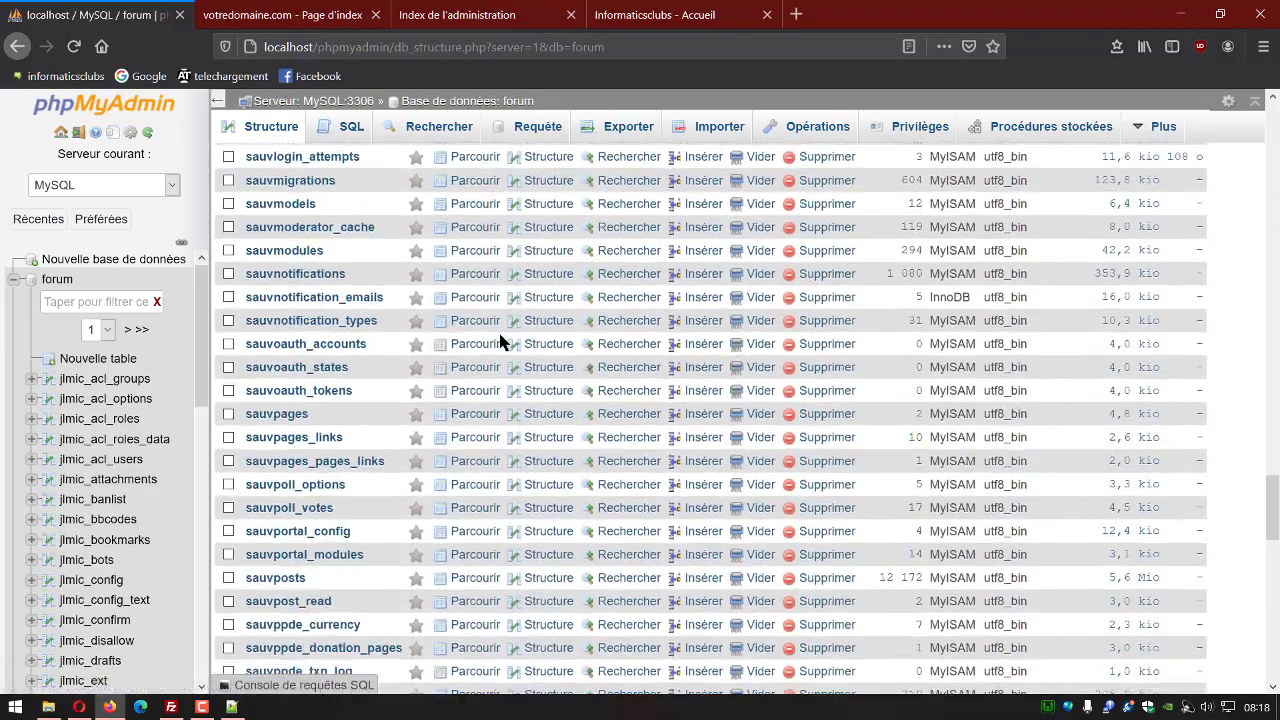
{"action": "scroll", "coordinate": [313, 524], "scroll_direction": "up", "scroll_amount": 1}
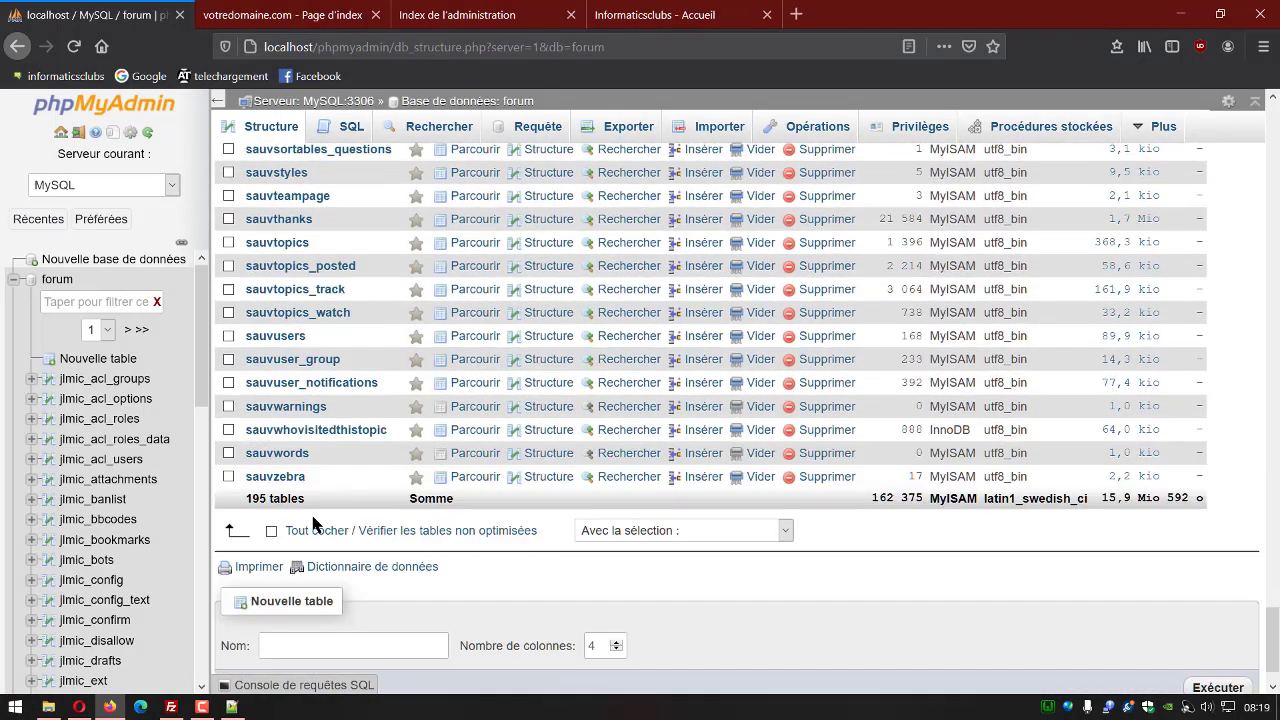
Step: Check every table and replace the sauv prefix with phpbb_
{"action": "left_click", "coordinate": [314, 530]}
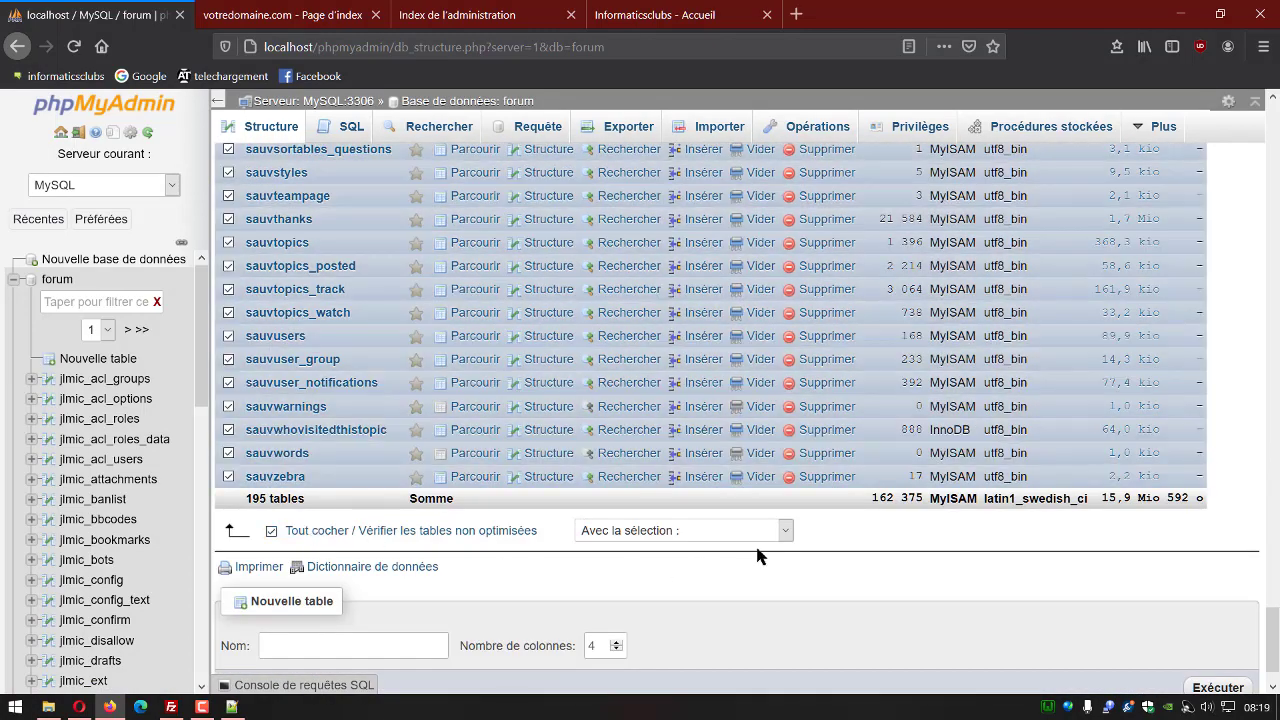
{"action": "left_click", "coordinate": [783, 535]}
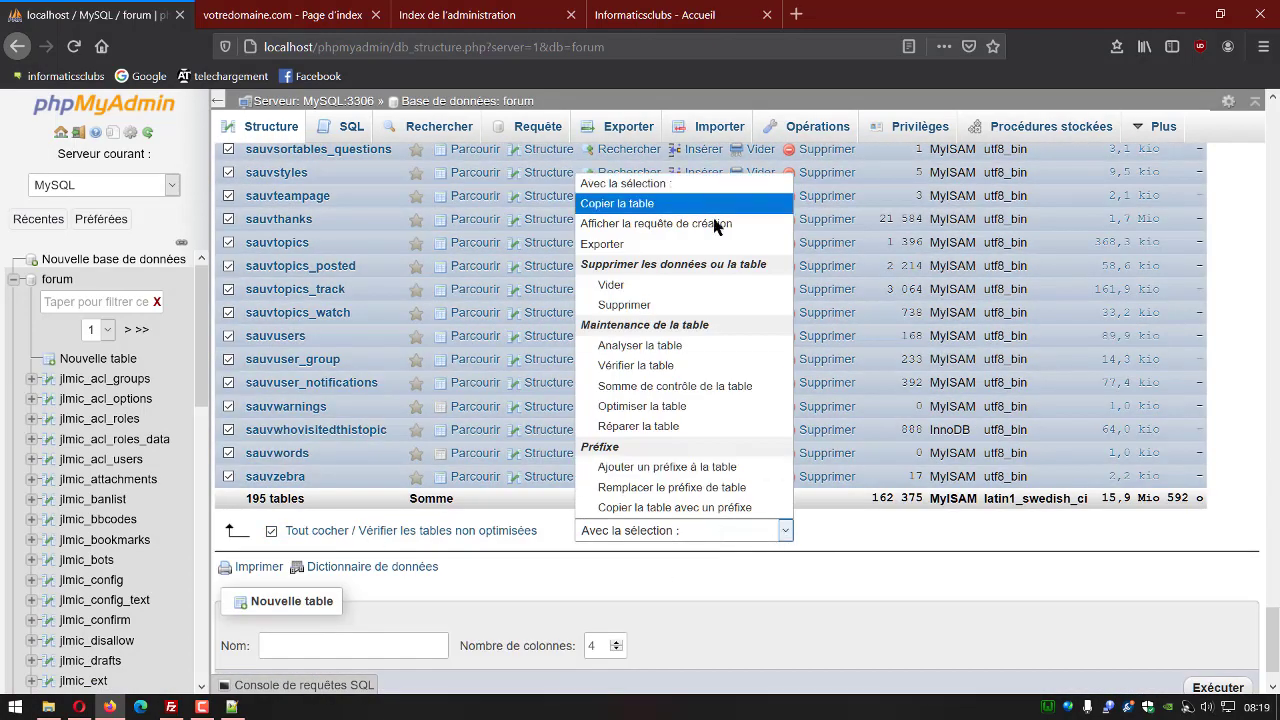
{"action": "left_click", "coordinate": [680, 490]}
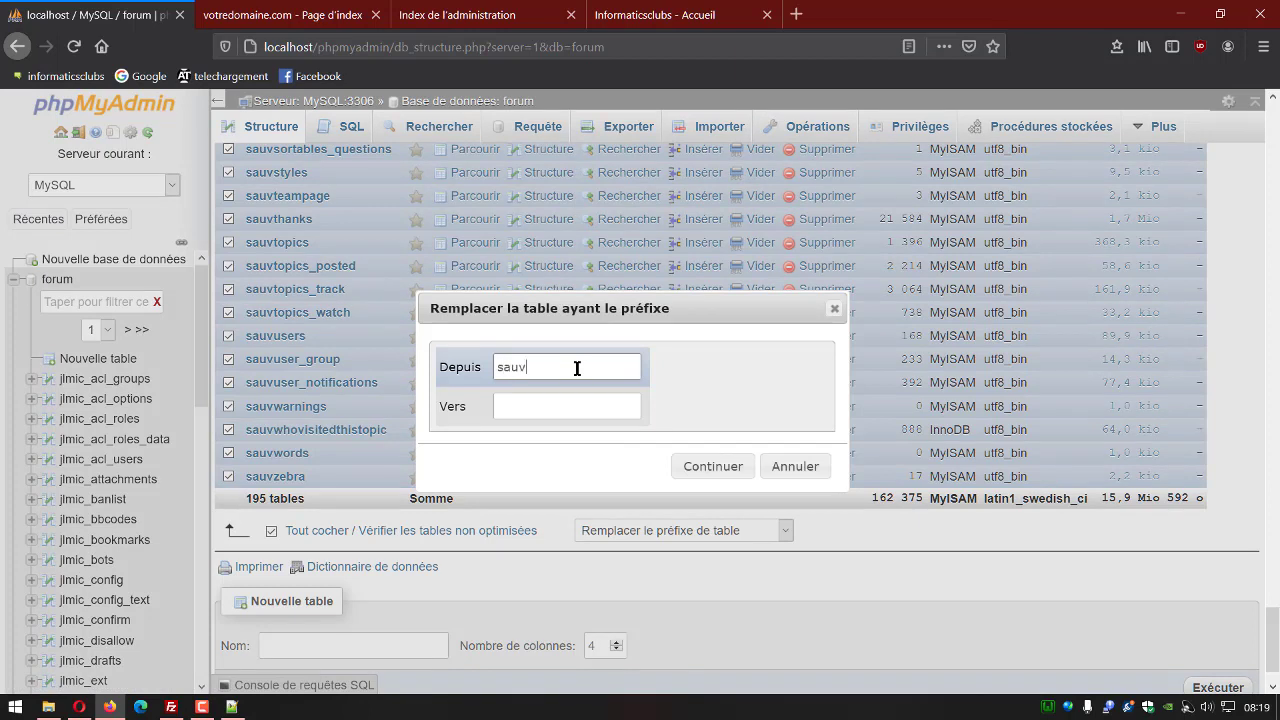
{"action": "left_click", "coordinate": [526, 418]}
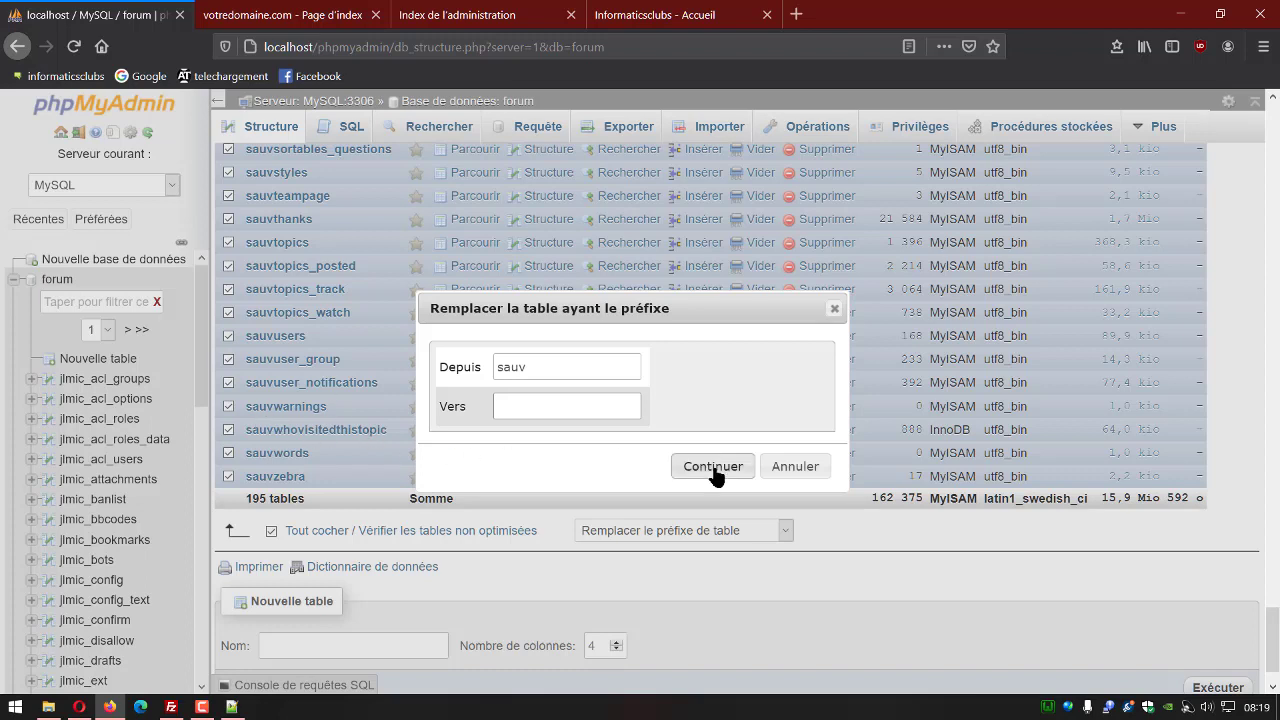
{"action": "type", "text": "pbb_"}
{"action": "left_click", "coordinate": [714, 467]}
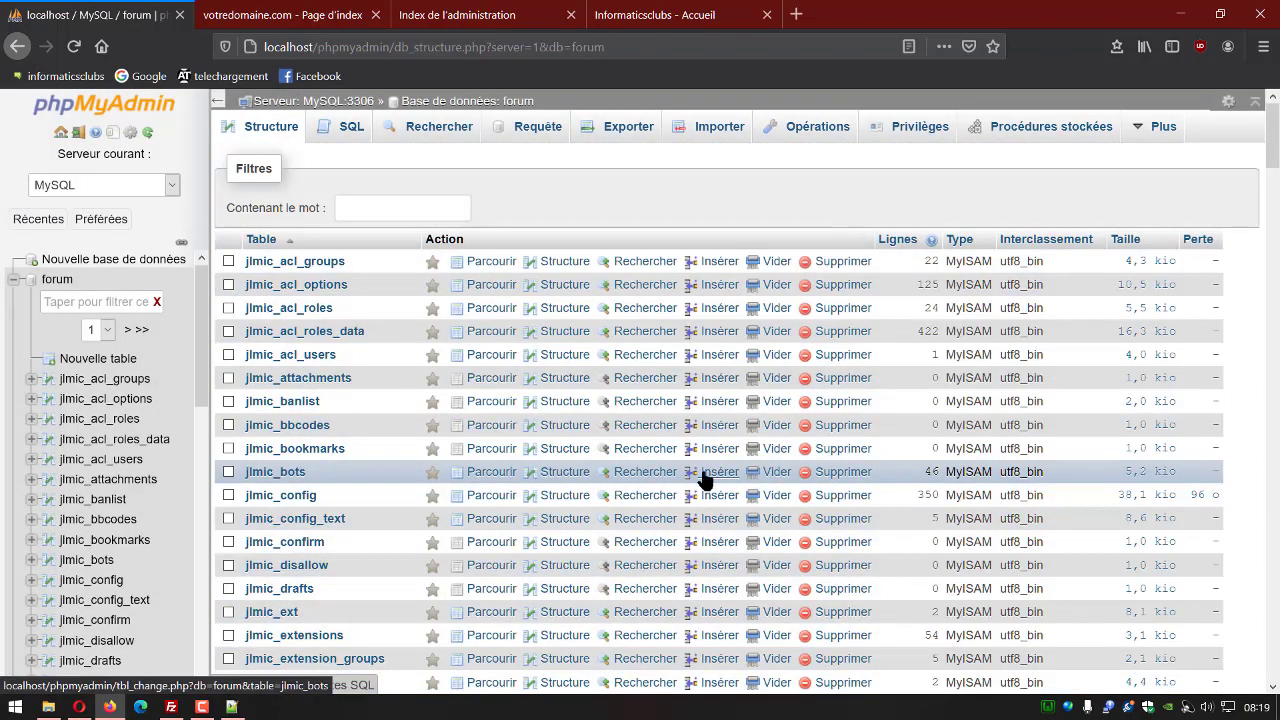
{"action": "scroll", "coordinate": [386, 484], "scroll_direction": "down", "scroll_amount": 3}
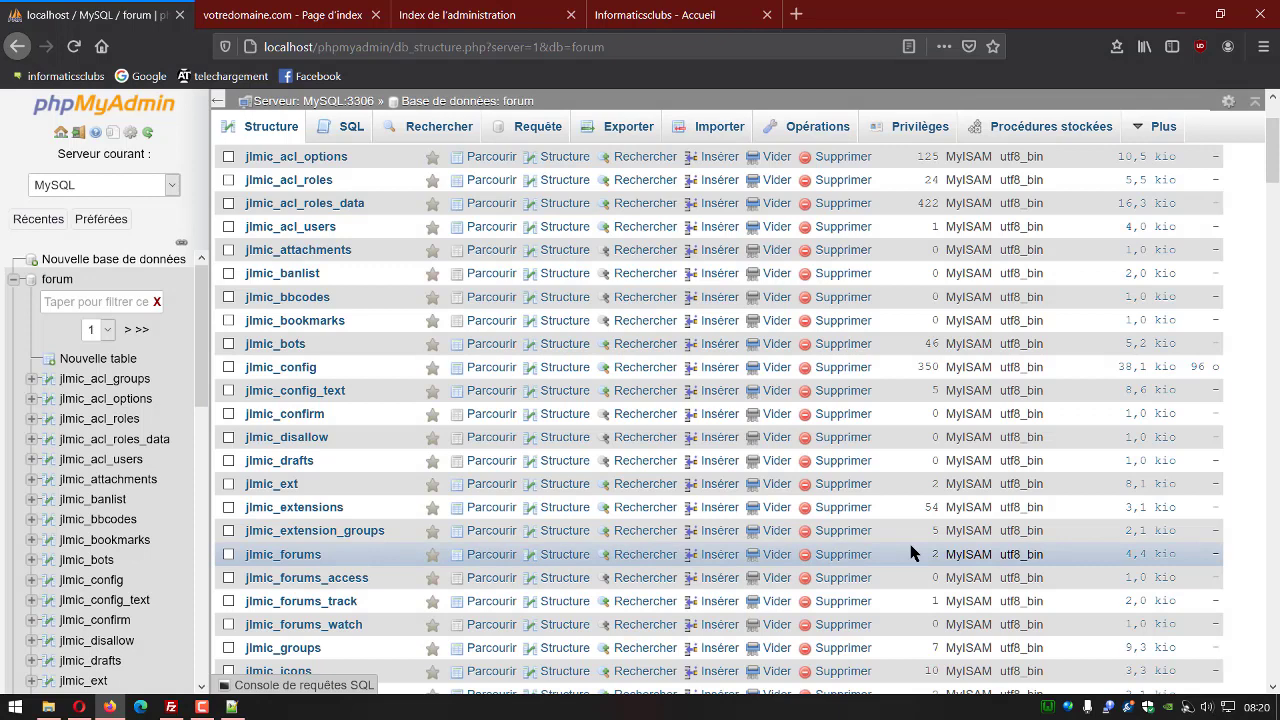
{"action": "mouse_move", "coordinate": [171, 707]}
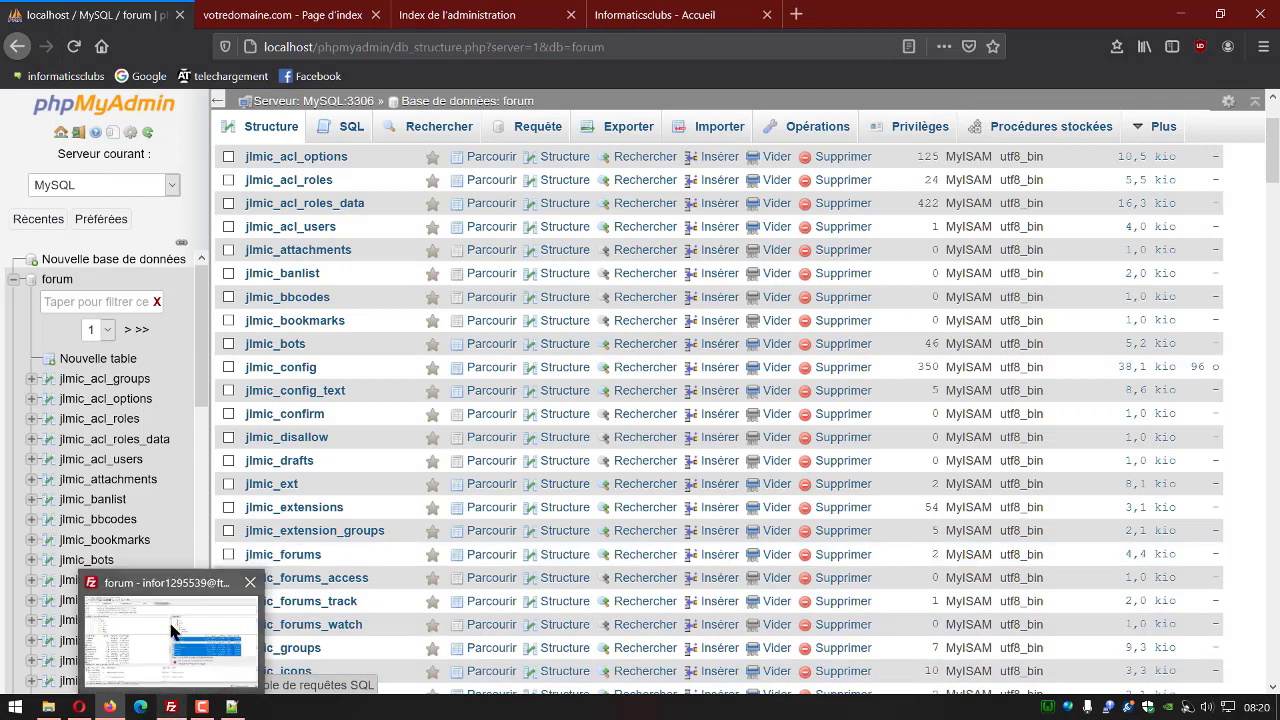
Step: Scroll through the local forum's index.php home page, then bring up the online forum in Opera
{"action": "left_click", "coordinate": [172, 630]}
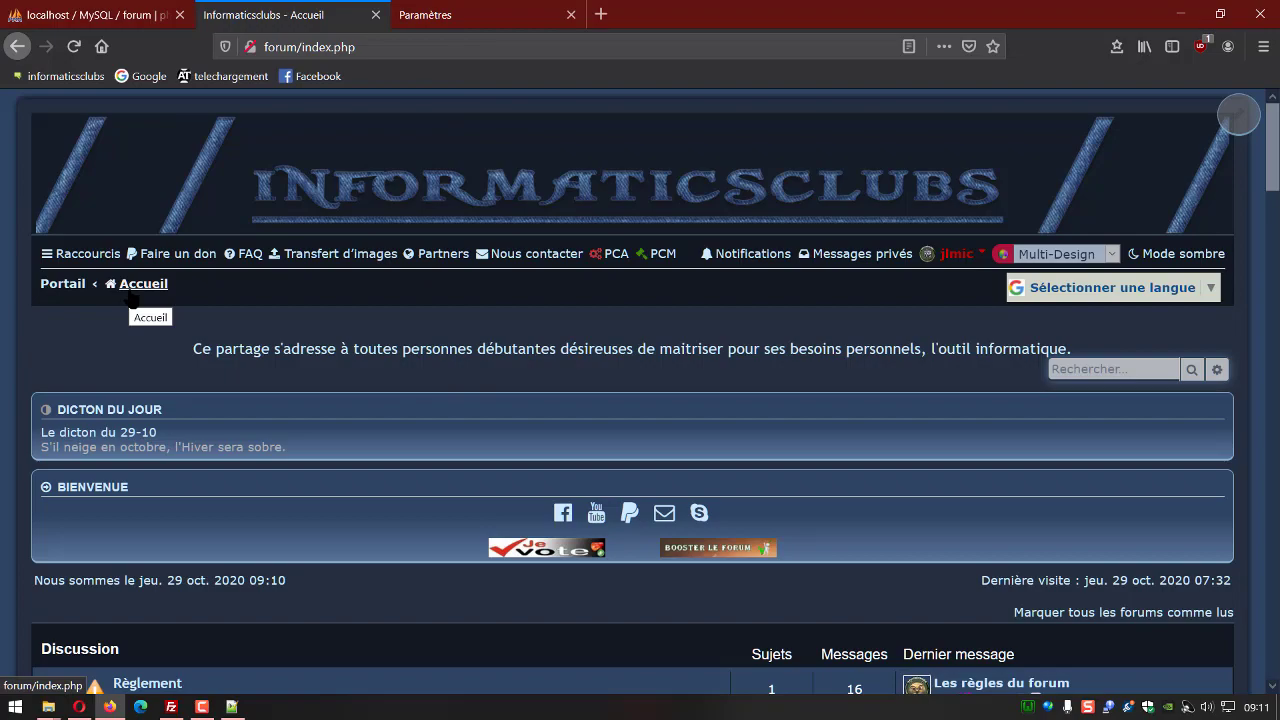
{"action": "scroll", "coordinate": [130, 298], "scroll_direction": "down", "scroll_amount": 4}
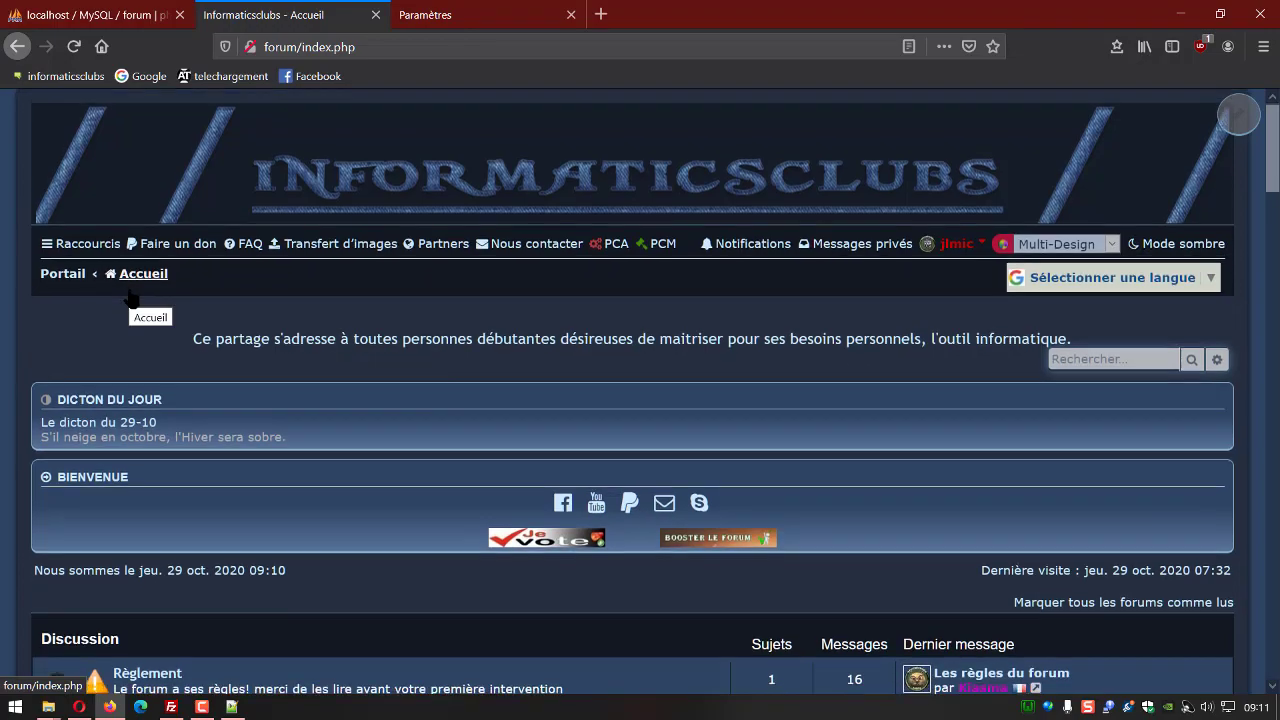
{"action": "scroll", "coordinate": [130, 298], "scroll_direction": "down", "scroll_amount": 8}
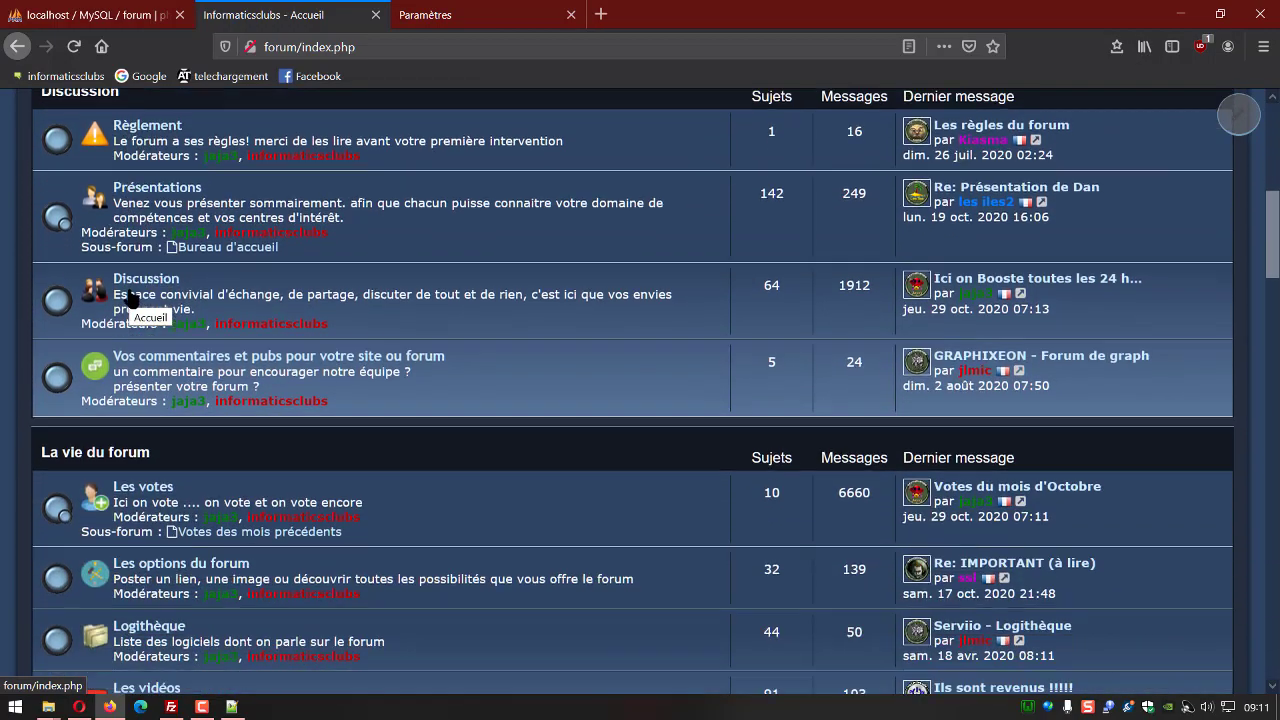
{"action": "scroll", "coordinate": [130, 298], "scroll_direction": "down", "scroll_amount": 9}
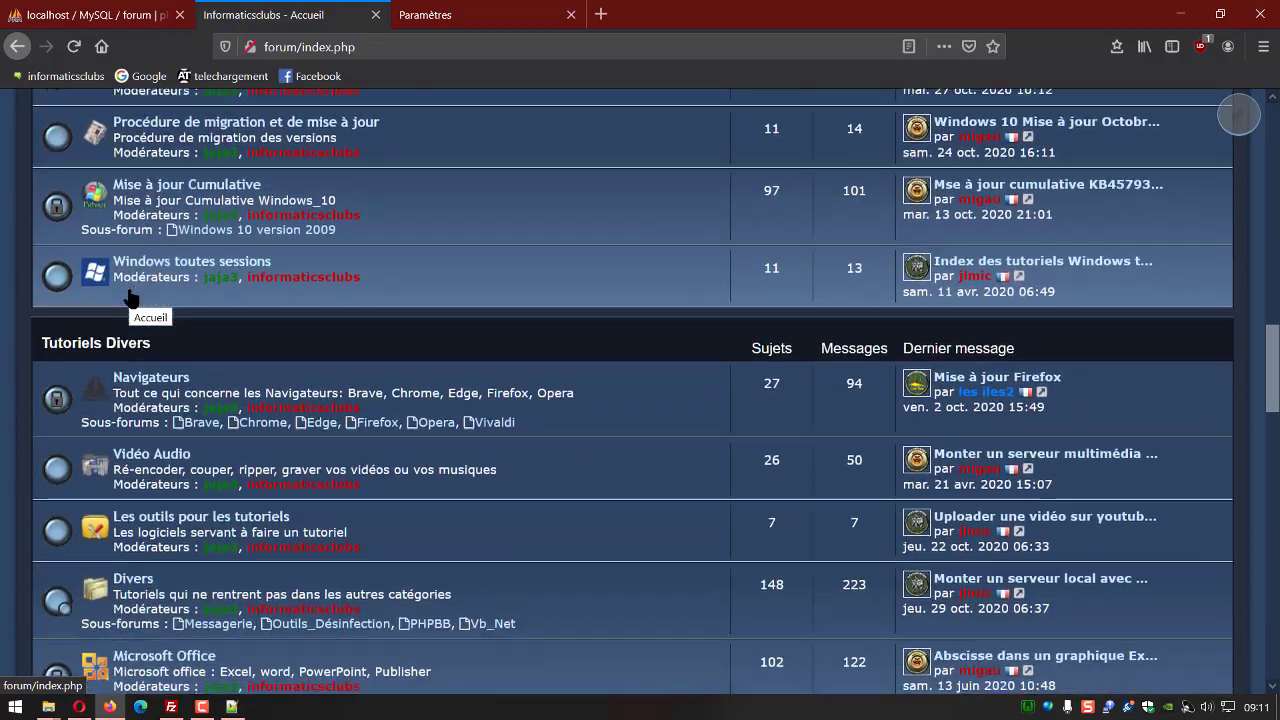
{"action": "scroll", "coordinate": [421, 395], "scroll_direction": "down", "scroll_amount": 7}
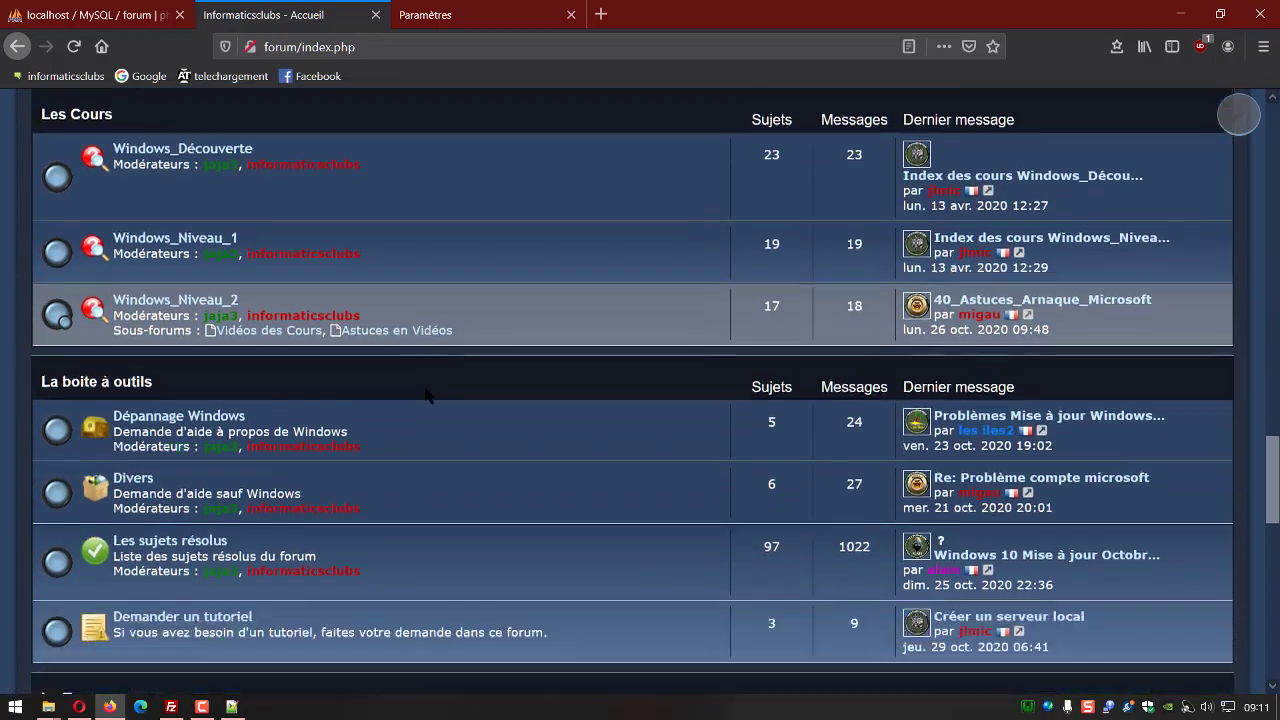
{"action": "scroll", "coordinate": [425, 395], "scroll_direction": "down", "scroll_amount": 1}
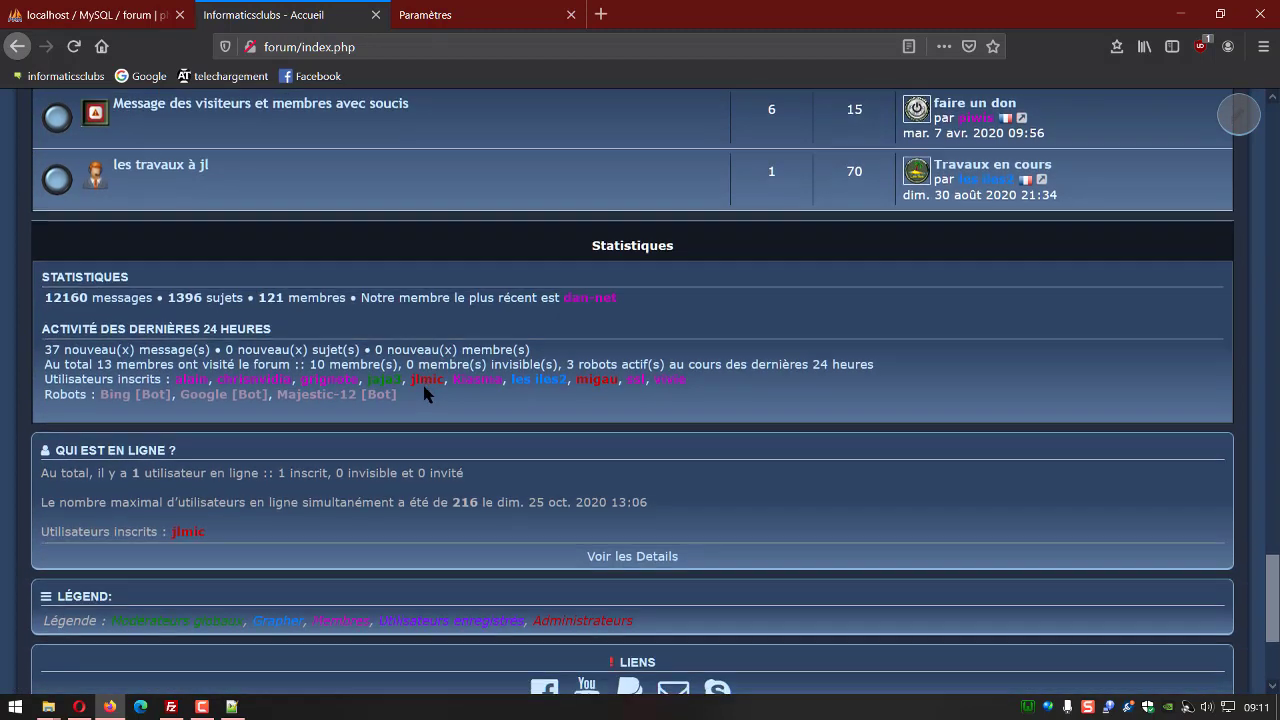
{"action": "scroll", "coordinate": [440, 470], "scroll_direction": "down", "scroll_amount": 2}
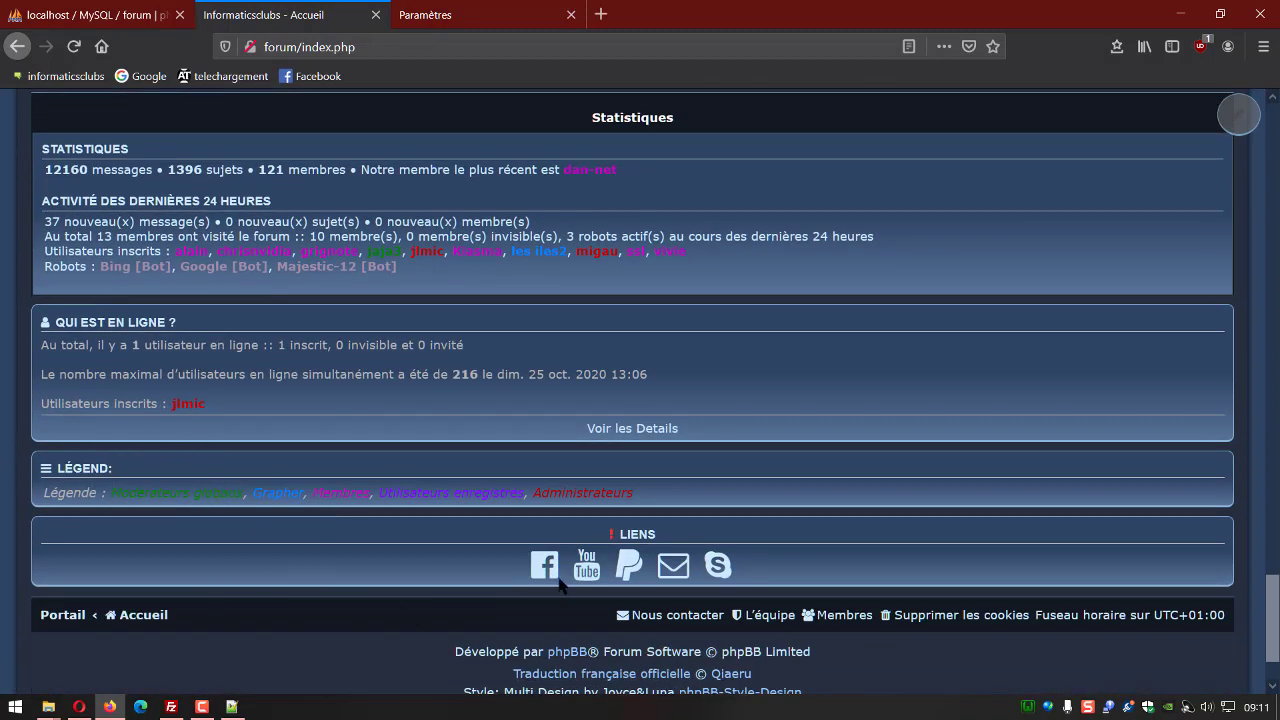
{"action": "scroll", "coordinate": [634, 538], "scroll_direction": "up", "scroll_amount": 5}
{"action": "scroll", "coordinate": [634, 538], "scroll_direction": "up", "scroll_amount": 20}
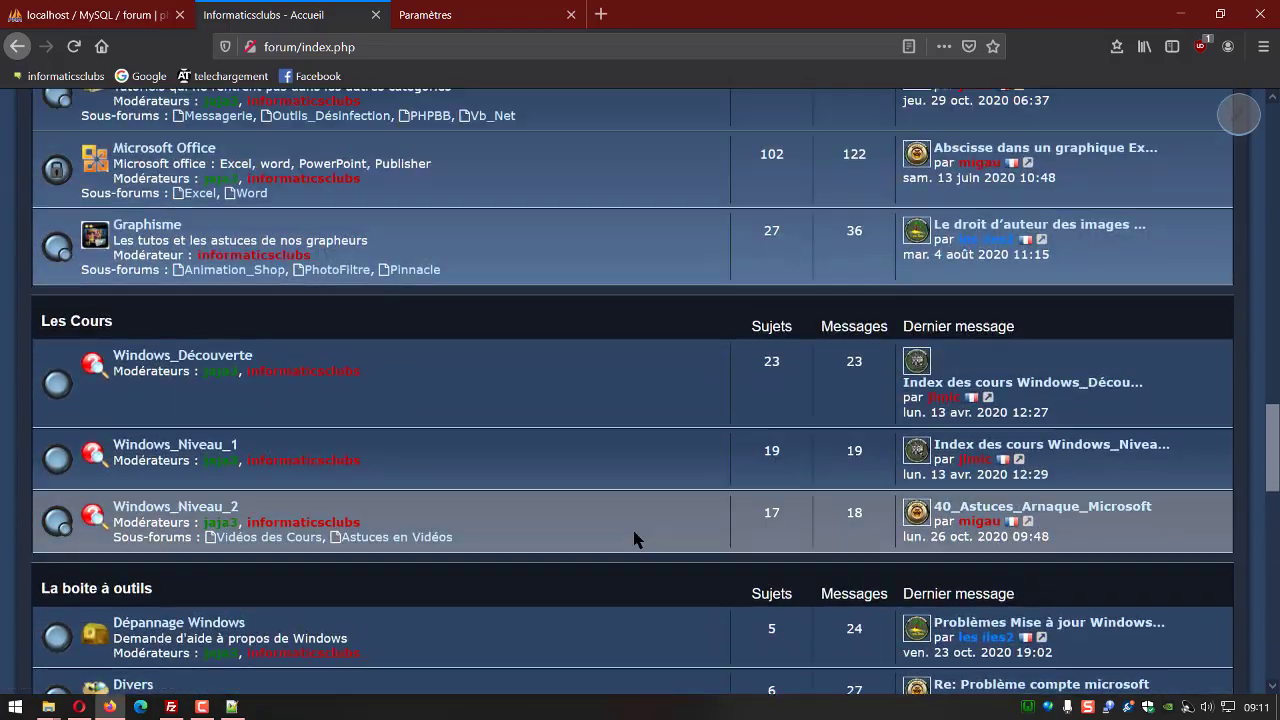
{"action": "scroll", "coordinate": [634, 538], "scroll_direction": "up", "scroll_amount": 3}
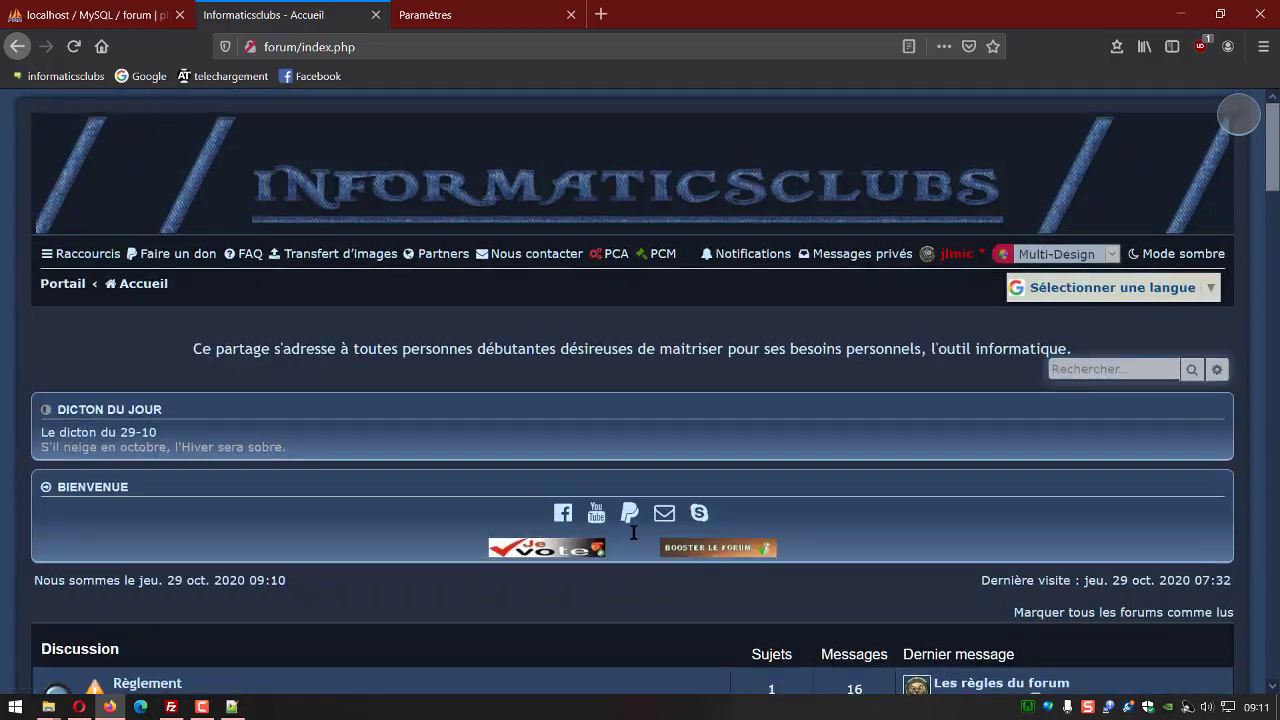
{"action": "left_click", "coordinate": [79, 706]}
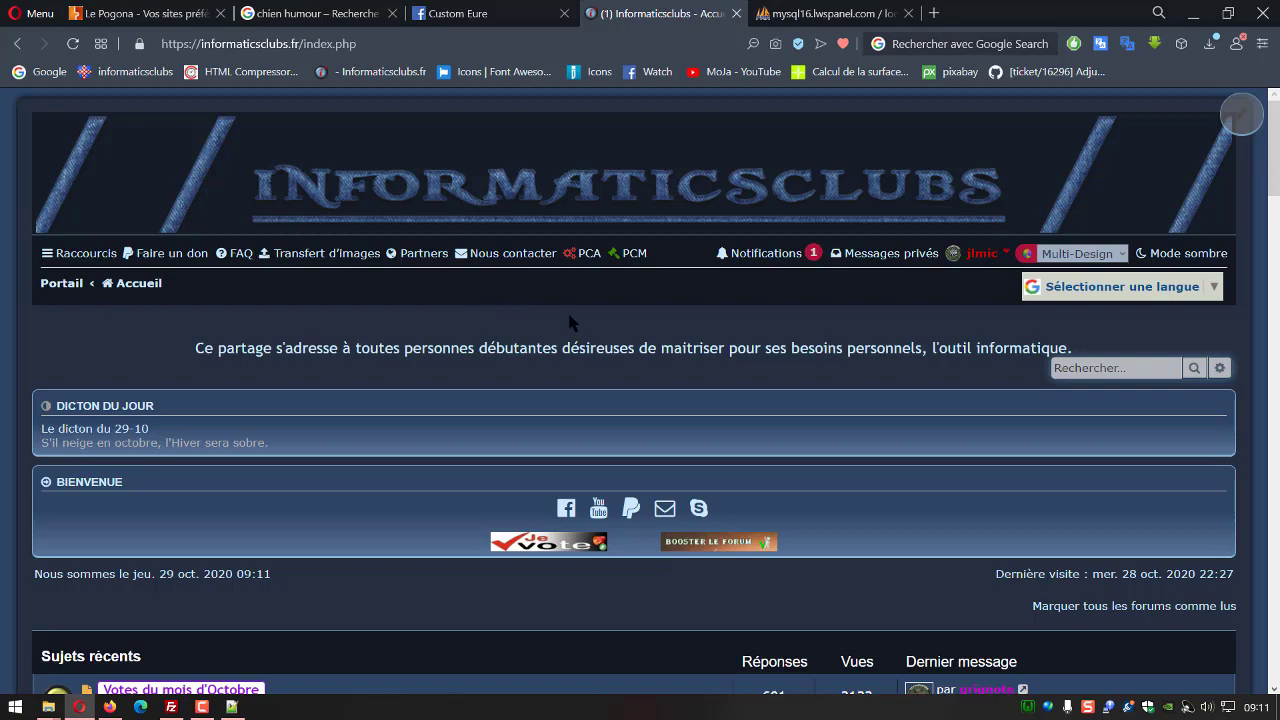
{"action": "scroll", "coordinate": [617, 306], "scroll_direction": "down", "scroll_amount": 5}
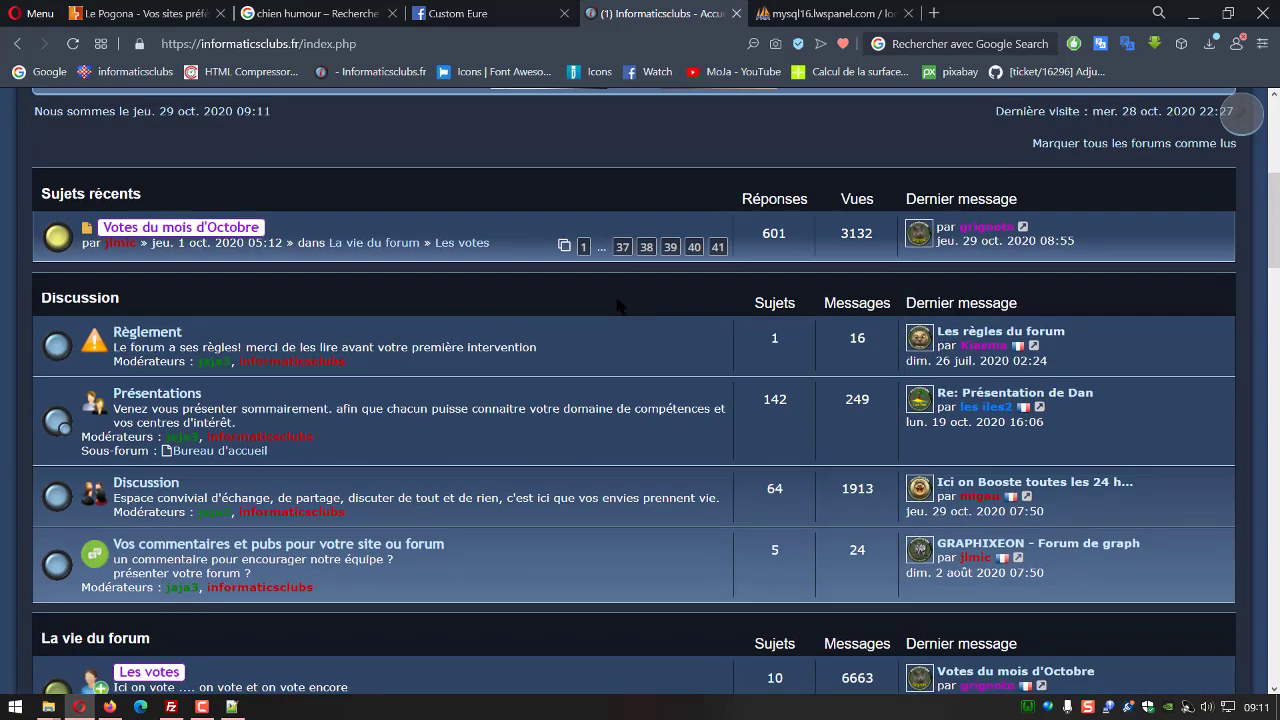
{"action": "scroll", "coordinate": [620, 308], "scroll_direction": "up", "scroll_amount": 3}
{"action": "scroll", "coordinate": [618, 304], "scroll_direction": "up", "scroll_amount": 2}
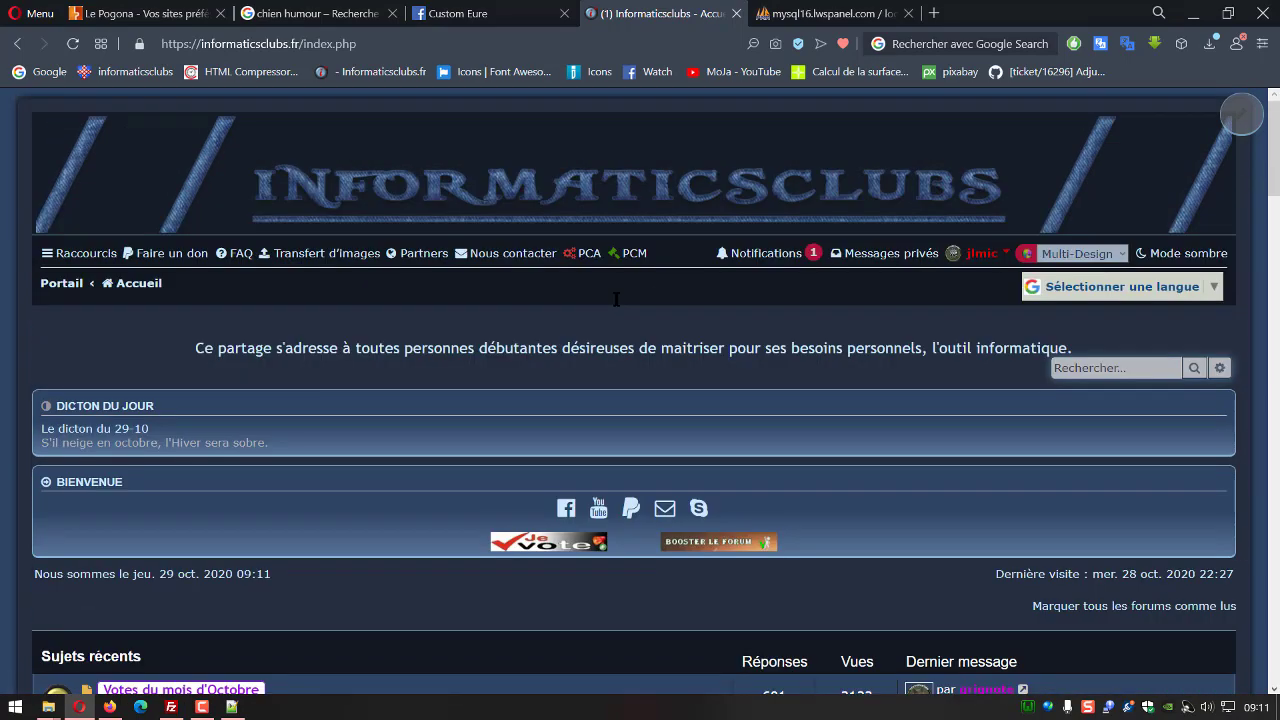